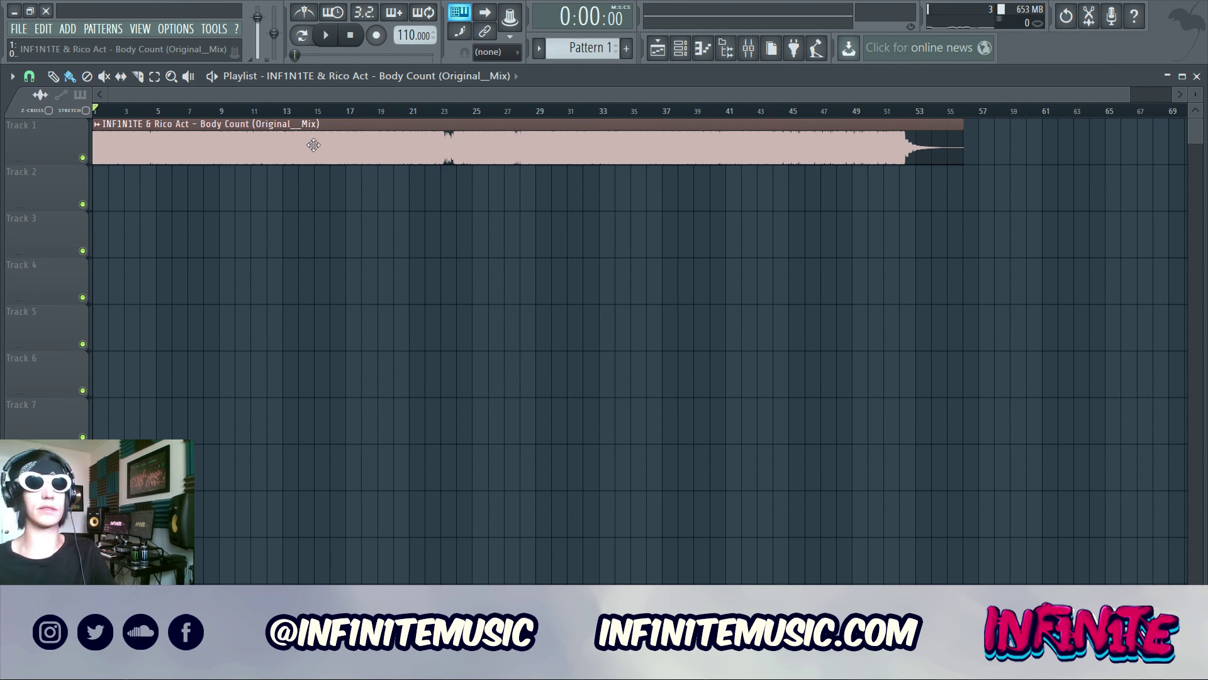
- Play the opening bars of the Body Count audio clip on Track 1 several times to hear the bass sound
key("space")
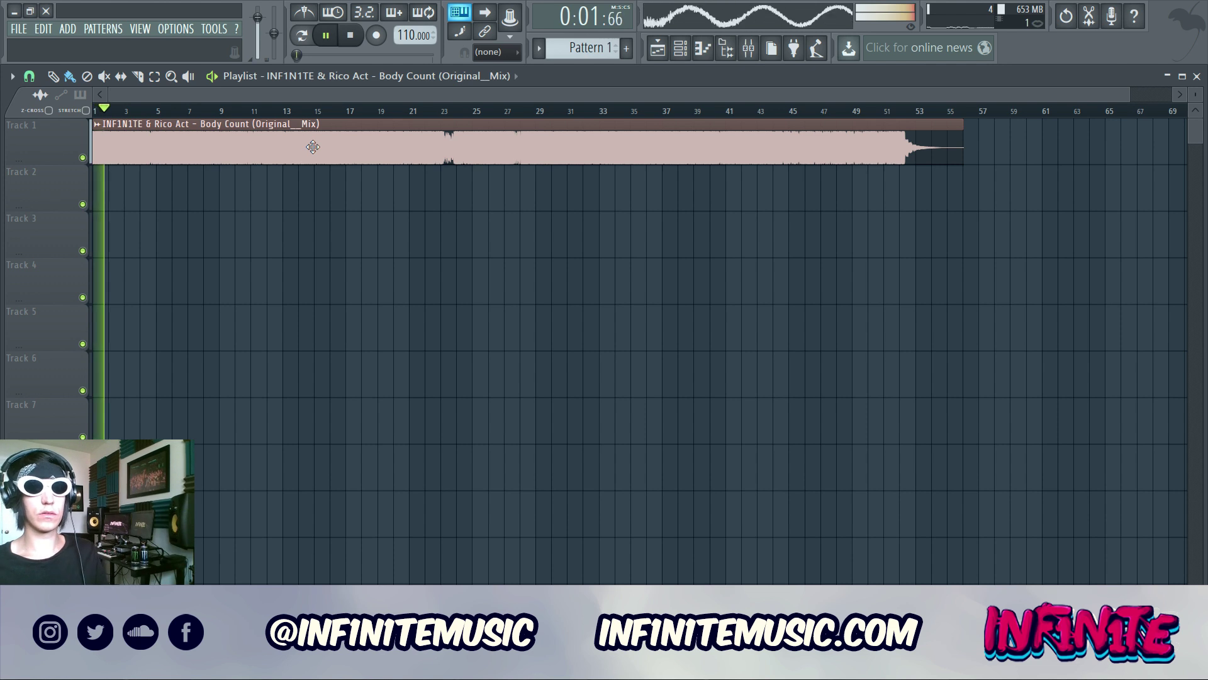
key("space")
key("space")
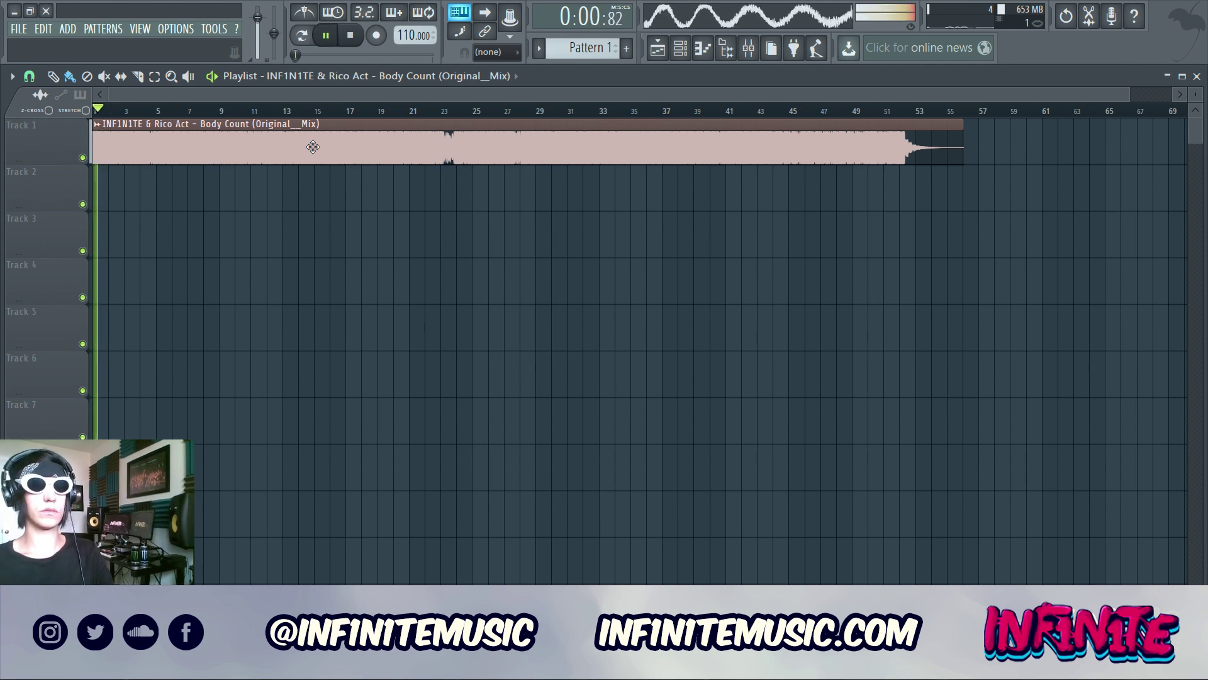
key("space")
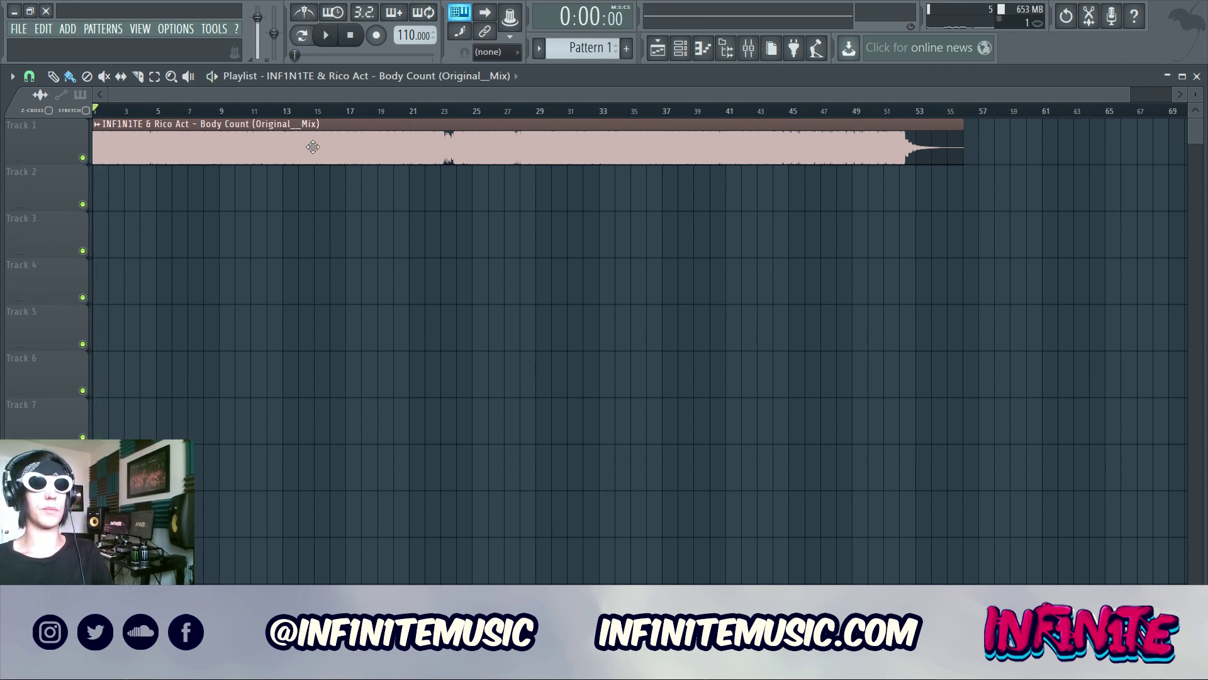
key("space")
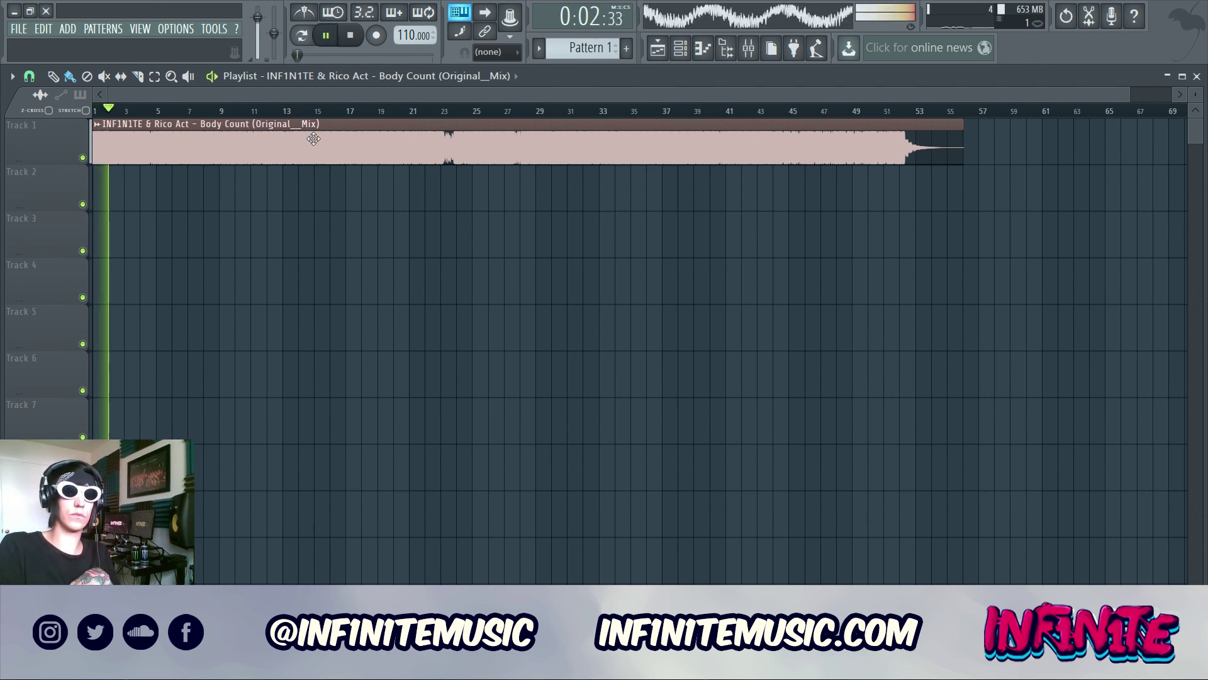
key("space")
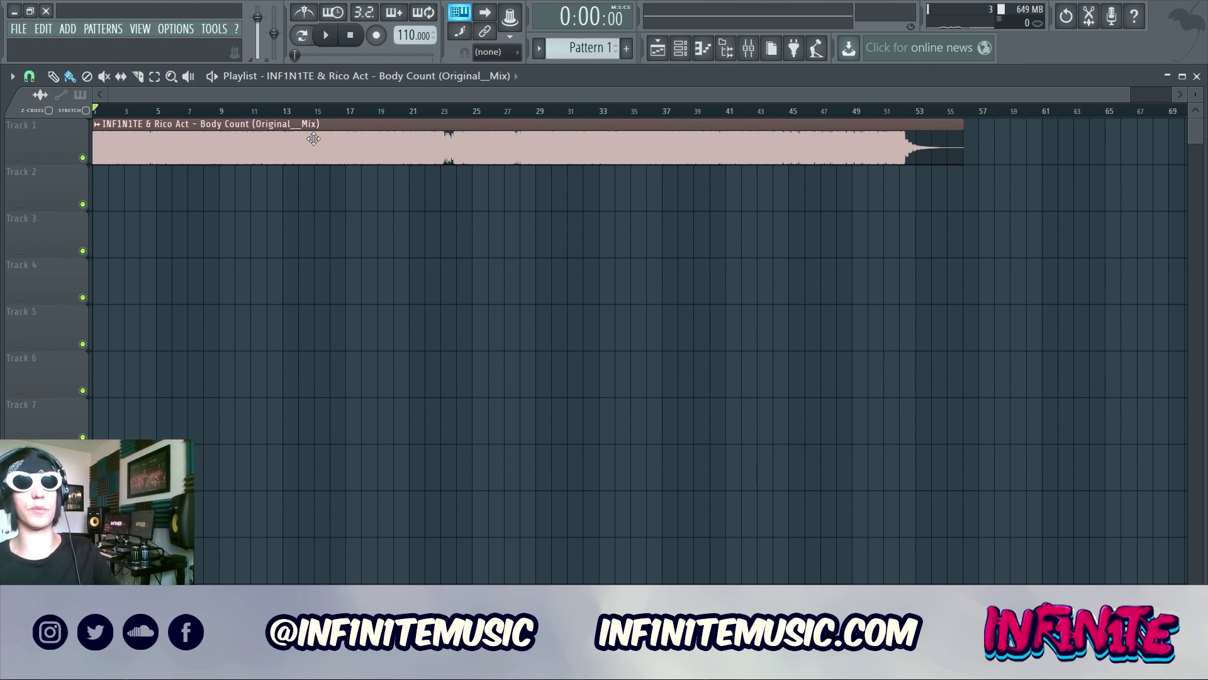
key("space")
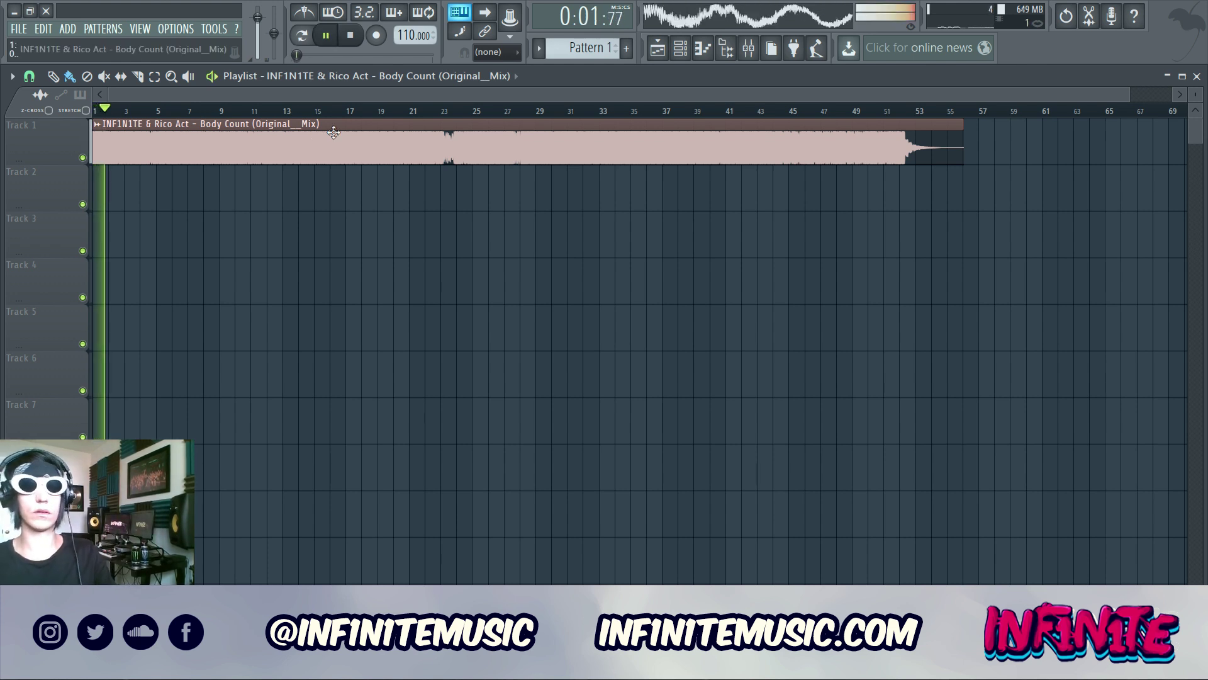
key("space")
key("space")
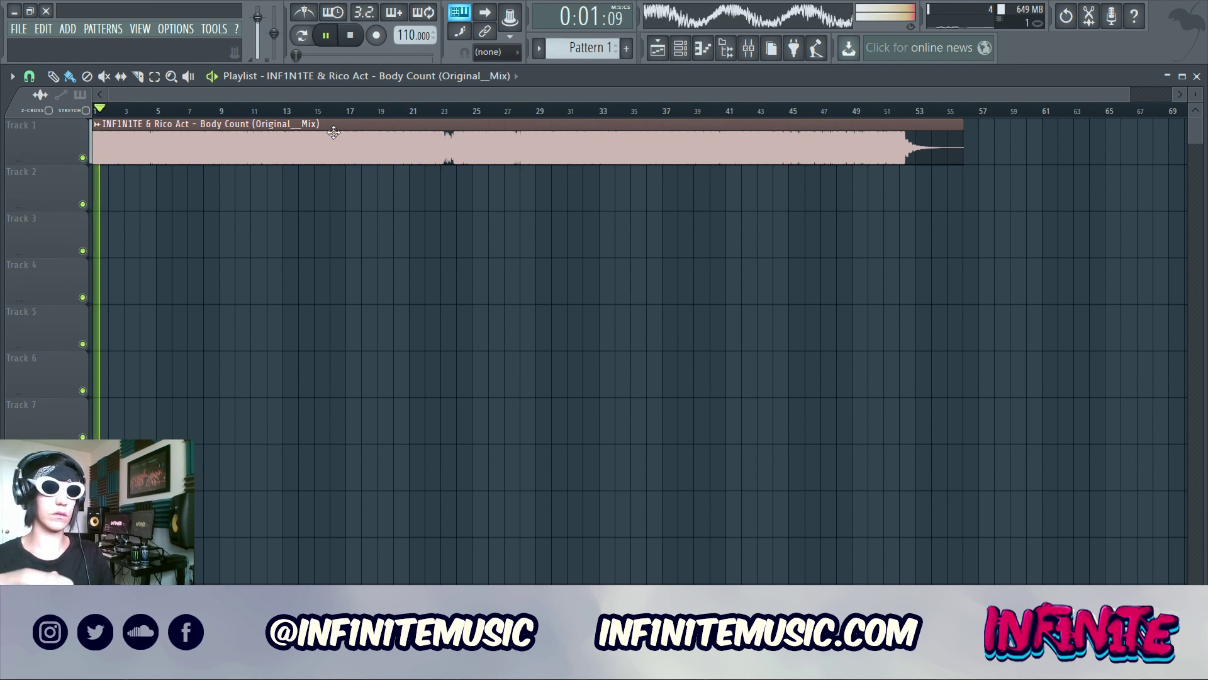
key("space")
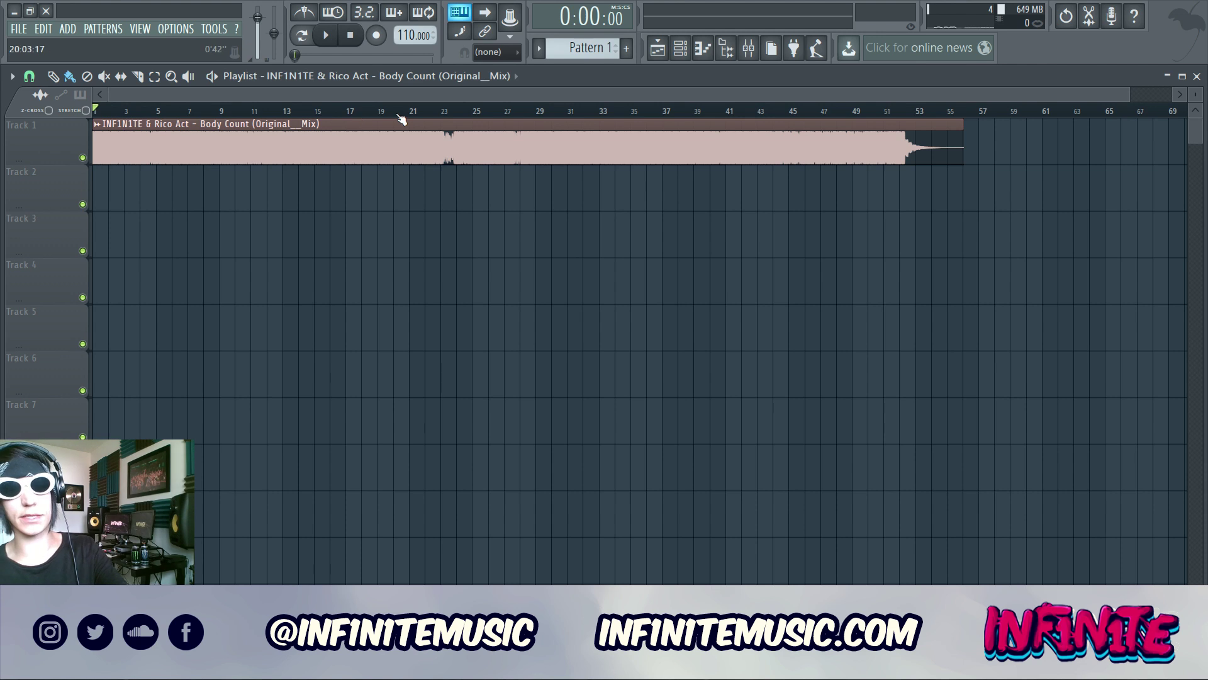
- Examine the finished Massive patch in the channel rack
key("F6")
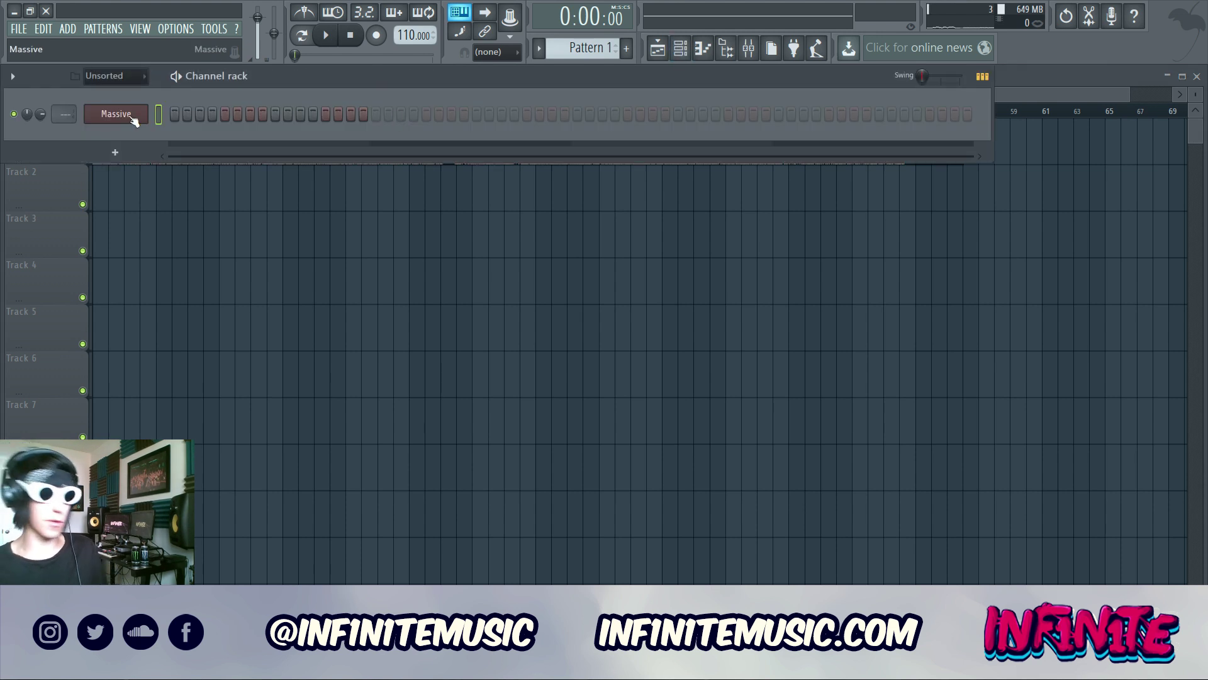
left_click(120, 113)
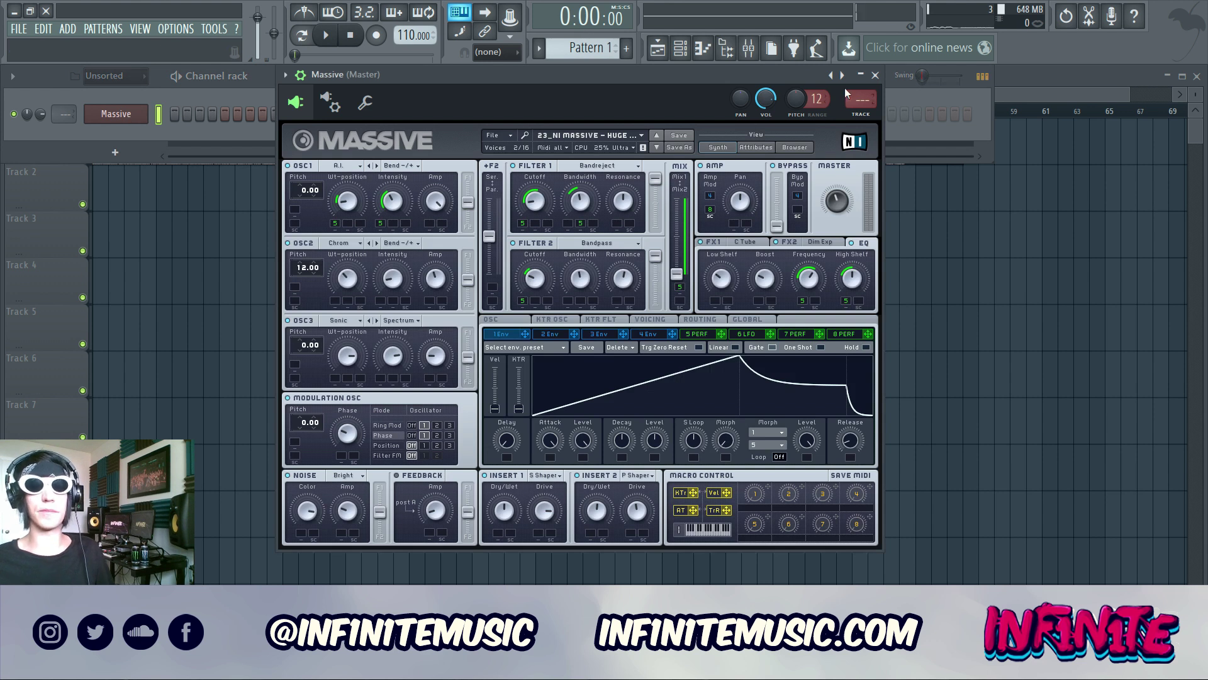
left_click(875, 75)
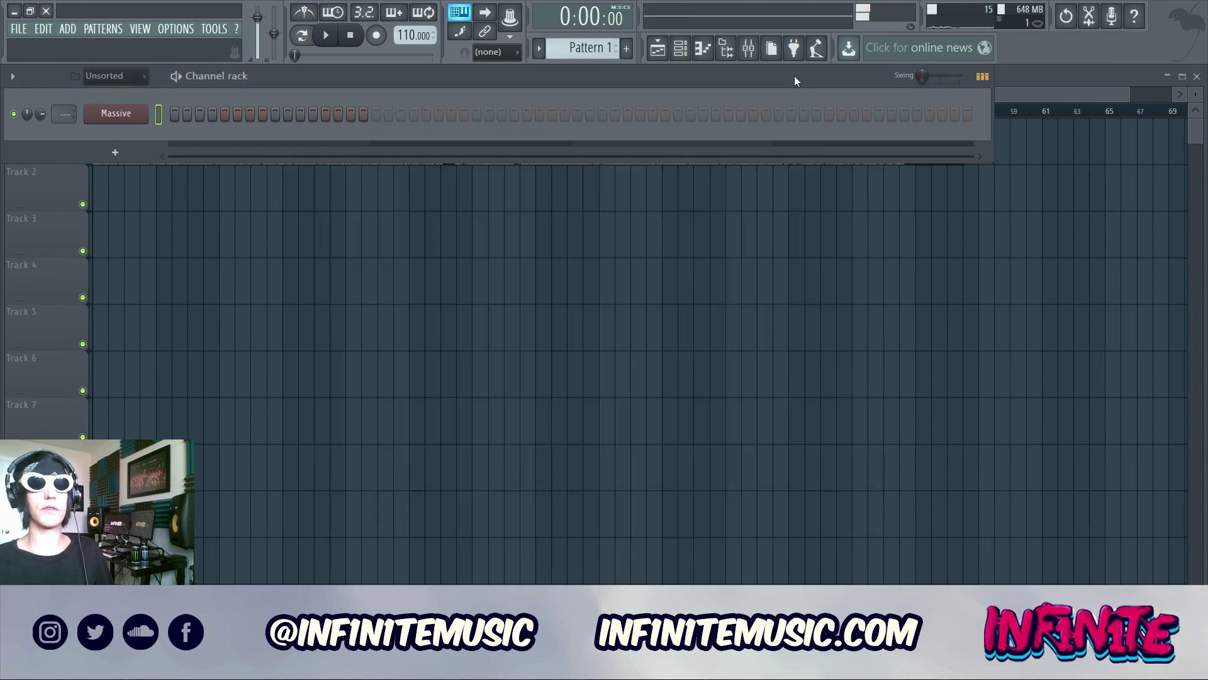
- Delete the existing Massive channel from the channel rack
right_click(150, 115)
left_click(193, 211)
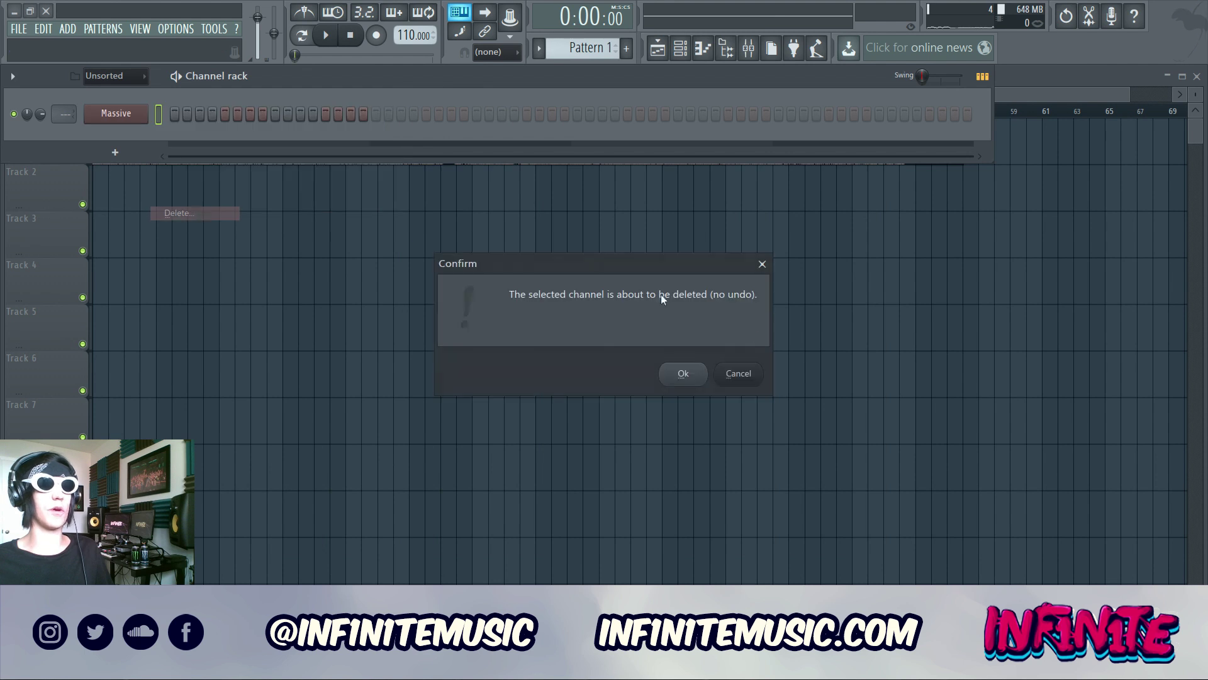
left_click(684, 373)
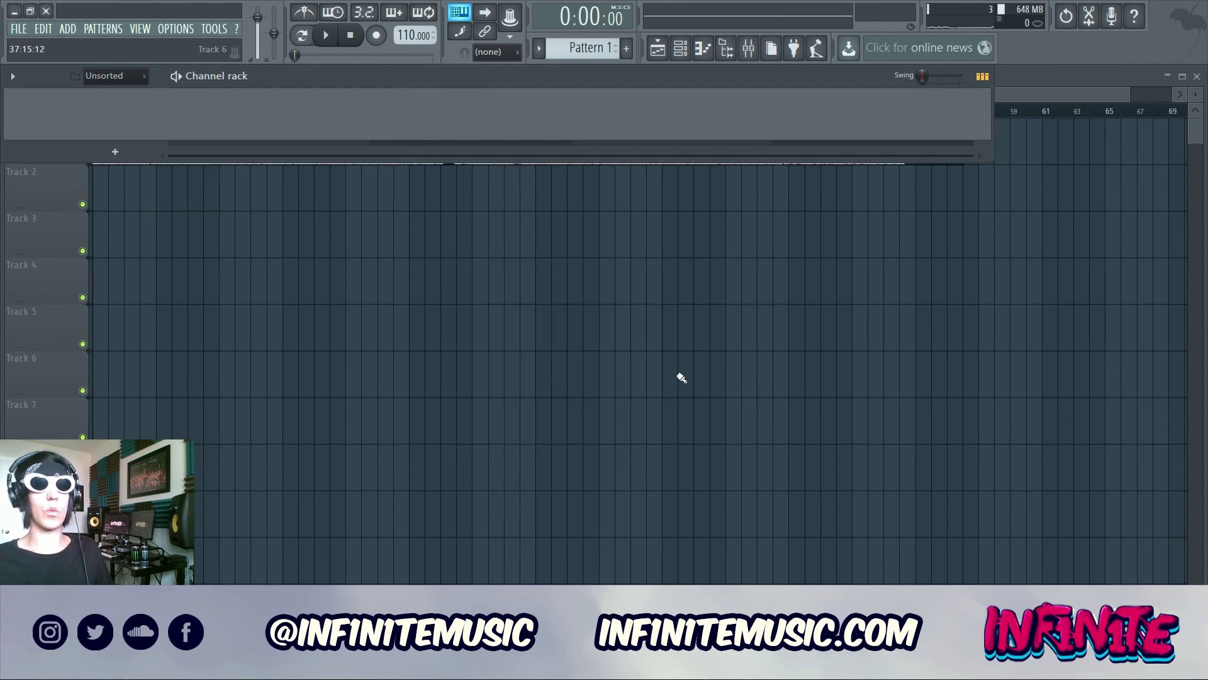
- Add a new Massive channel and reposition its plugin window so all synth controls are visible
left_click(73, 33)
mouse_move(86, 46)
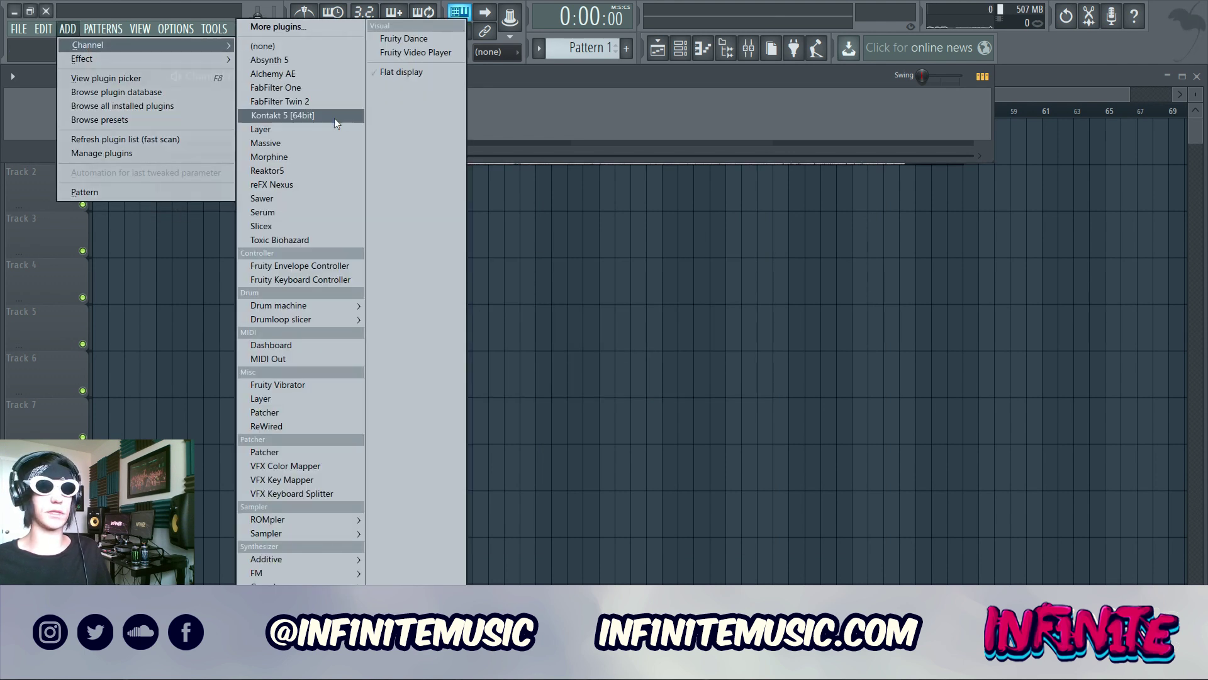
left_click(292, 143)
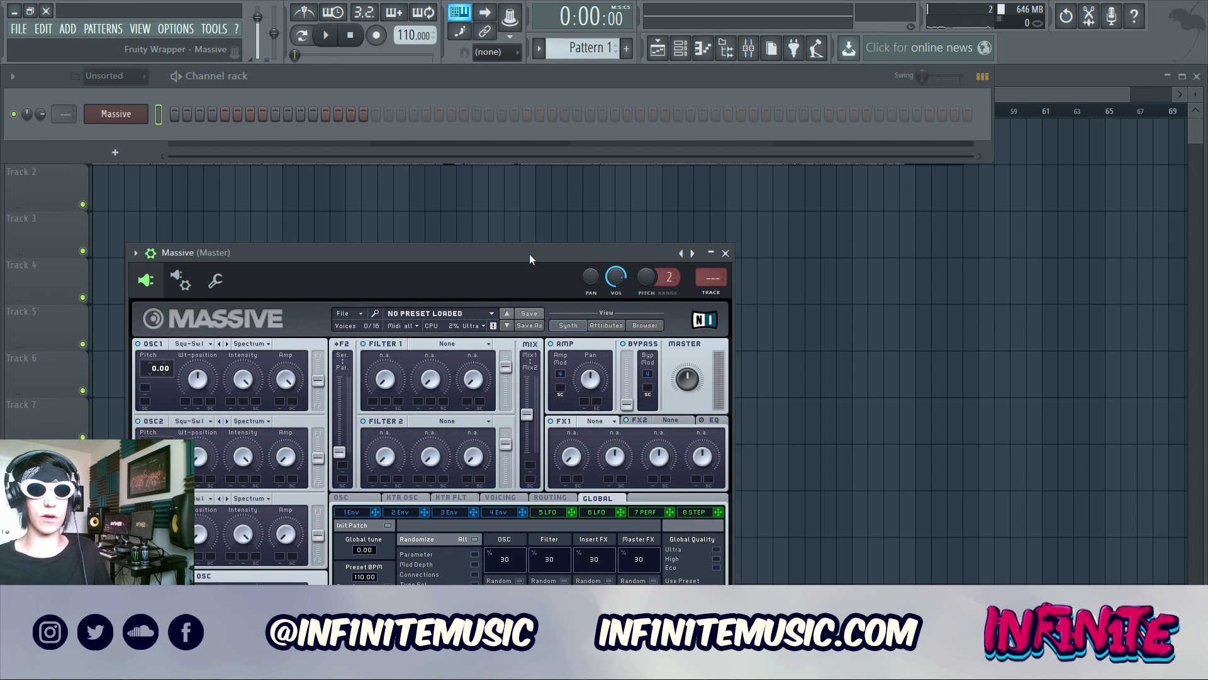
left_click_drag(530, 255, 578, 22)
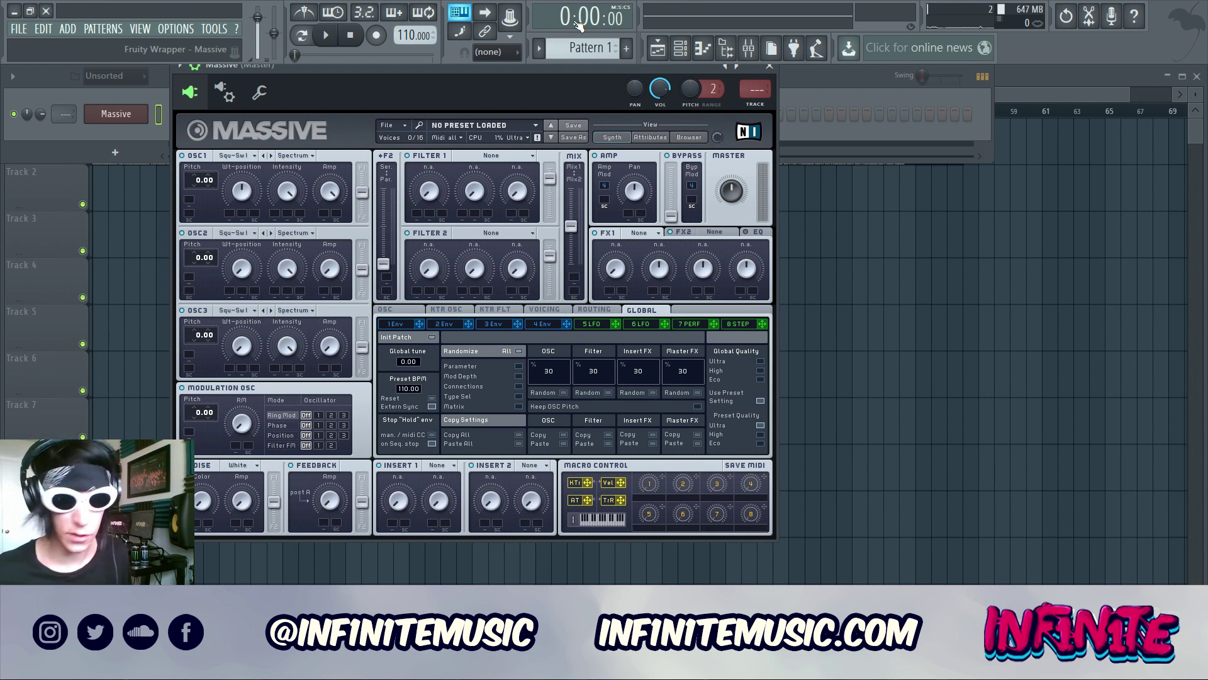
- Set the wavetables to A.I. for OSC1, Chrome for OSC2 and Sonic for OSC3
left_click(247, 160)
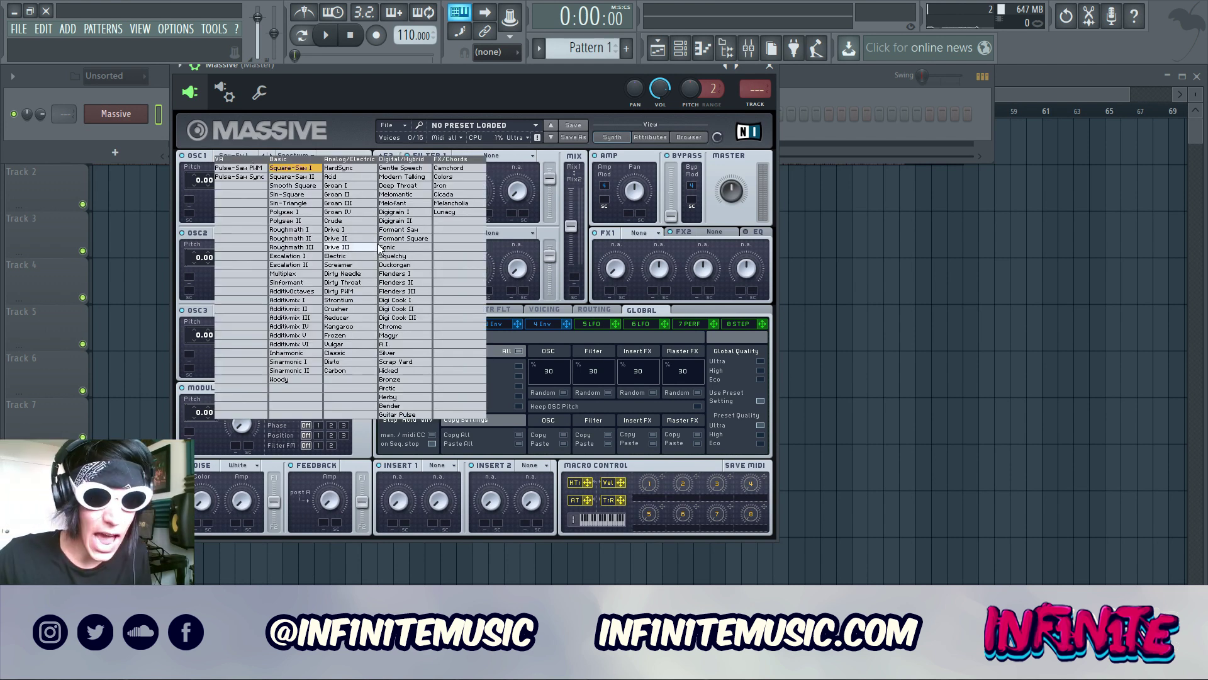
left_click(389, 344)
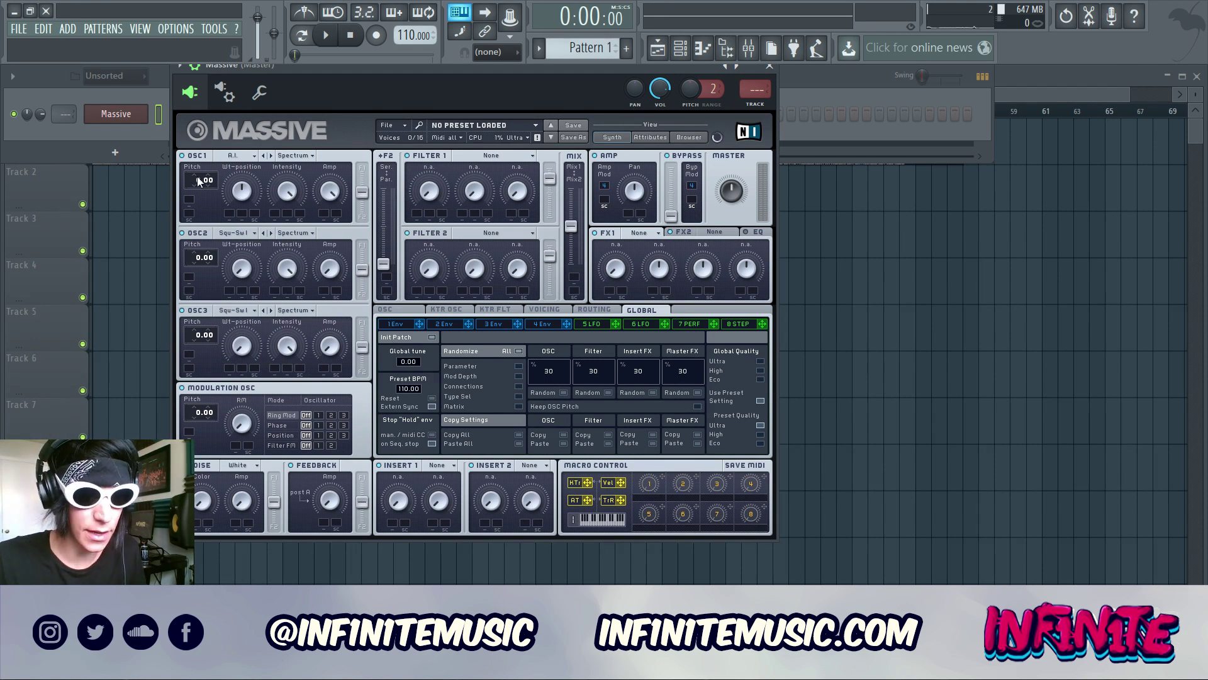
left_click(240, 234)
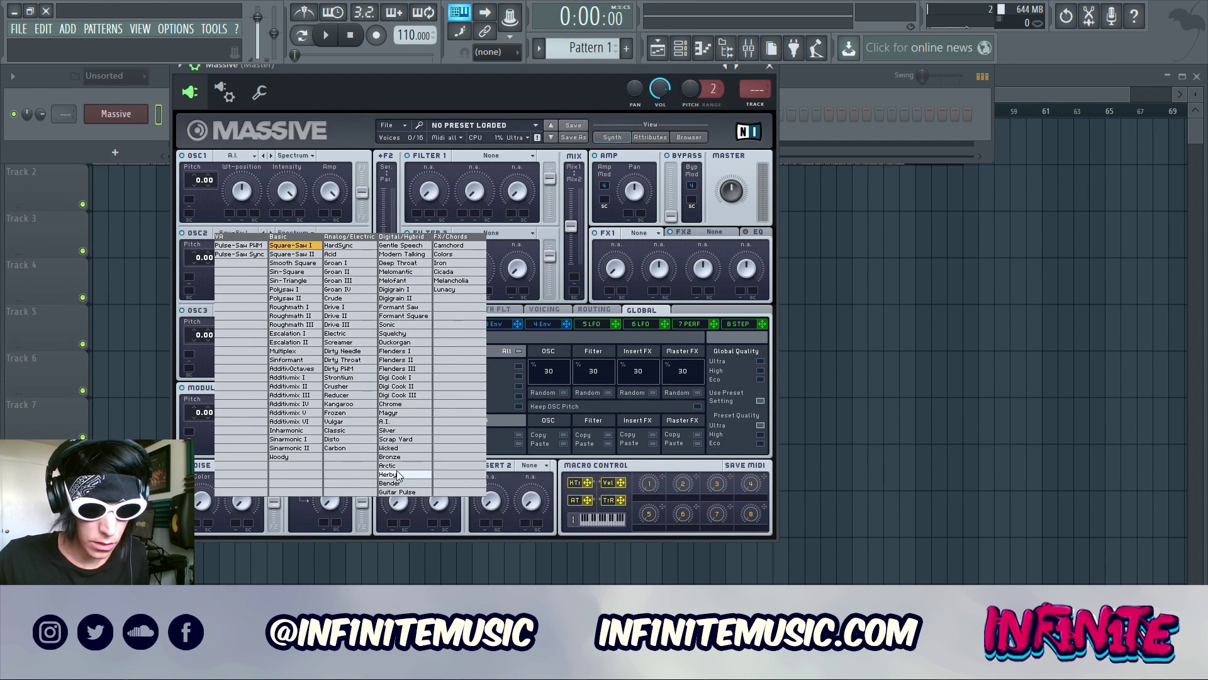
left_click(396, 404)
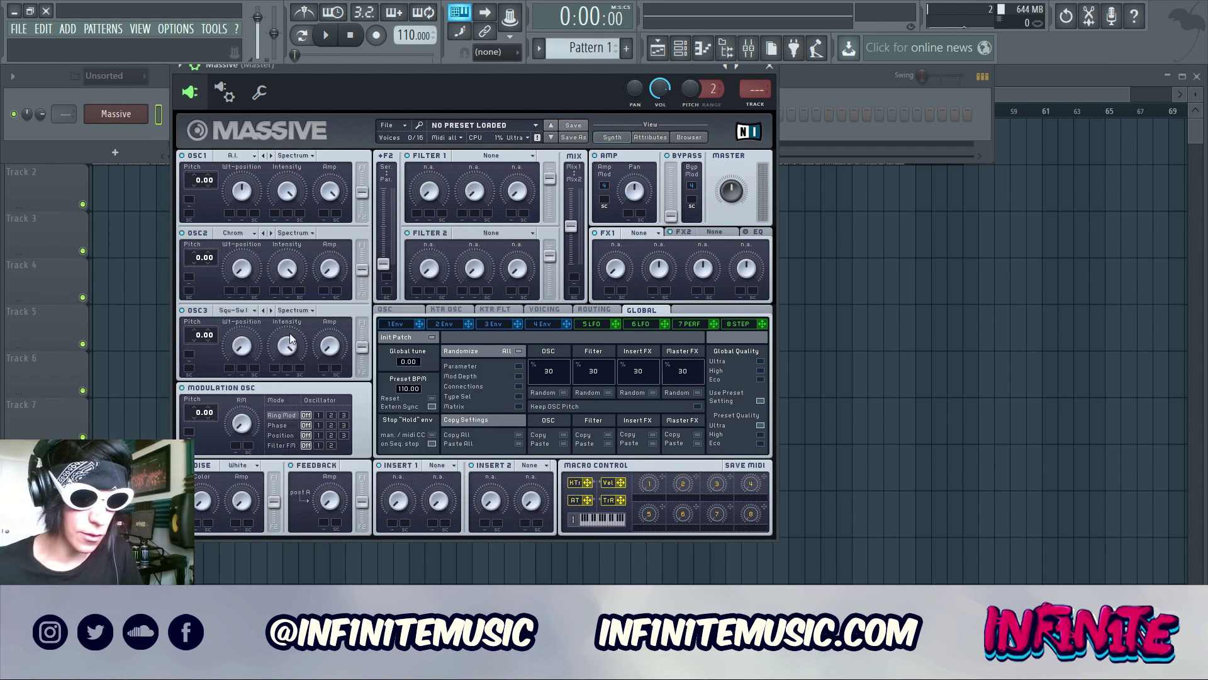
left_click(247, 313)
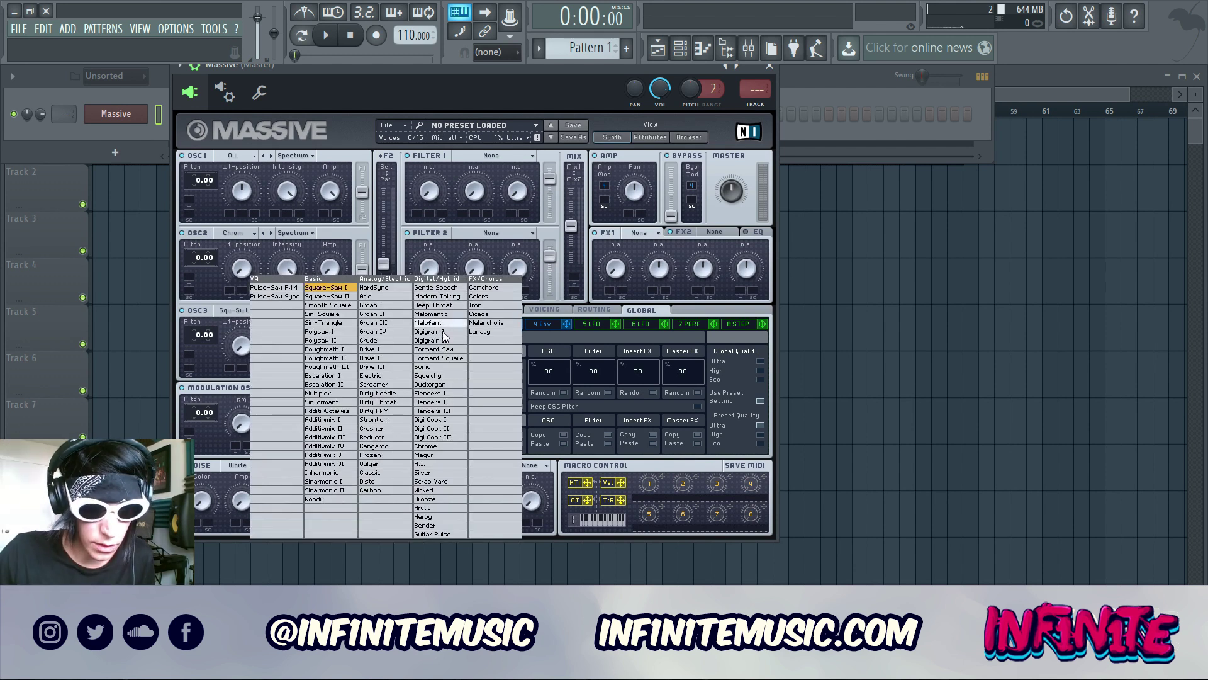
left_click(436, 368)
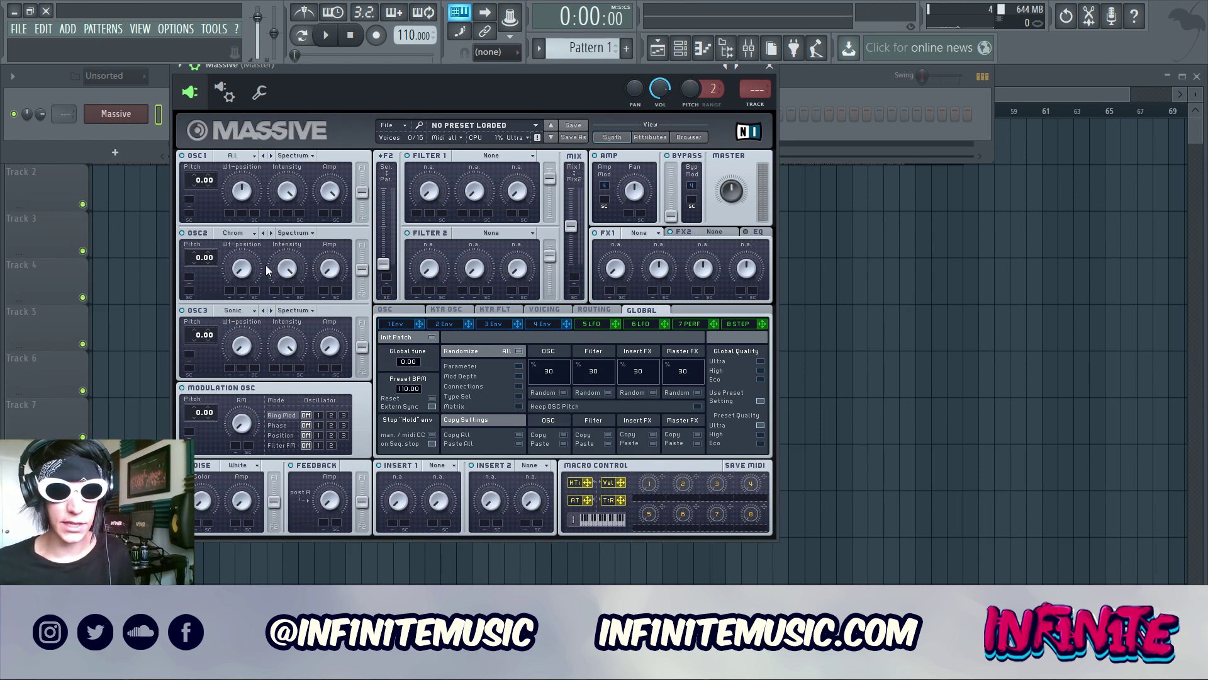
- Set OSC2's pitch to 12.00, then lower OSC1's wavetable position and set its intensity to about 0.38
left_click_drag(198, 251, 202, 239)
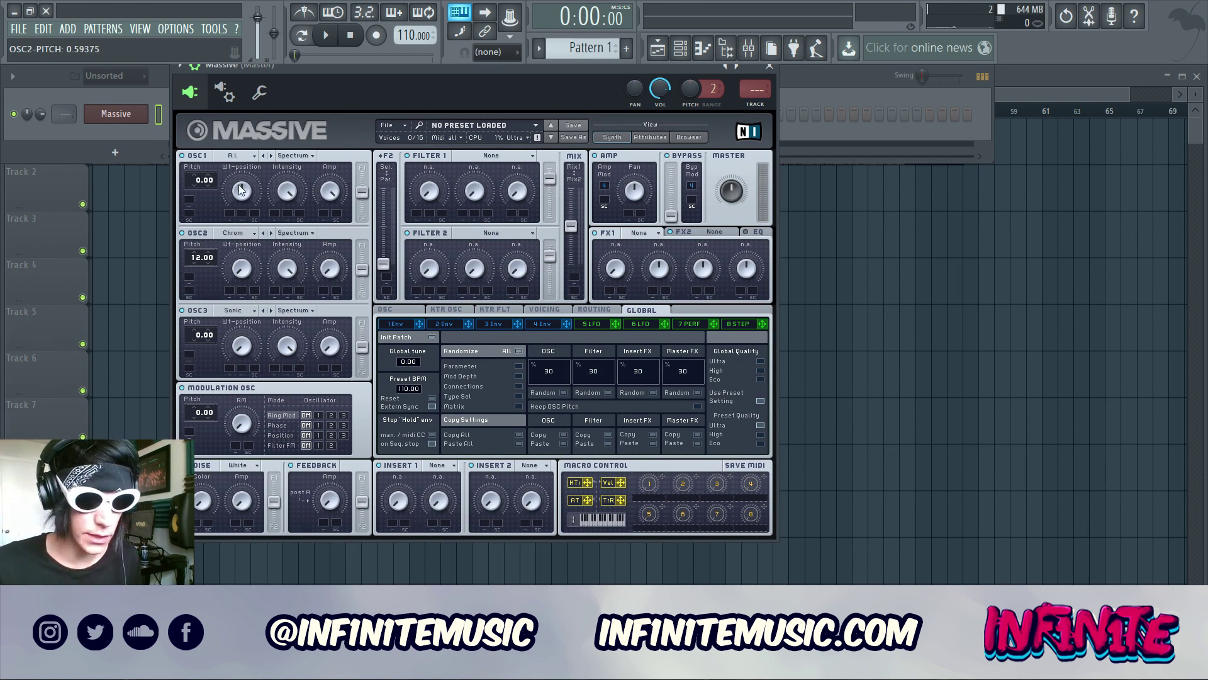
left_click_drag(251, 184, 290, 208)
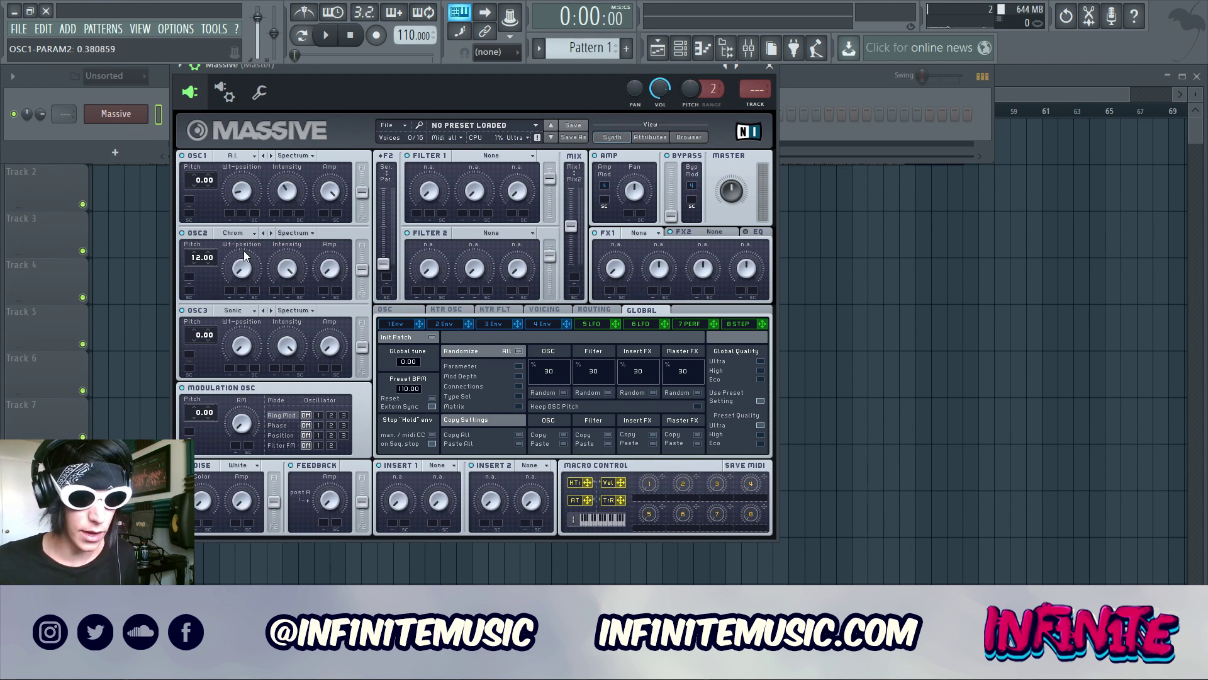
- Set OSC2's wavetable position to about 0.36 and intensity to about 0.10, and raise its amp level
left_click_drag(244, 269, 246, 227)
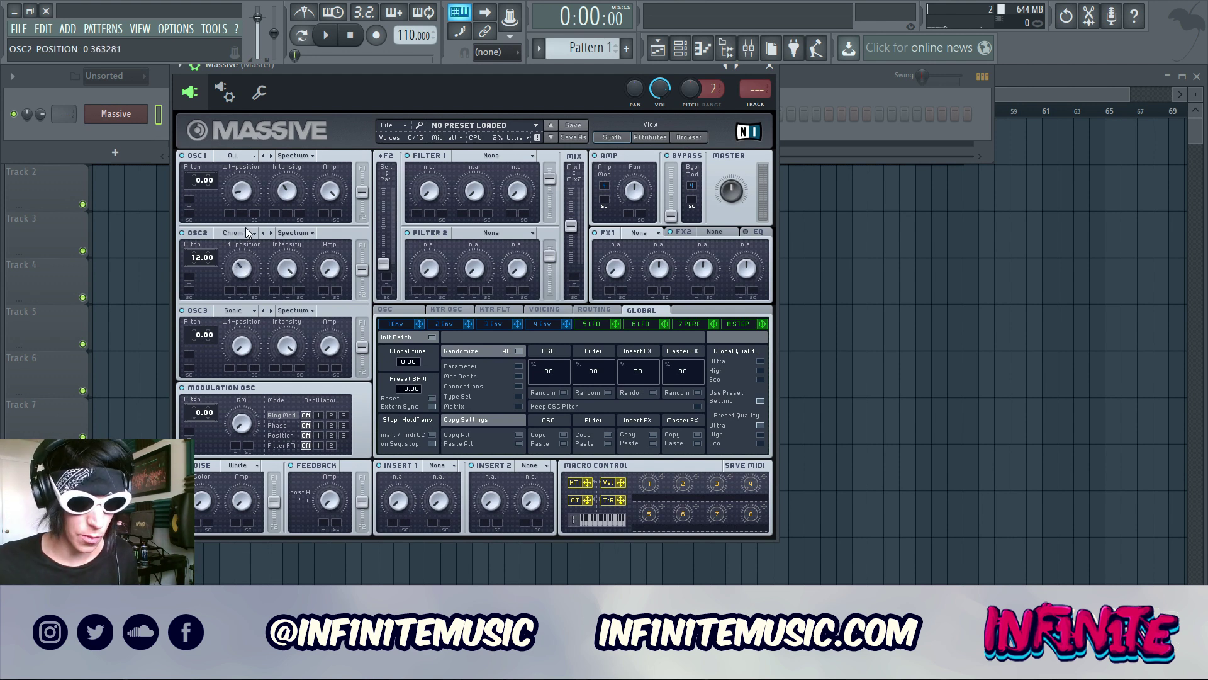
mouse_move(289, 271)
left_mouse_down()
mouse_move(294, 312)
mouse_move(287, 266)
left_mouse_up()
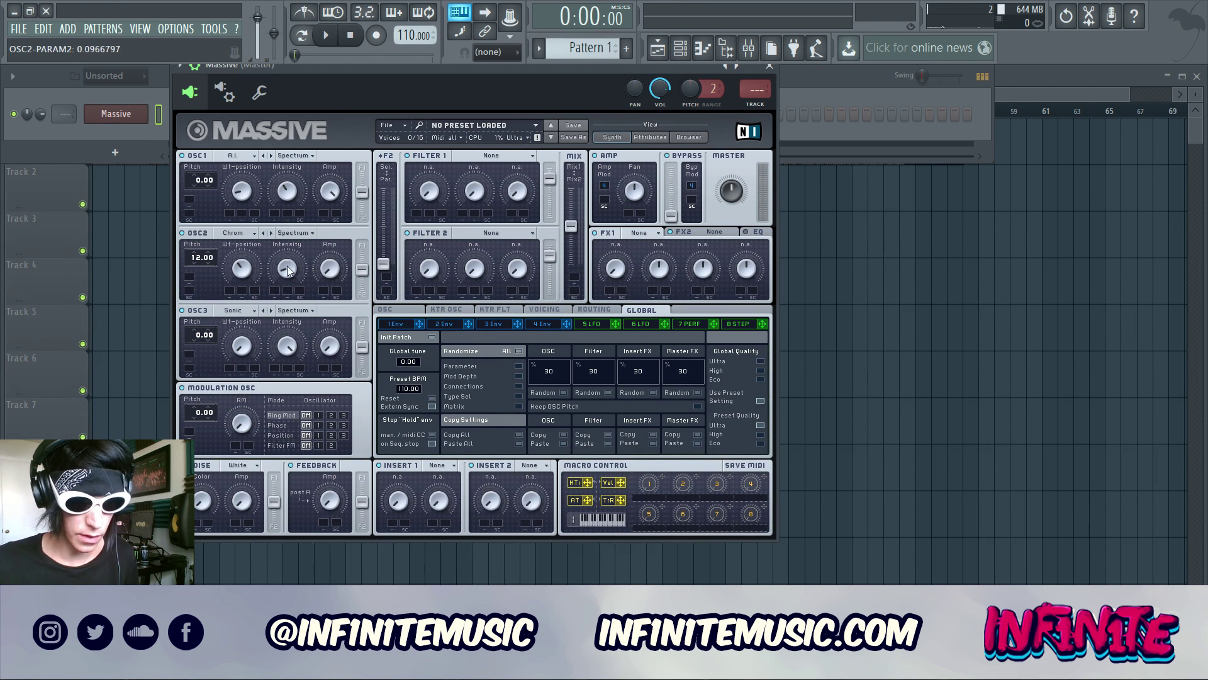
left_click_drag(338, 275, 332, 232)
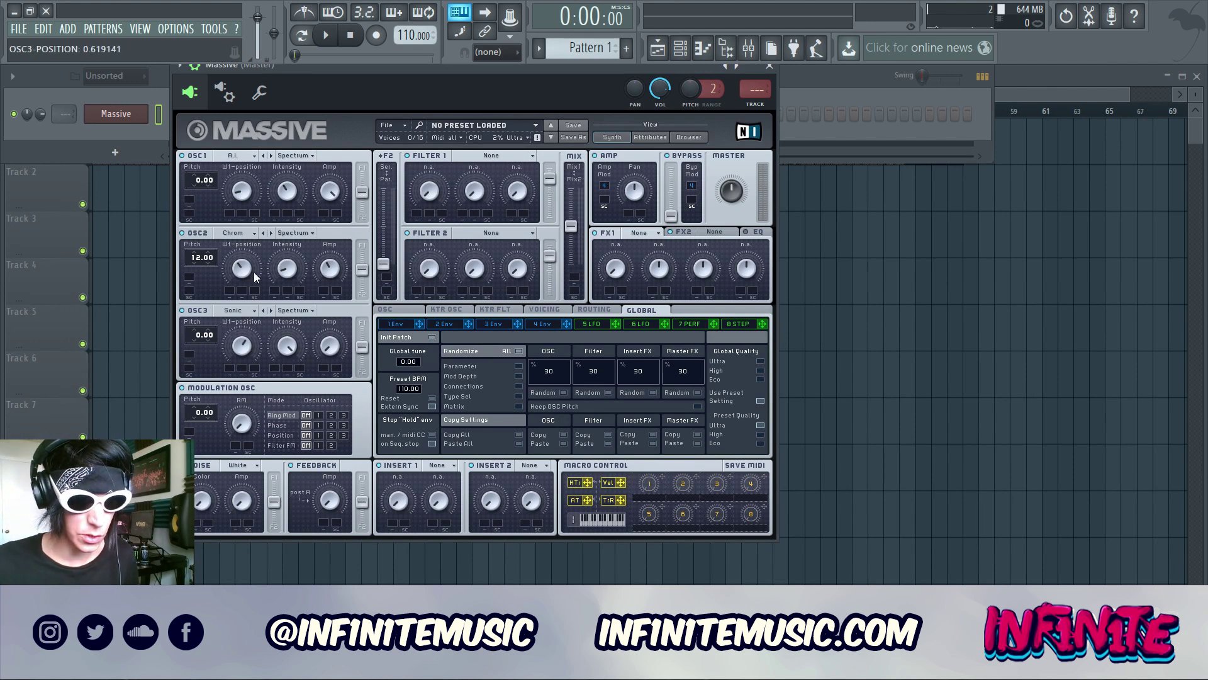
- Set OSC3's wavetable position to about 0.90 and adjust its intensity and amp
left_click_drag(251, 245, 252, 242)
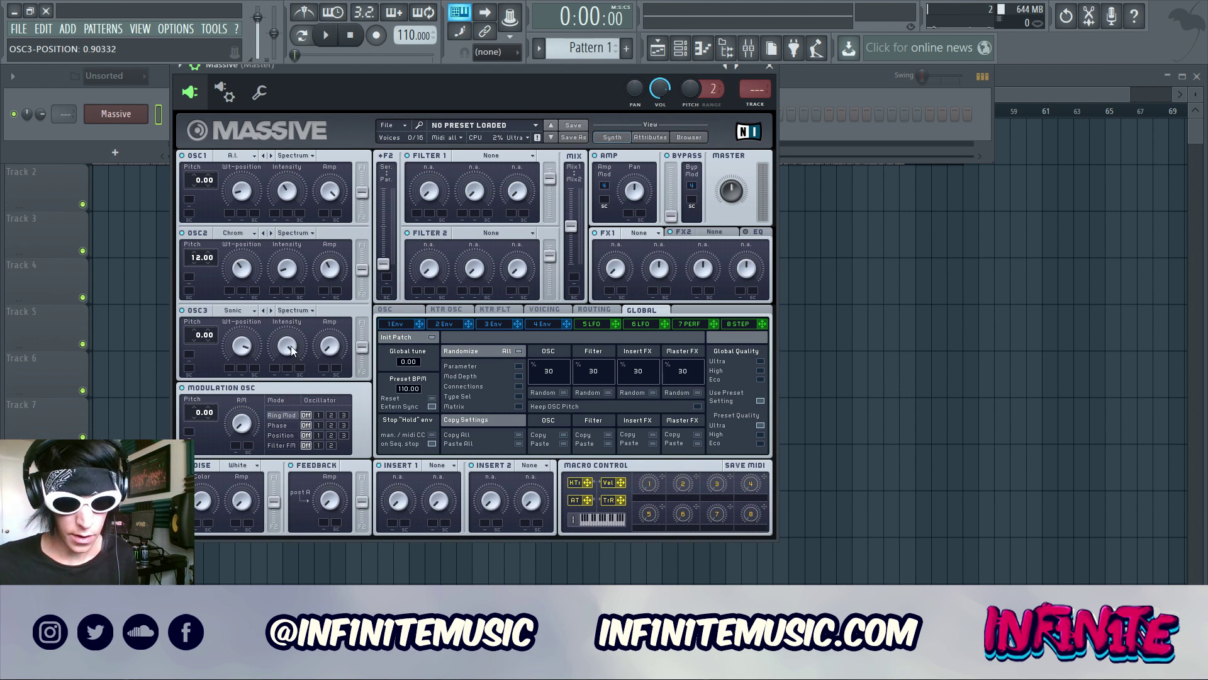
left_click_drag(290, 346, 333, 325)
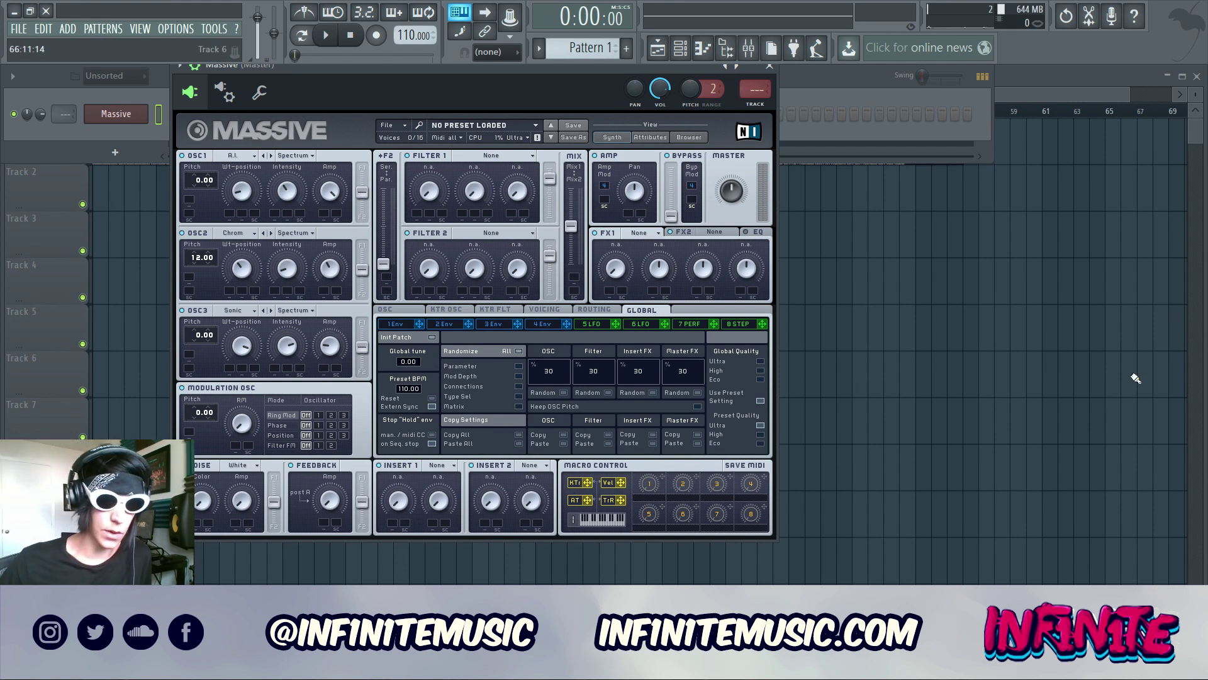
- Change the wavetable mode of OSC1 and OSC2 to Bend -/+
left_click(300, 158)
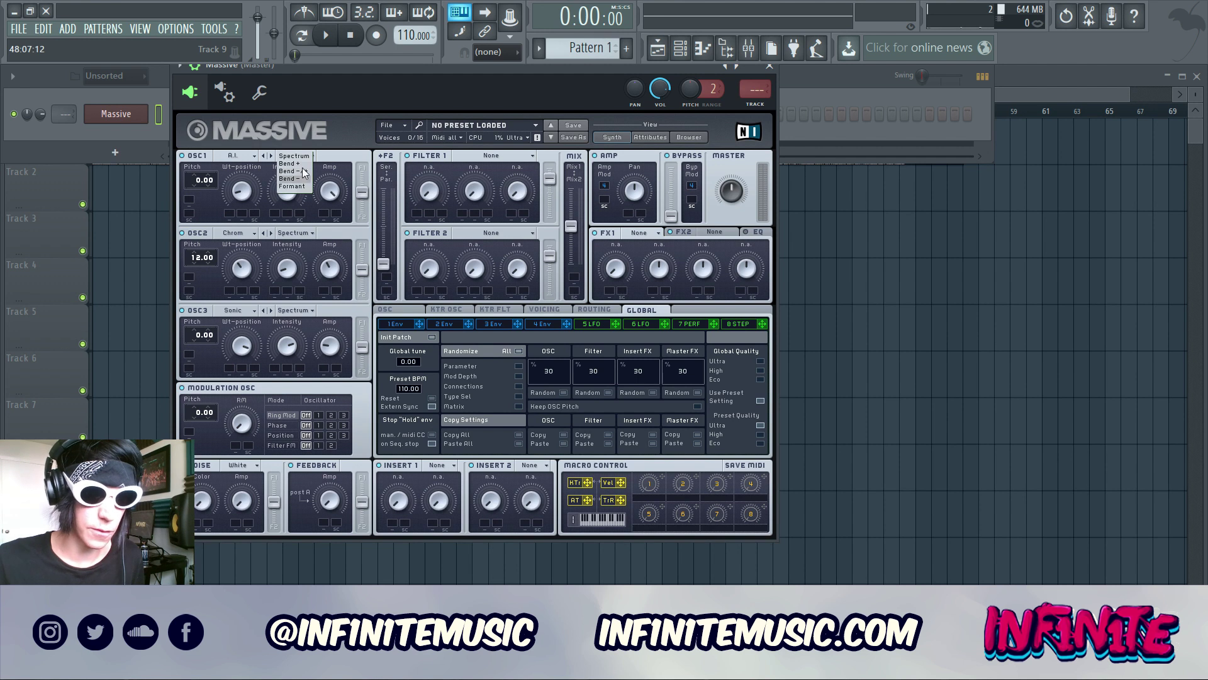
left_click(302, 171)
left_click(305, 233)
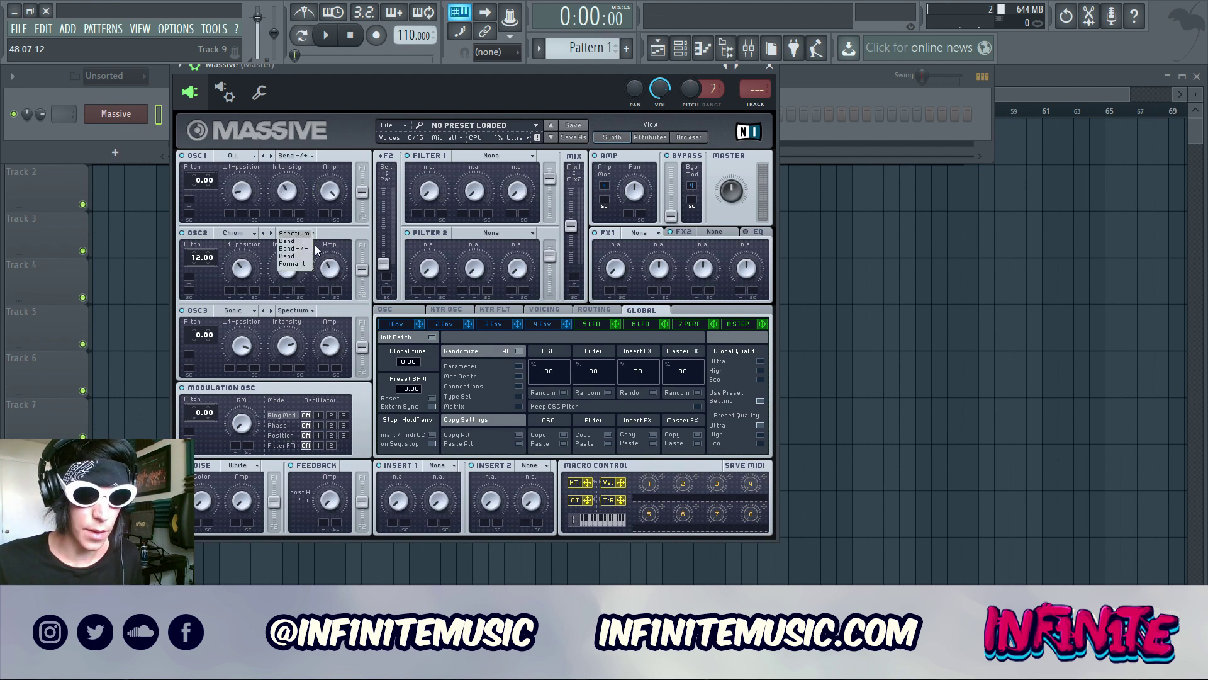
left_click(306, 248)
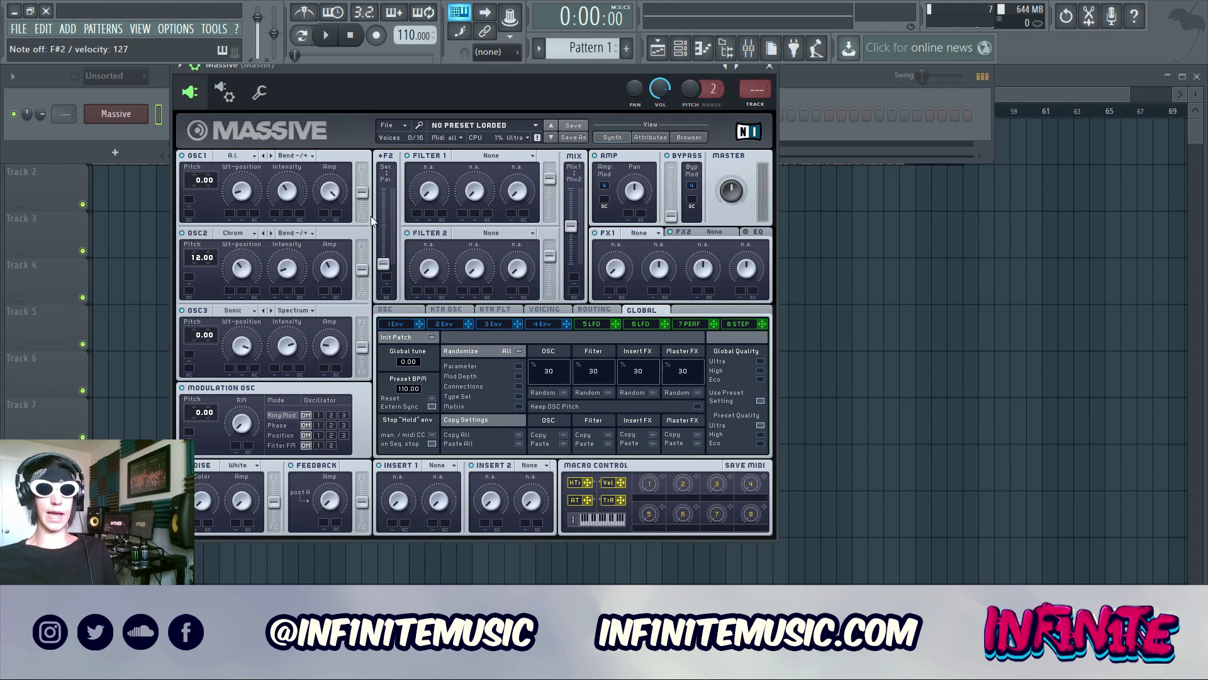
- Enable Restart via Gate for the oscillator phases and set the pitchbend range to 12.00 up and -12.00 down
left_click(391, 310)
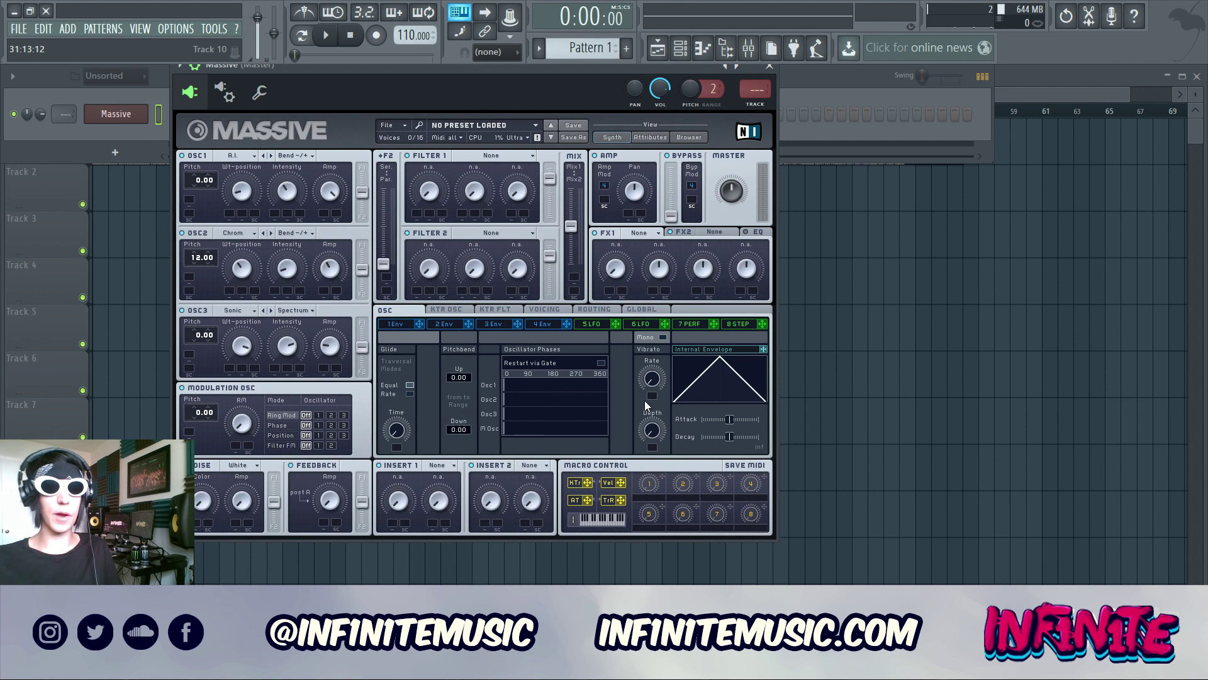
left_click(600, 363)
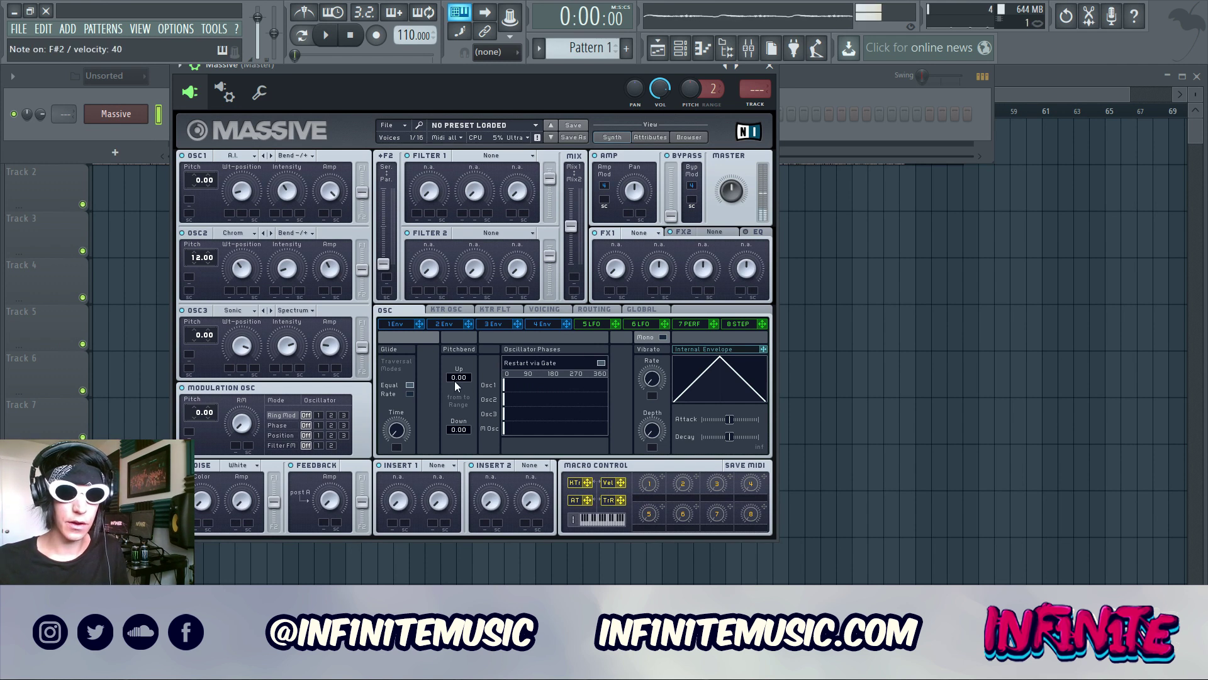
left_click_drag(456, 376, 458, 370)
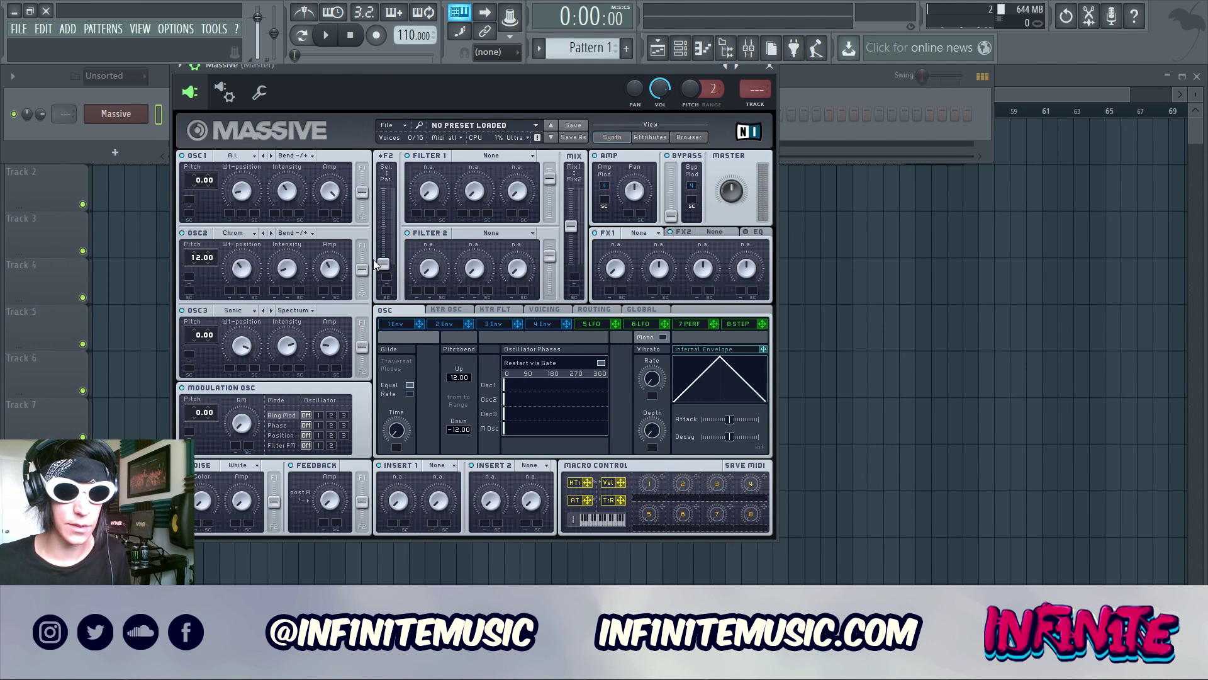
- Centre the serial-parallel filter routing at 0.5 and set Filter 1 to Bandreject with a low cutoff, bandwidth about 0.45 and resonance about 0.50
left_click_drag(382, 263, 383, 225)
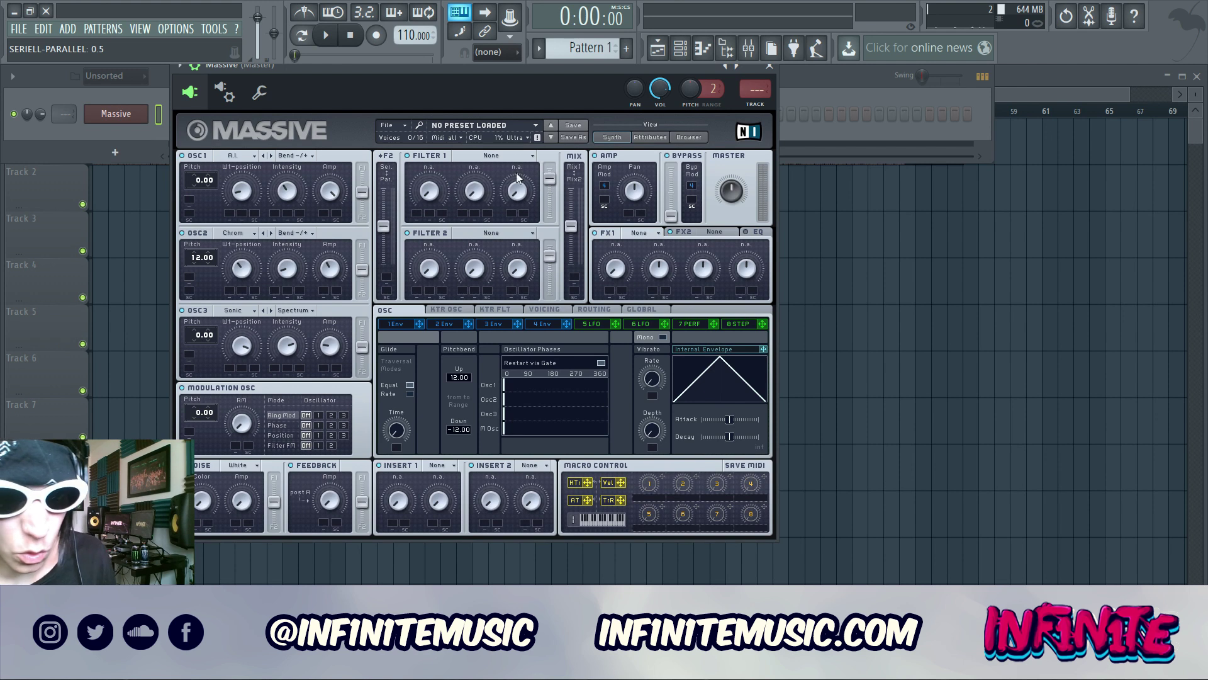
left_click(504, 155)
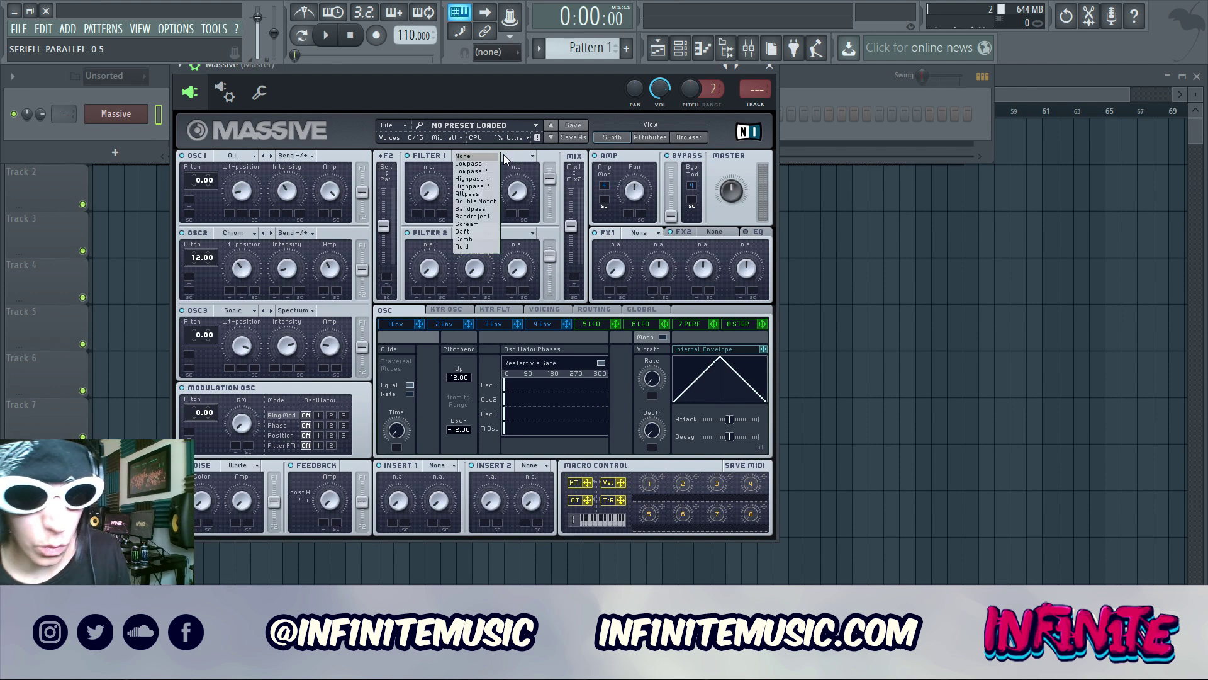
left_click(467, 218)
left_click_drag(432, 192, 433, 176)
left_click_drag(485, 214, 485, 144)
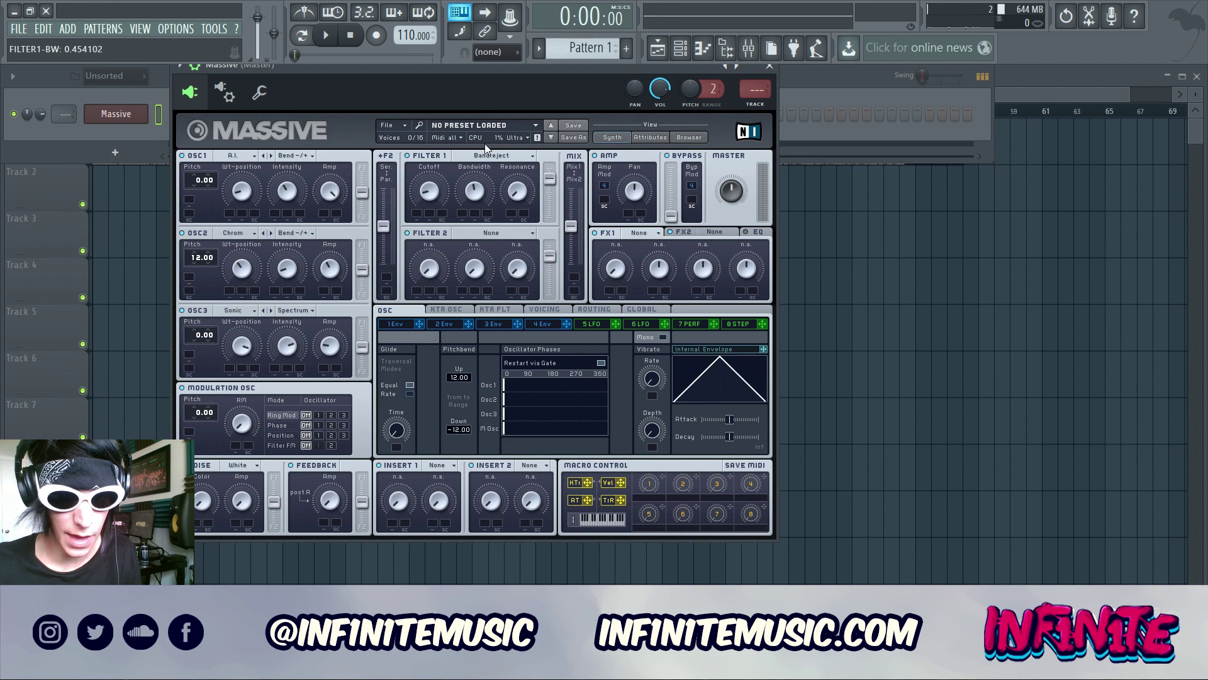
left_click_drag(516, 197, 523, 168)
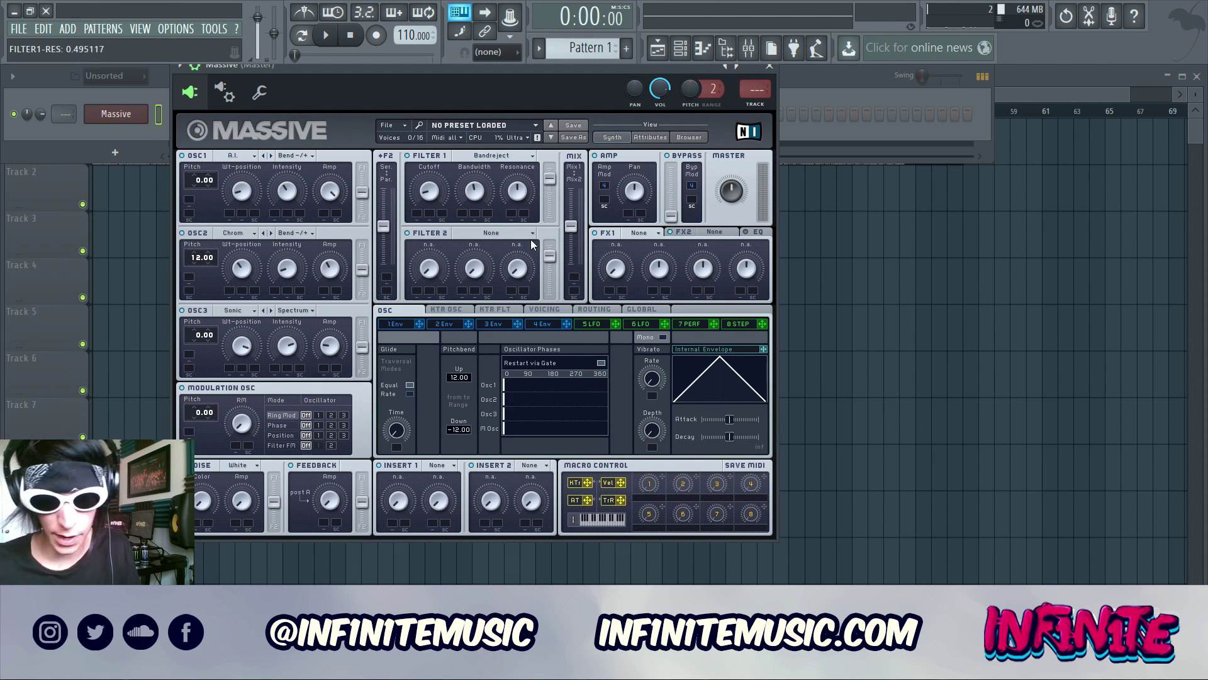
- Set Filter 2 to Bandpass and adjust its cutoff, bandwidth and resonance
left_click(493, 234)
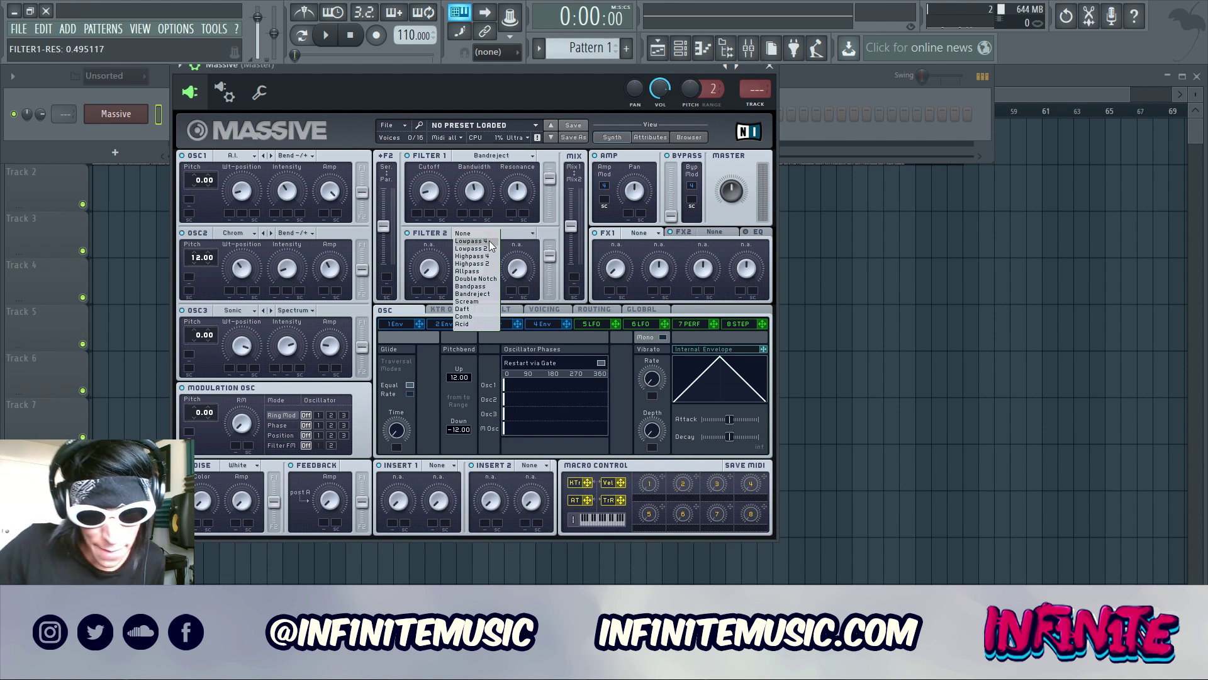
left_click(474, 287)
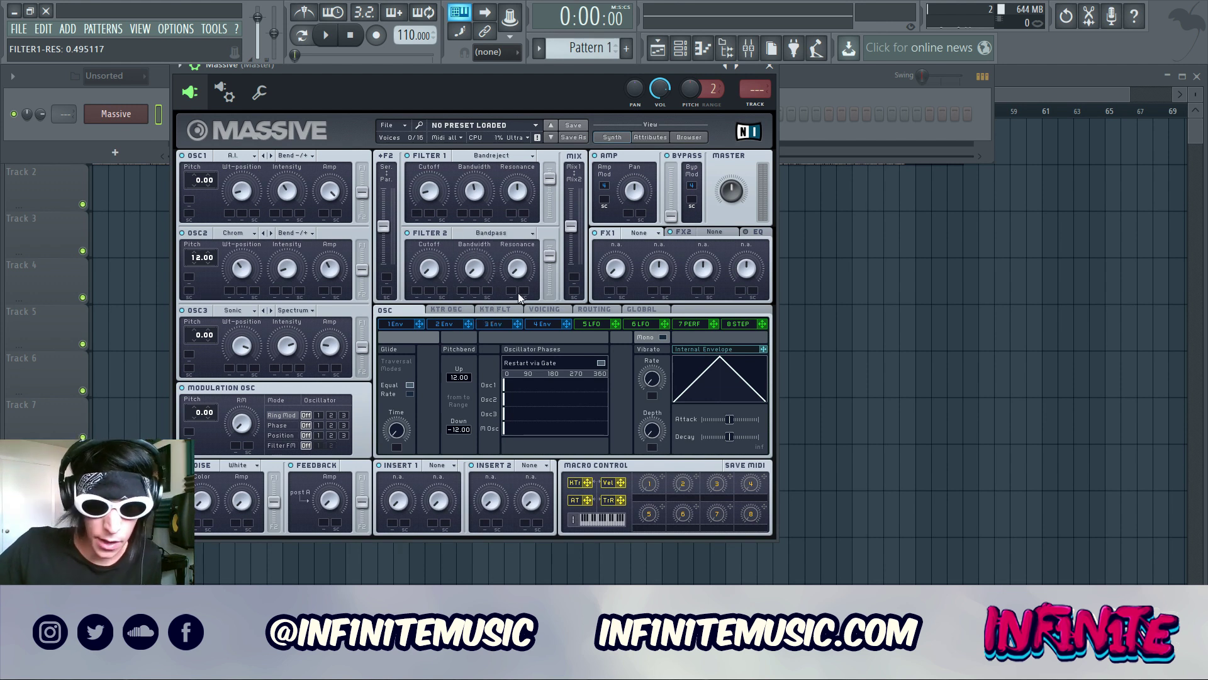
left_click_drag(438, 270, 522, 258)
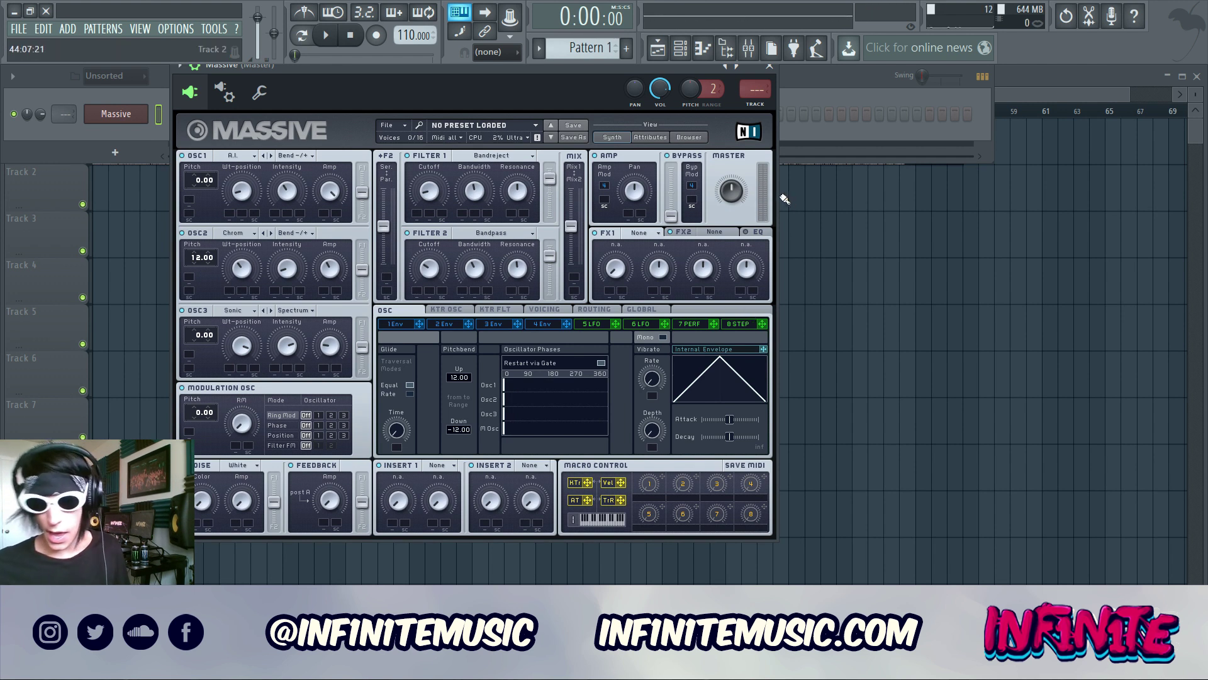
- Raise the output levels of both filters and move the filter crossfade fully to Mix2
left_click_drag(550, 177, 576, 133)
left_click_drag(554, 253, 579, 282)
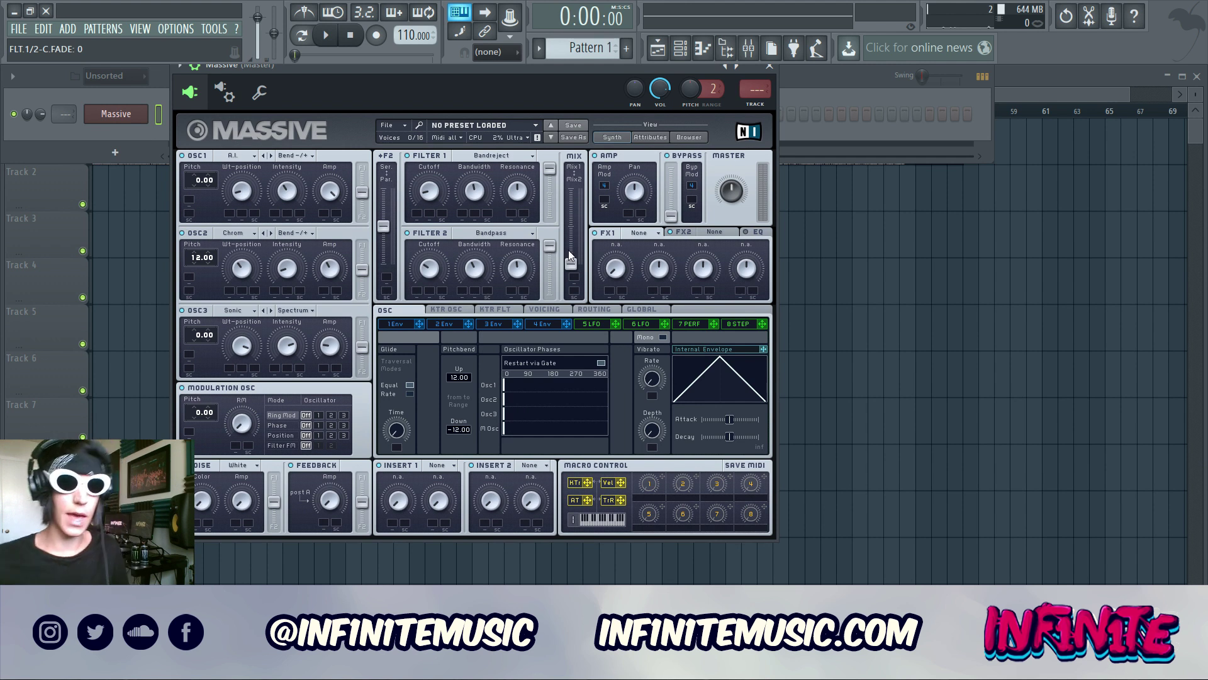
- Set the voicing to 2 unison voices, enable Pitch Cutoff and Pan Position spread, and widen the pan position almost to full
left_click(588, 324)
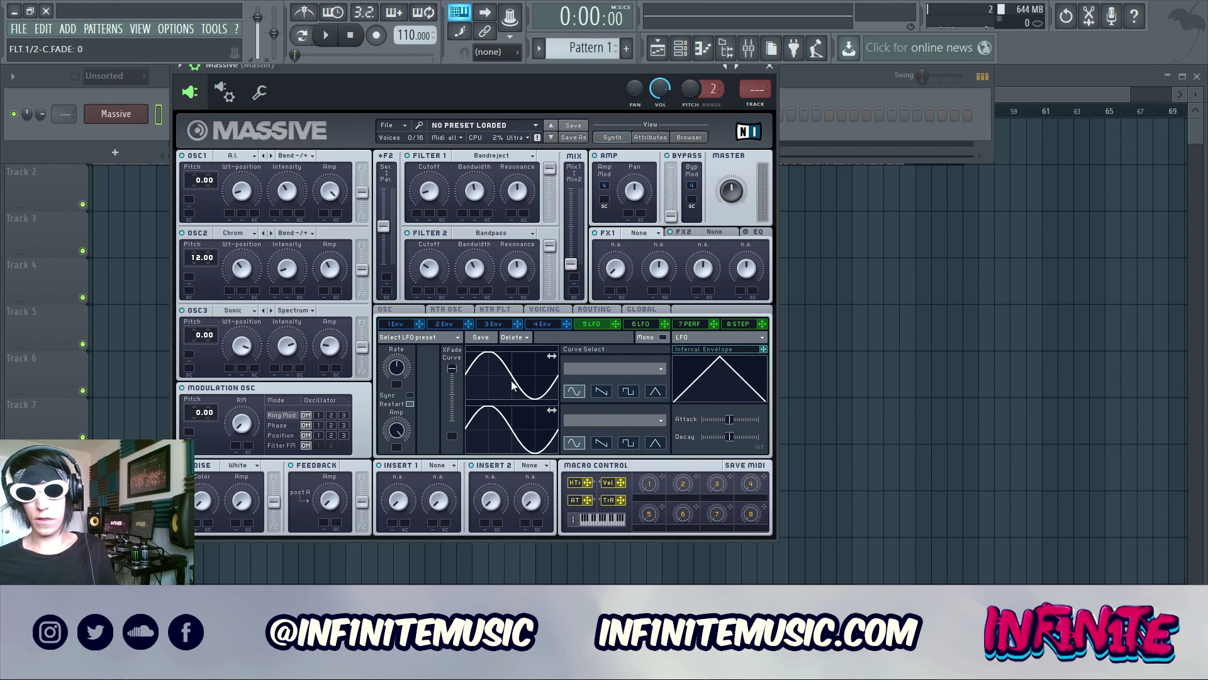
left_click(555, 307)
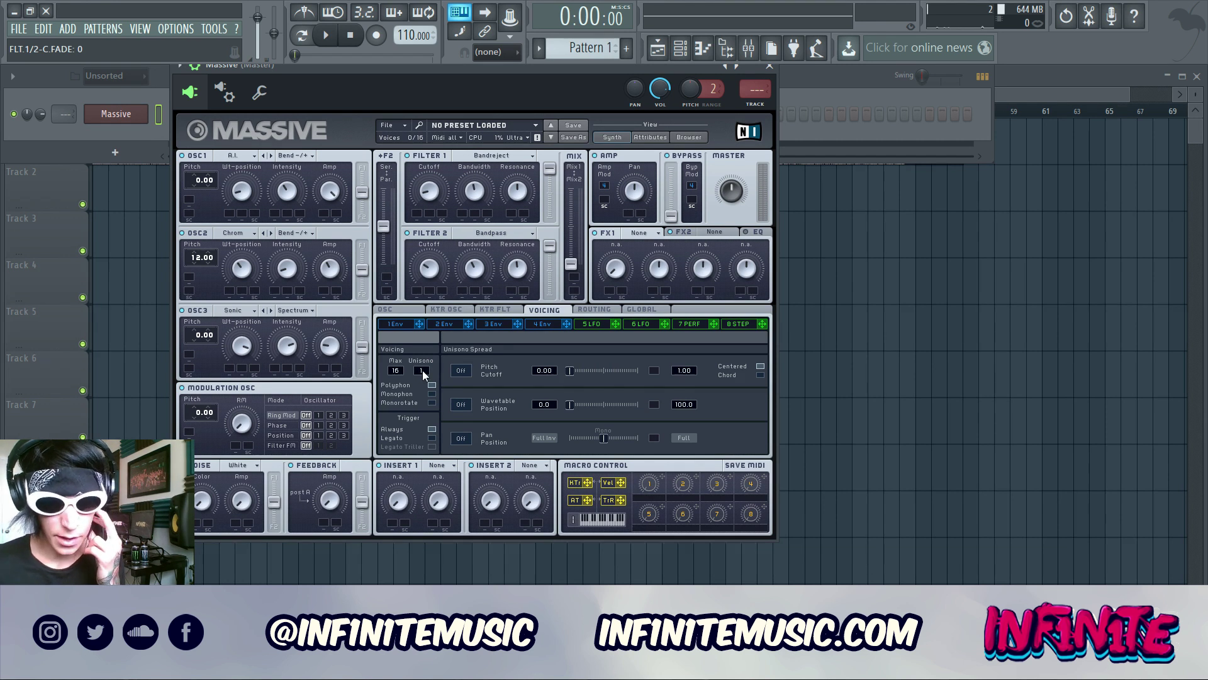
scroll(422, 369, "up", 1)
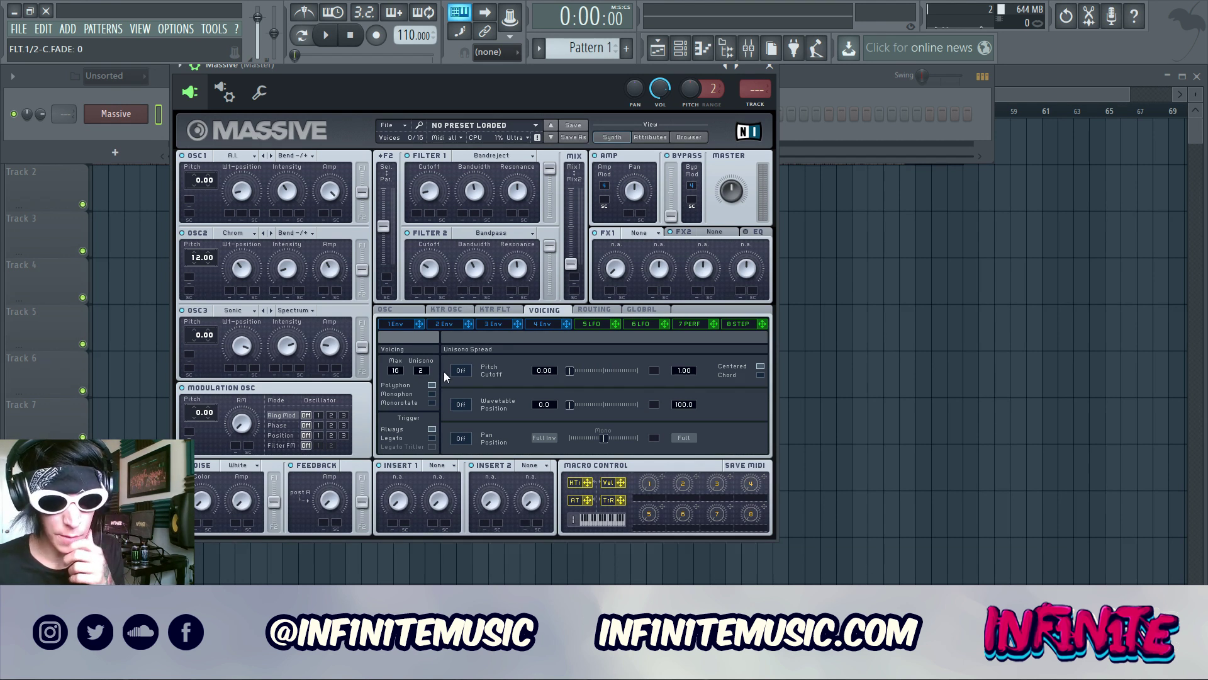
left_click(460, 372)
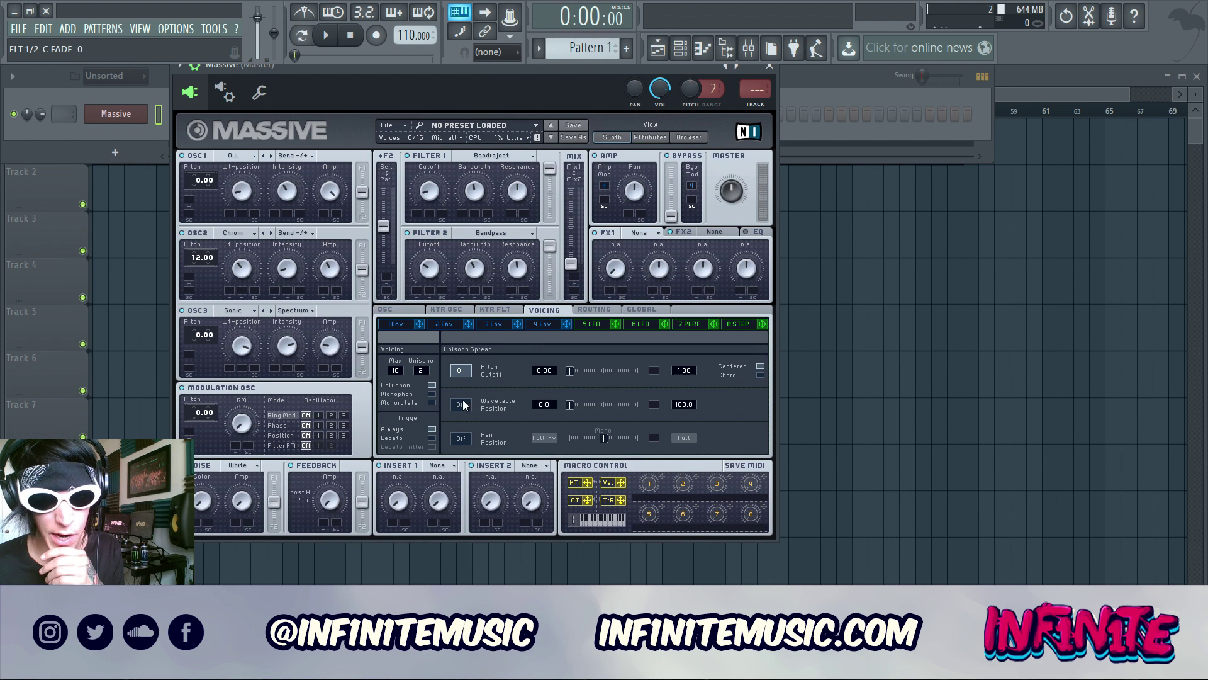
left_click(465, 441)
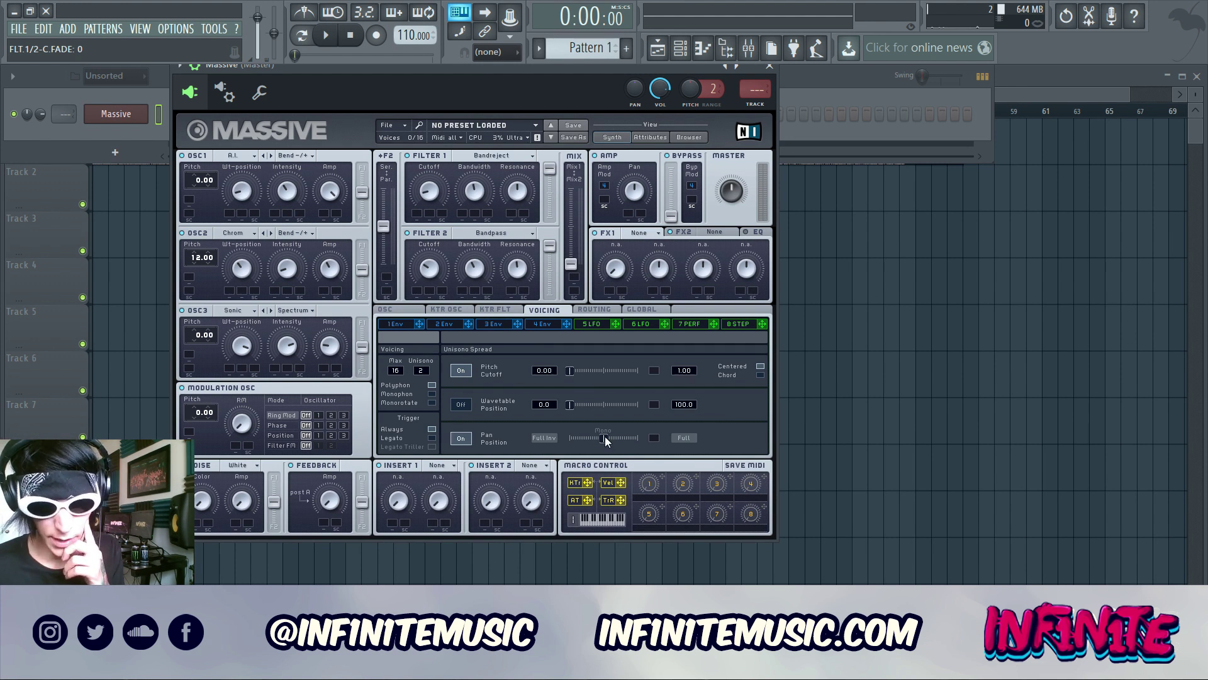
left_click_drag(606, 436, 645, 434)
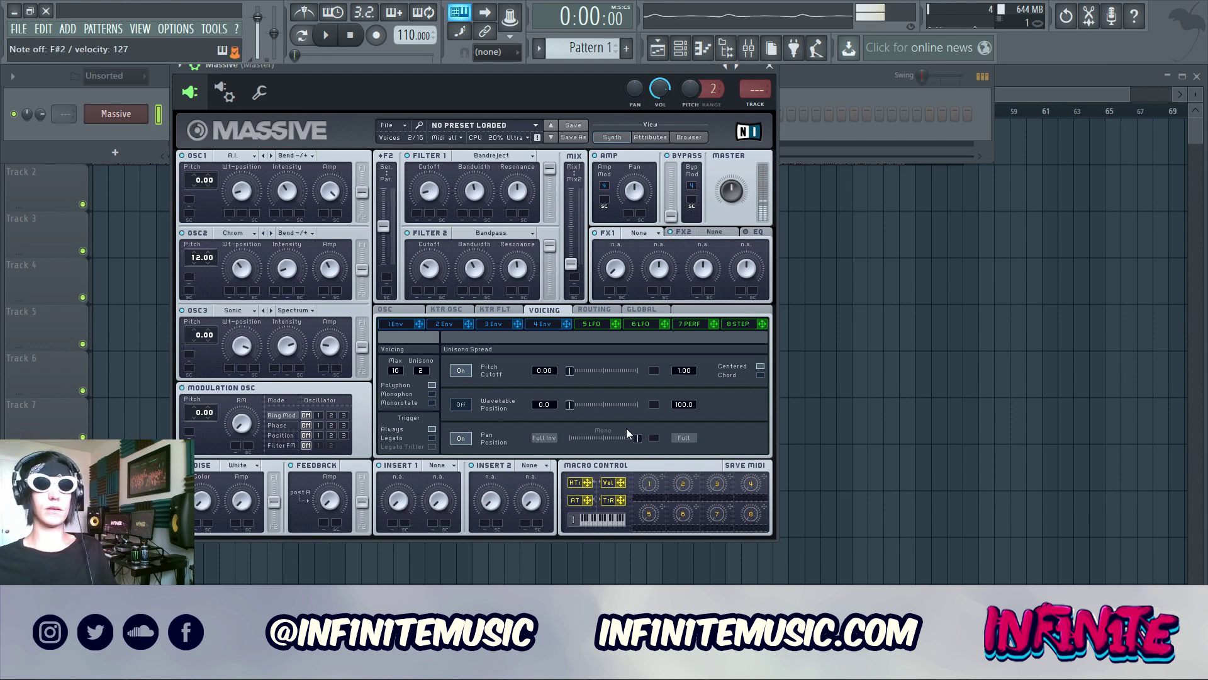
- Change modulator 5 from an LFO to a Performer, sync it to tempo, and raise its Amp Mod to 1
left_click(598, 322)
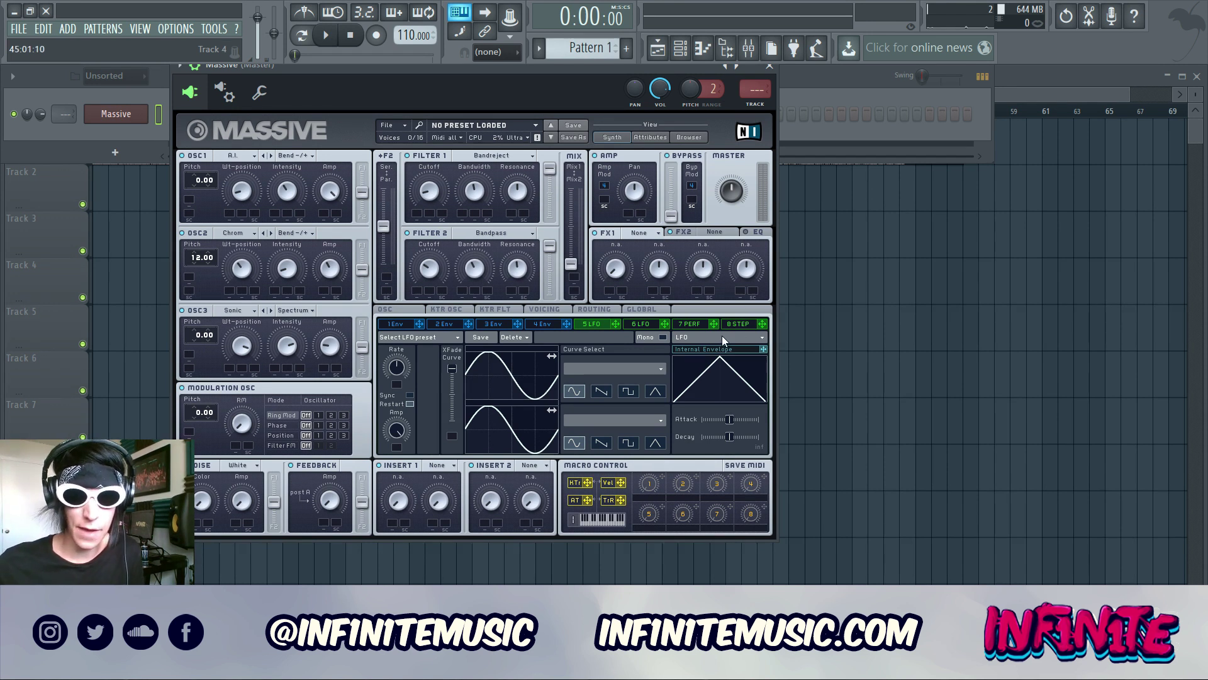
left_click(698, 336)
left_click(693, 352)
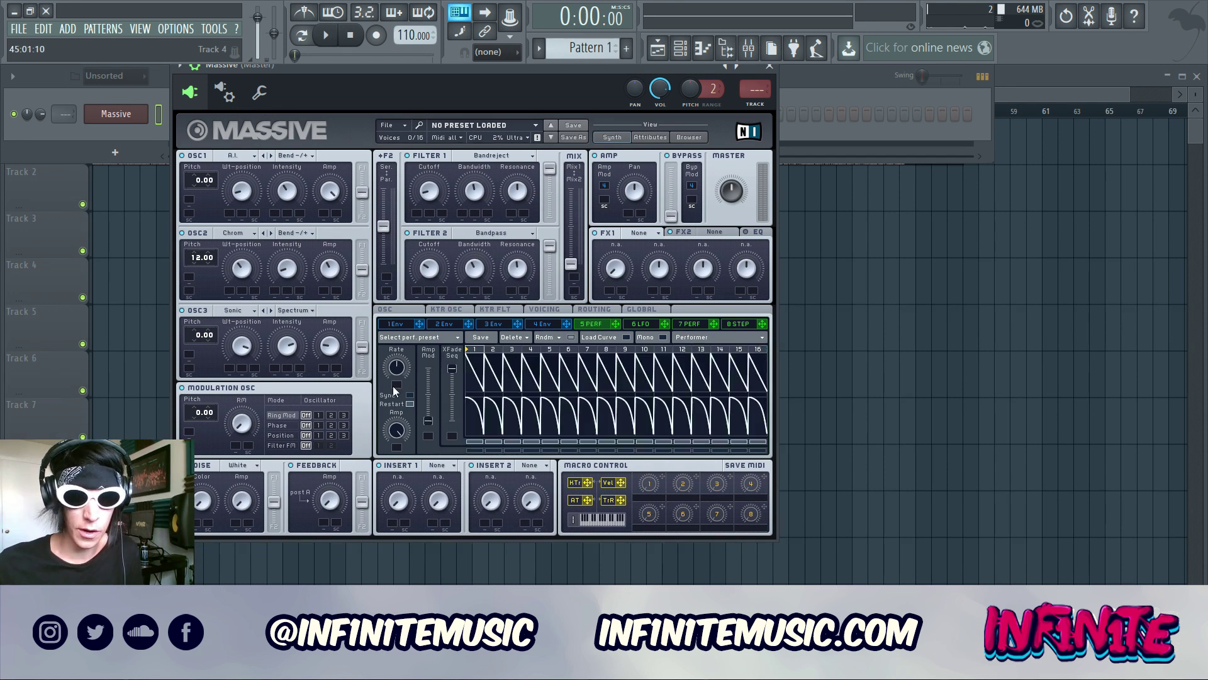
left_click(409, 395)
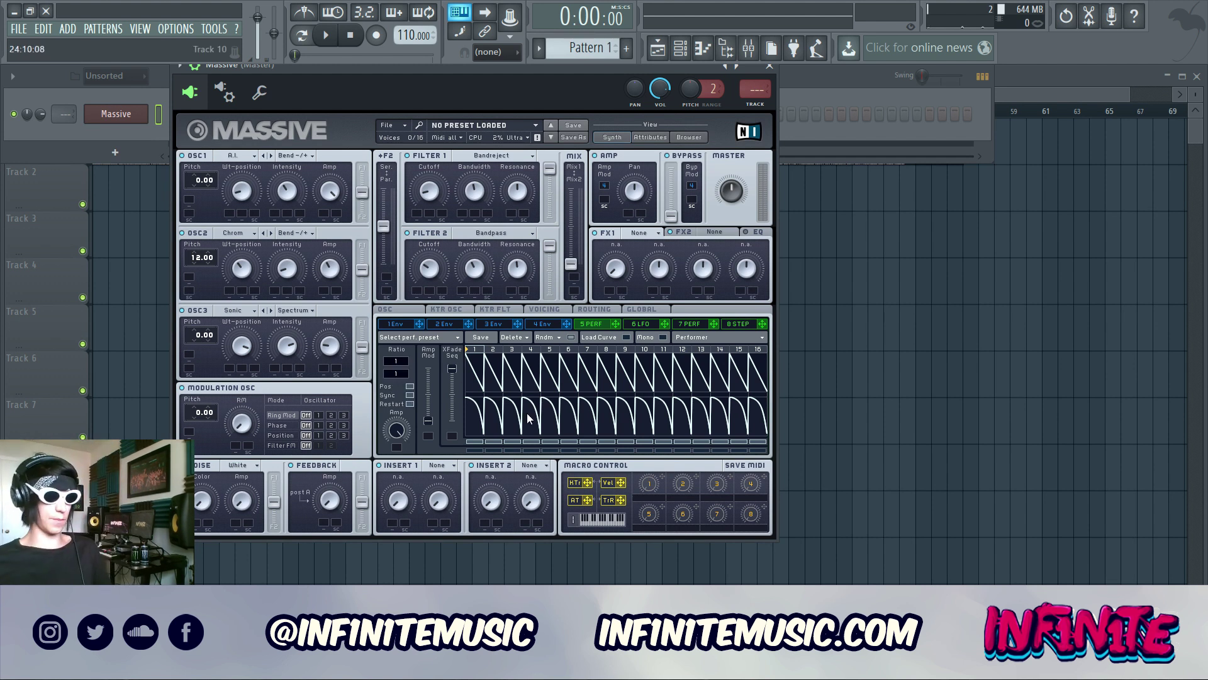
left_click_drag(432, 417, 442, 341)
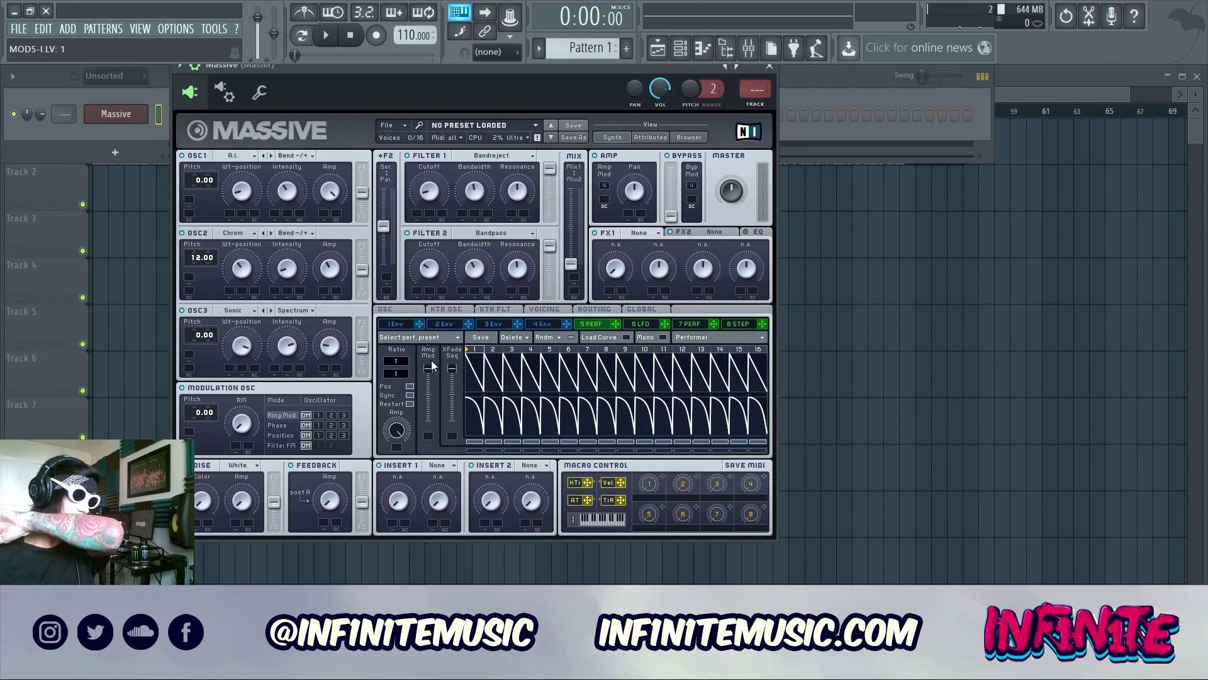
- Load rounded curves into the first four steps of the performer's upper sequence and set its sync ratio to 1/4
left_click(614, 337)
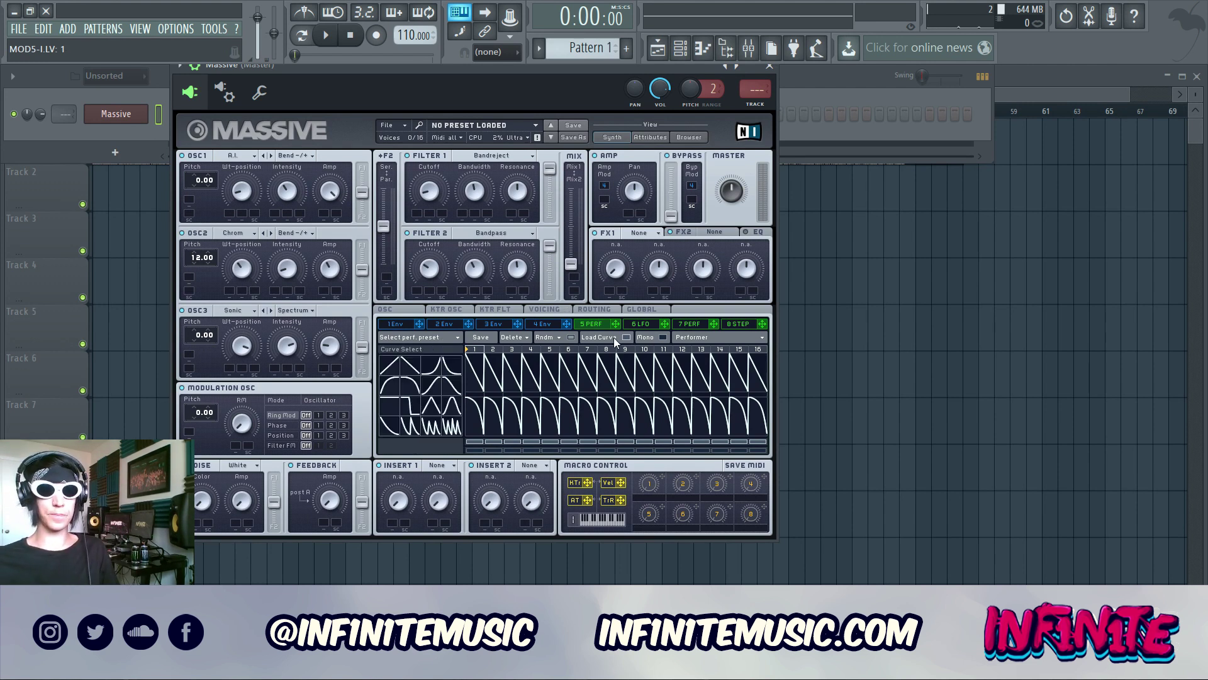
left_click(434, 387)
left_click_drag(481, 372, 486, 333)
left_click_drag(409, 395, 492, 377)
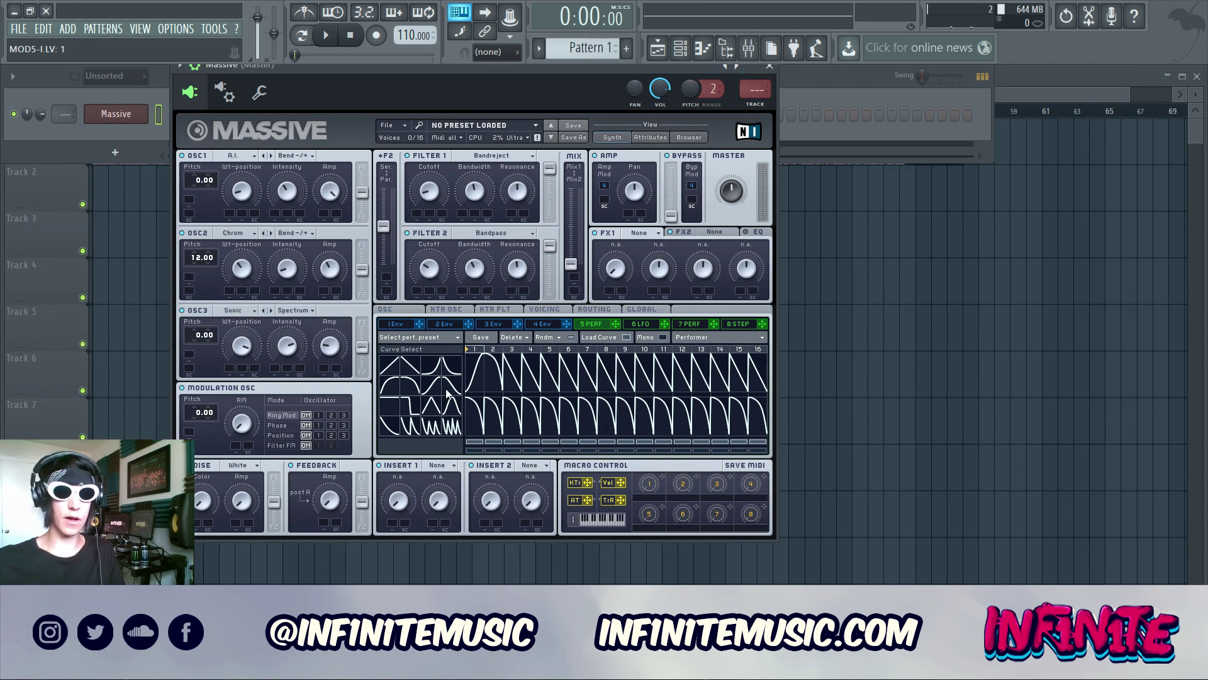
left_click_drag(412, 387, 534, 371)
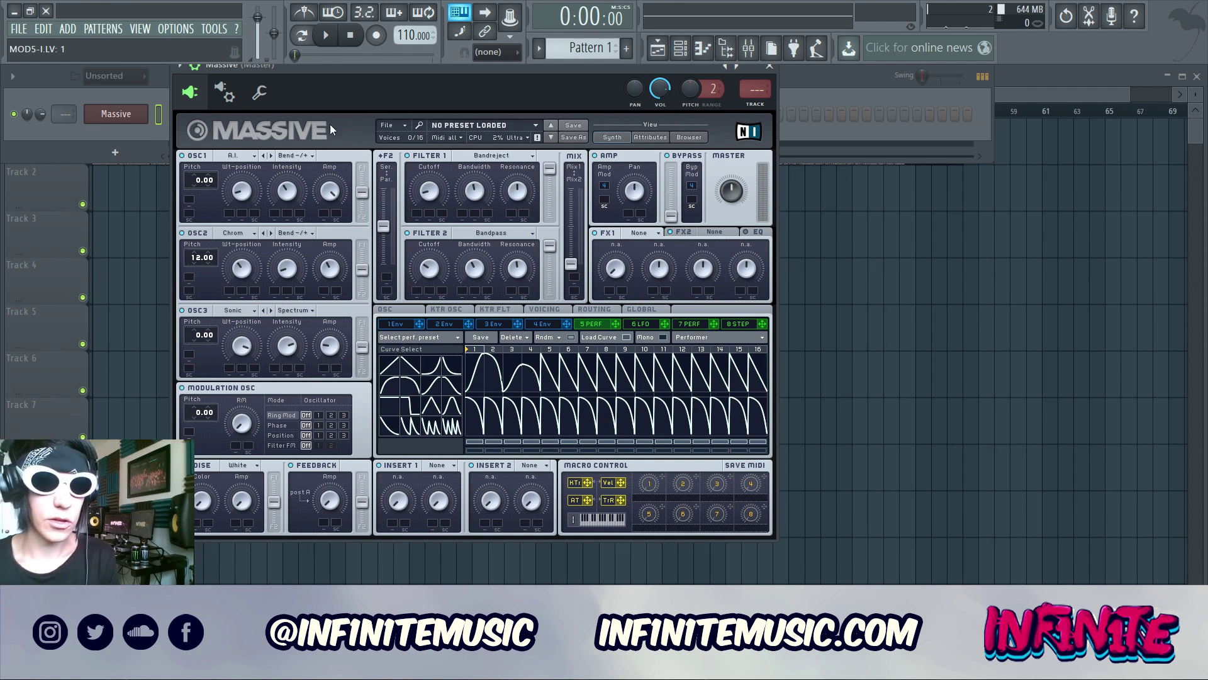
left_click(598, 336)
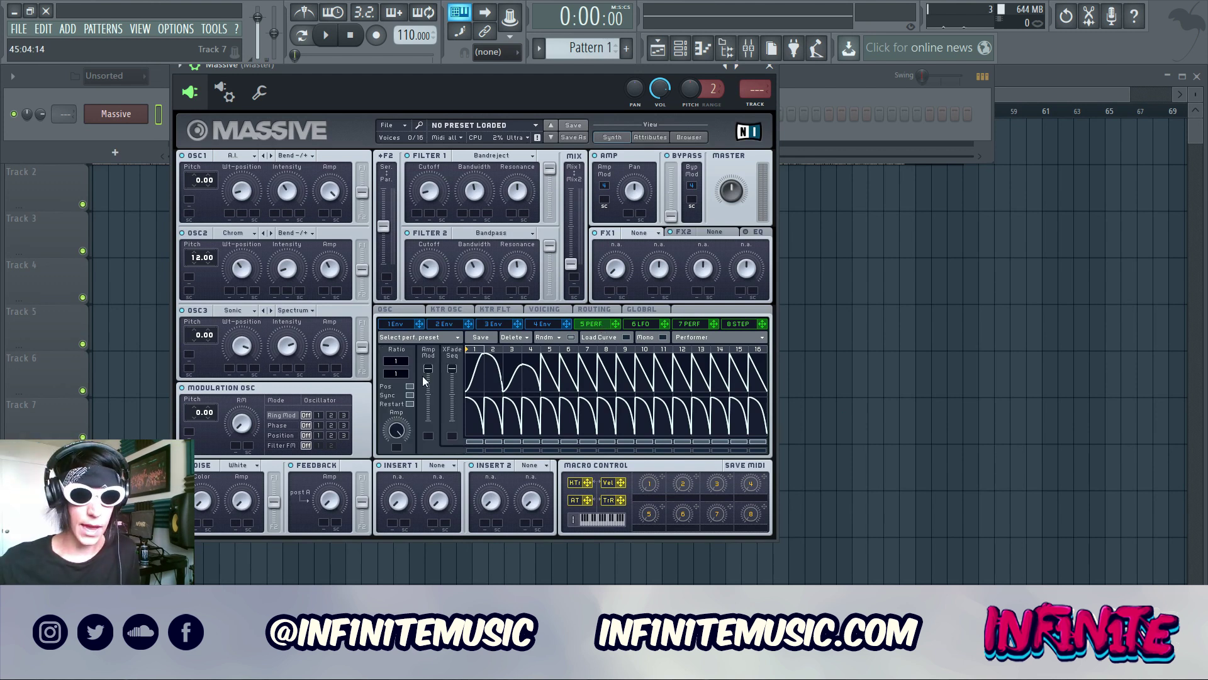
scroll(405, 373, "up", 1)
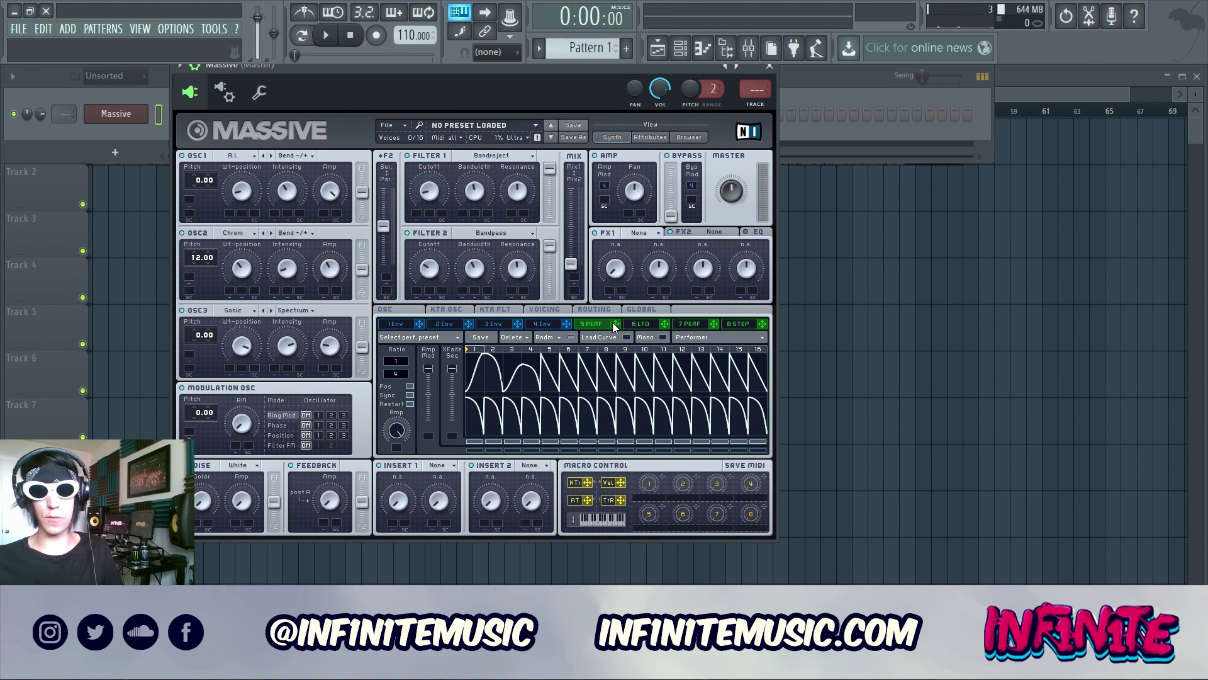
- Assign performer 5 to modulate Filter 1's cutoff and bandwidth, Filter 2's cutoff, and the filter mix fader
left_click_drag(418, 215, 418, 215)
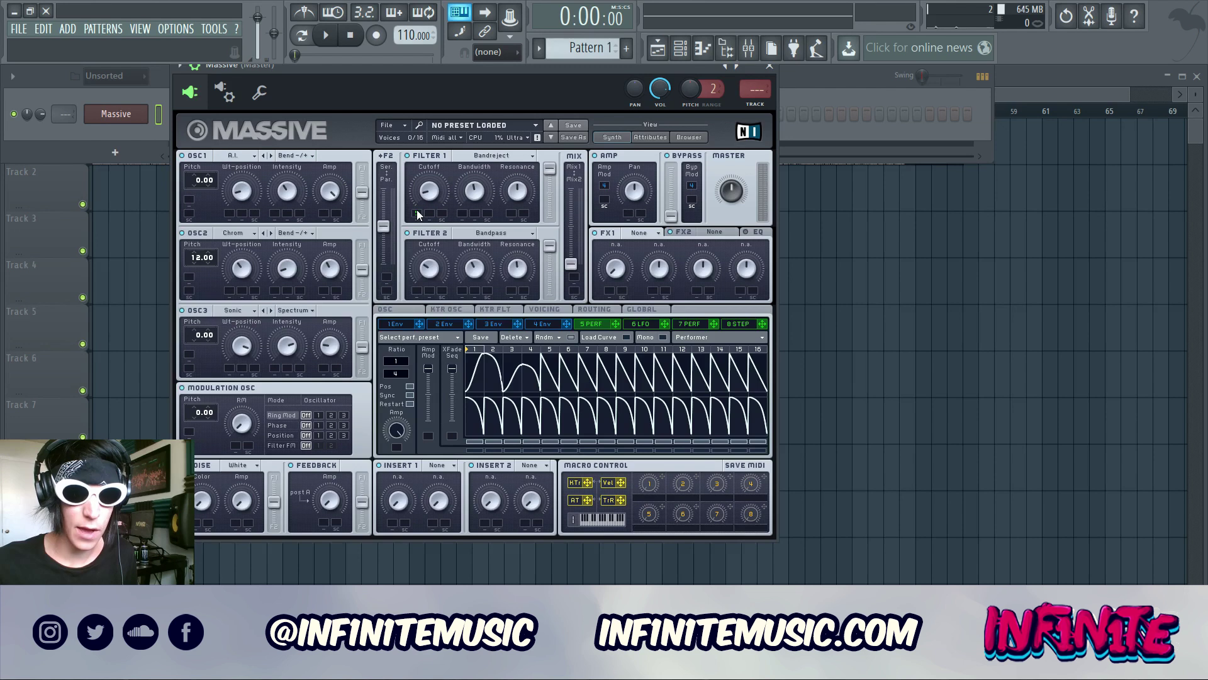
left_click_drag(418, 215, 420, 206)
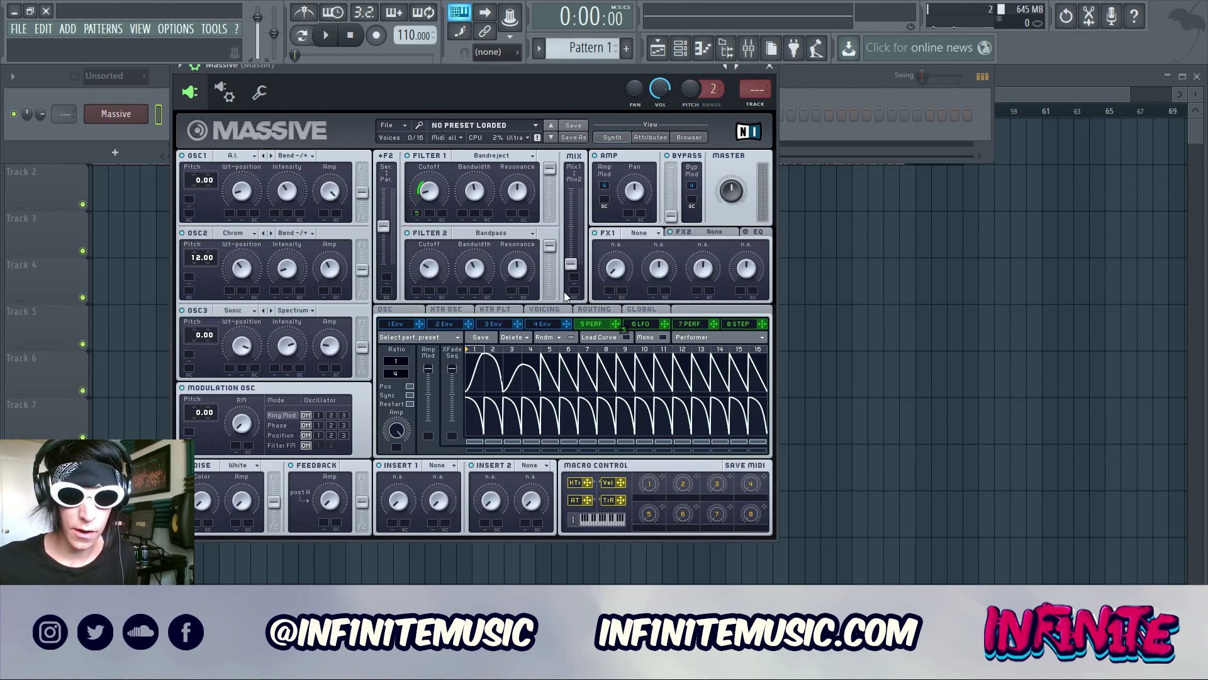
left_click_drag(465, 218, 465, 215)
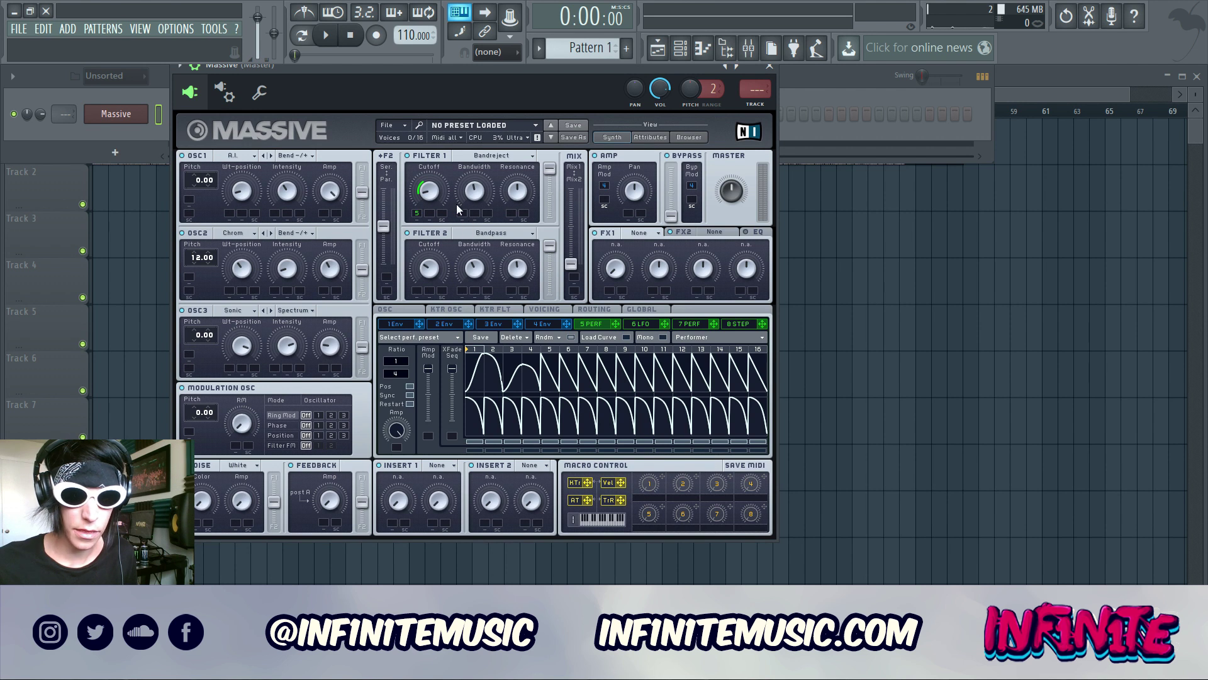
left_click_drag(616, 323, 466, 215)
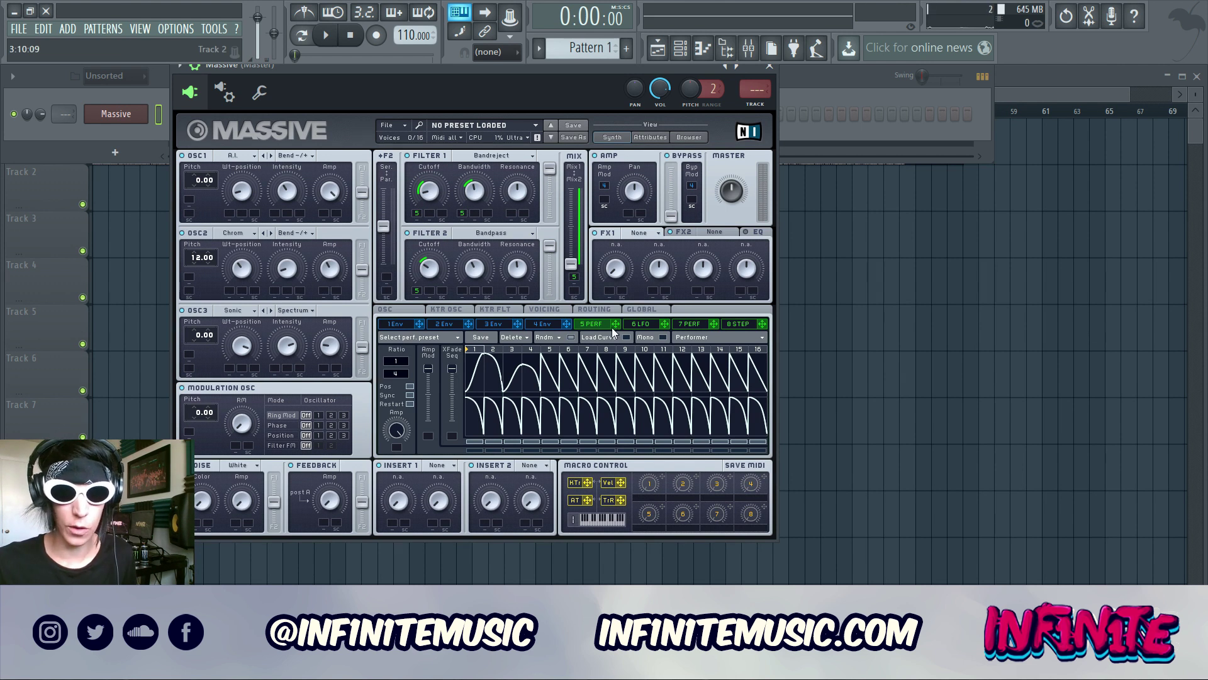
- Assign performer 5 to OSC1's wavetable position and intensity, giving both an upward modulation range
left_click_drag(230, 216, 230, 215)
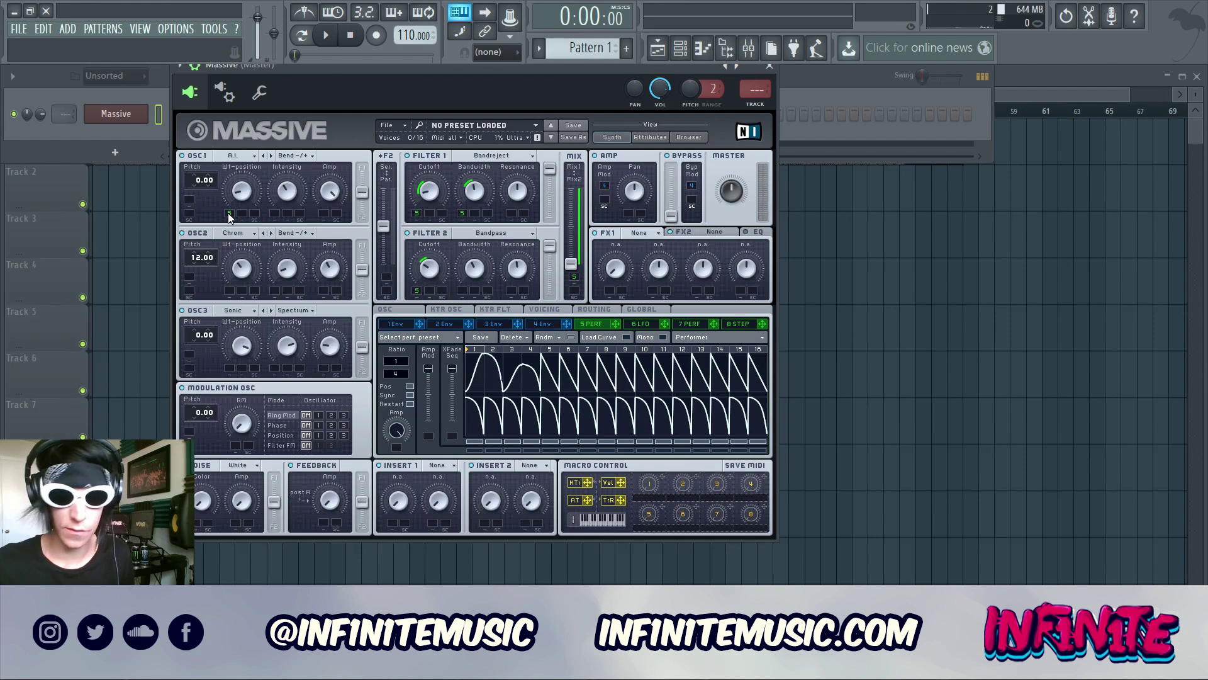
left_click_drag(230, 217, 230, 202)
mouse_move(615, 324)
left_mouse_down()
mouse_move(317, 240)
mouse_move(276, 212)
mouse_move(274, 226)
left_mouse_up()
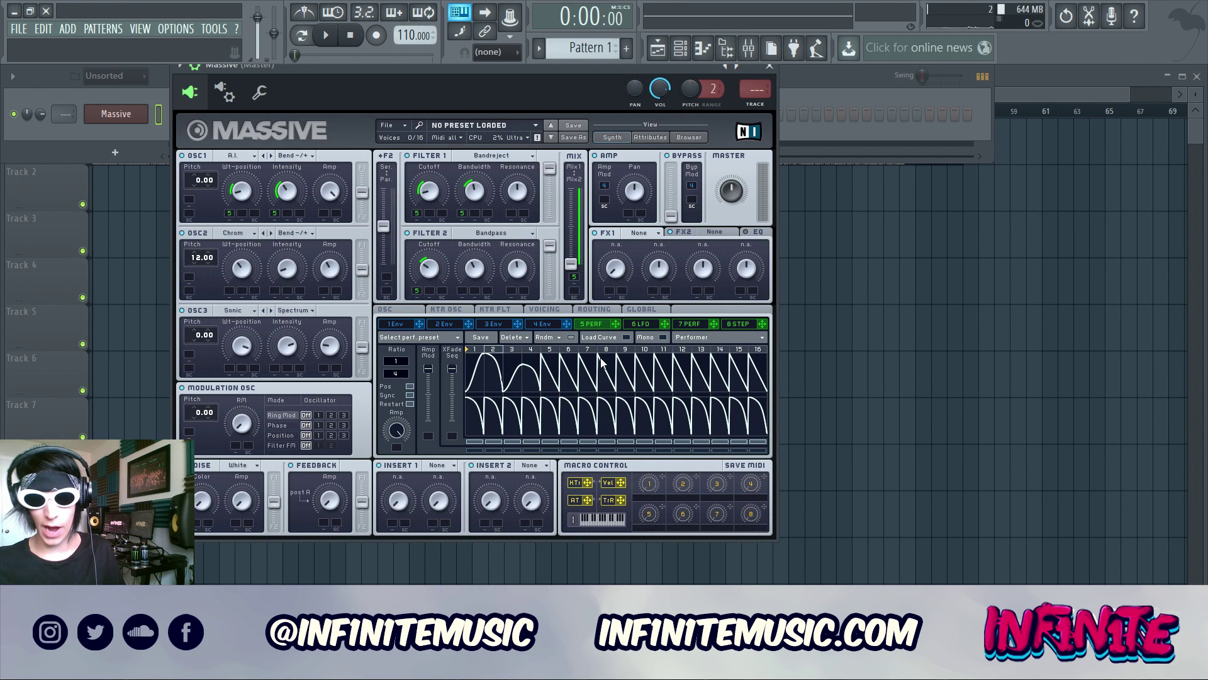
- Set the noise generator to Bright Noise with color about 0.89 and raise its amp slightly
left_click(238, 466)
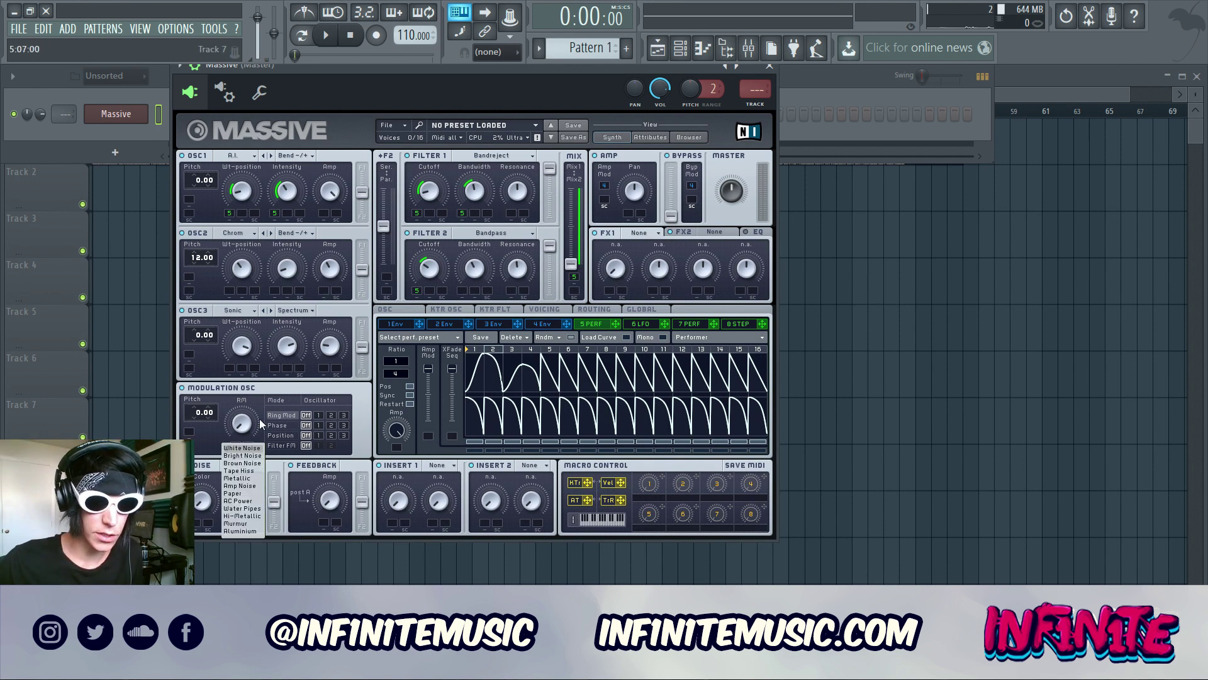
left_click(255, 455)
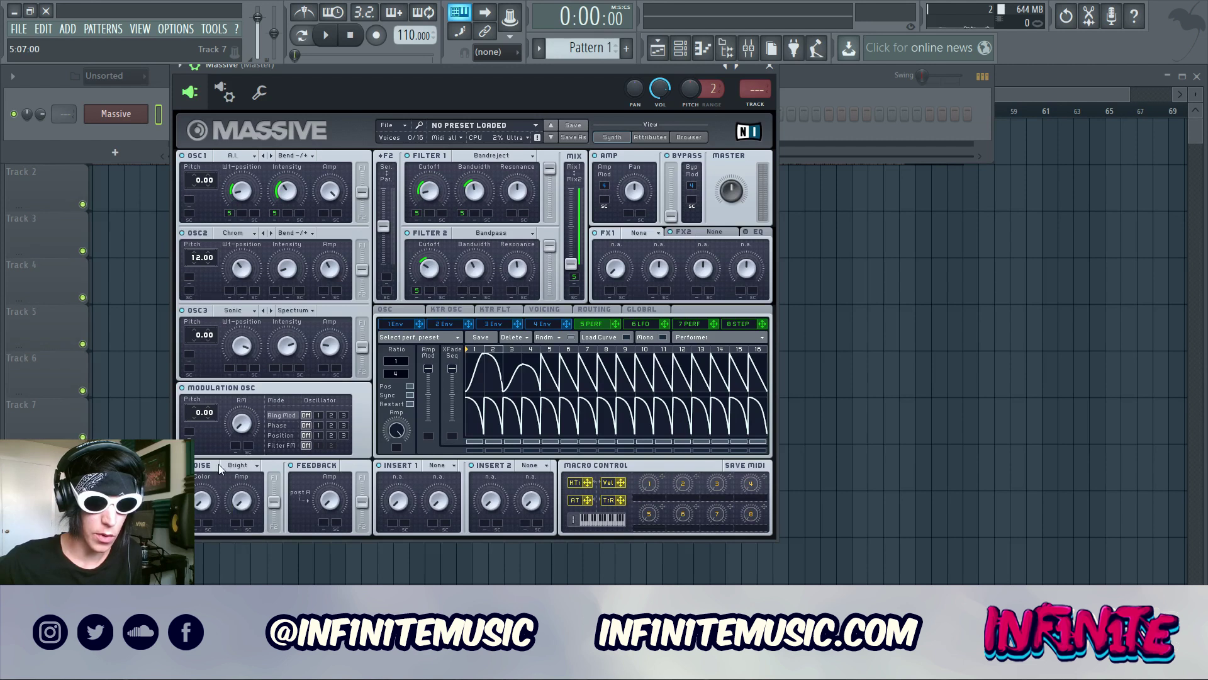
left_click_drag(196, 505, 222, 405)
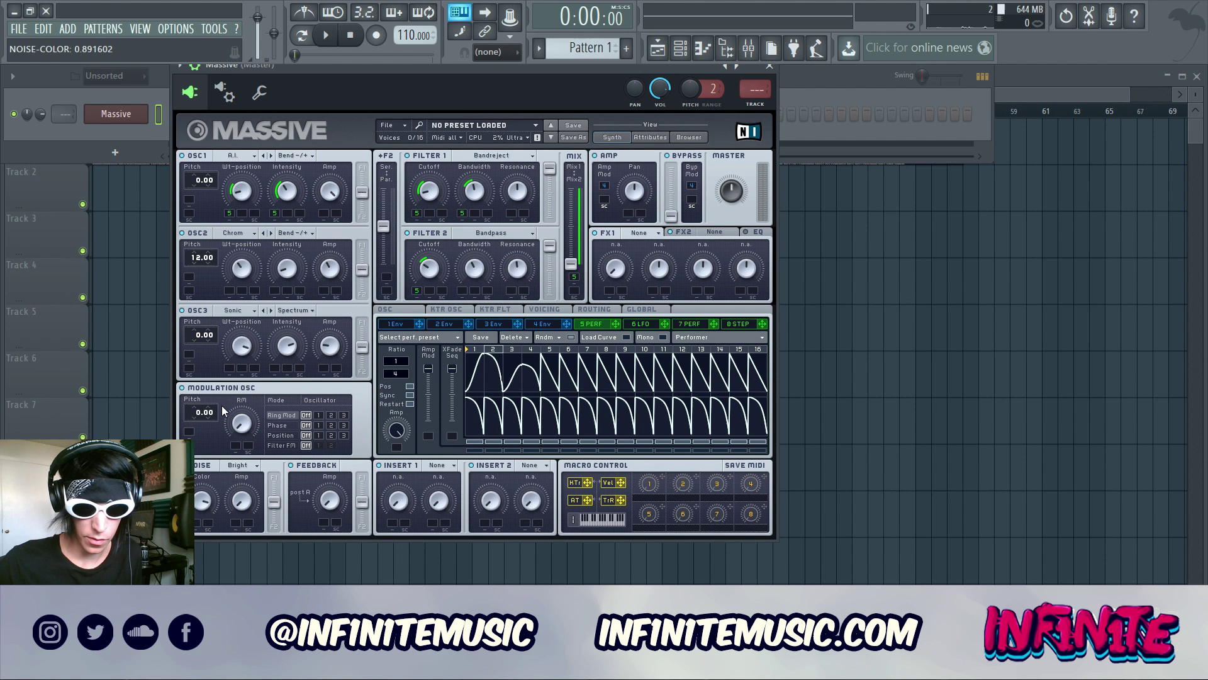
left_click_drag(246, 503, 248, 467)
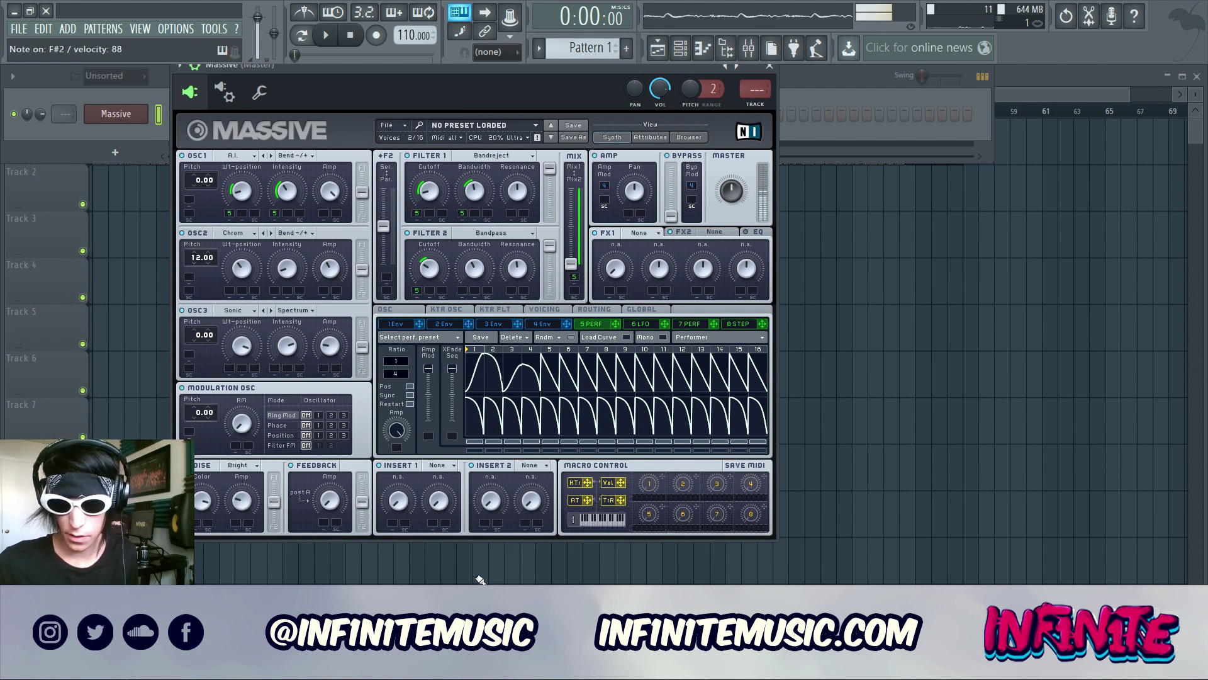
- Load the Sine Shaper into Insert 1 with its drive at 0.5
left_click(436, 465)
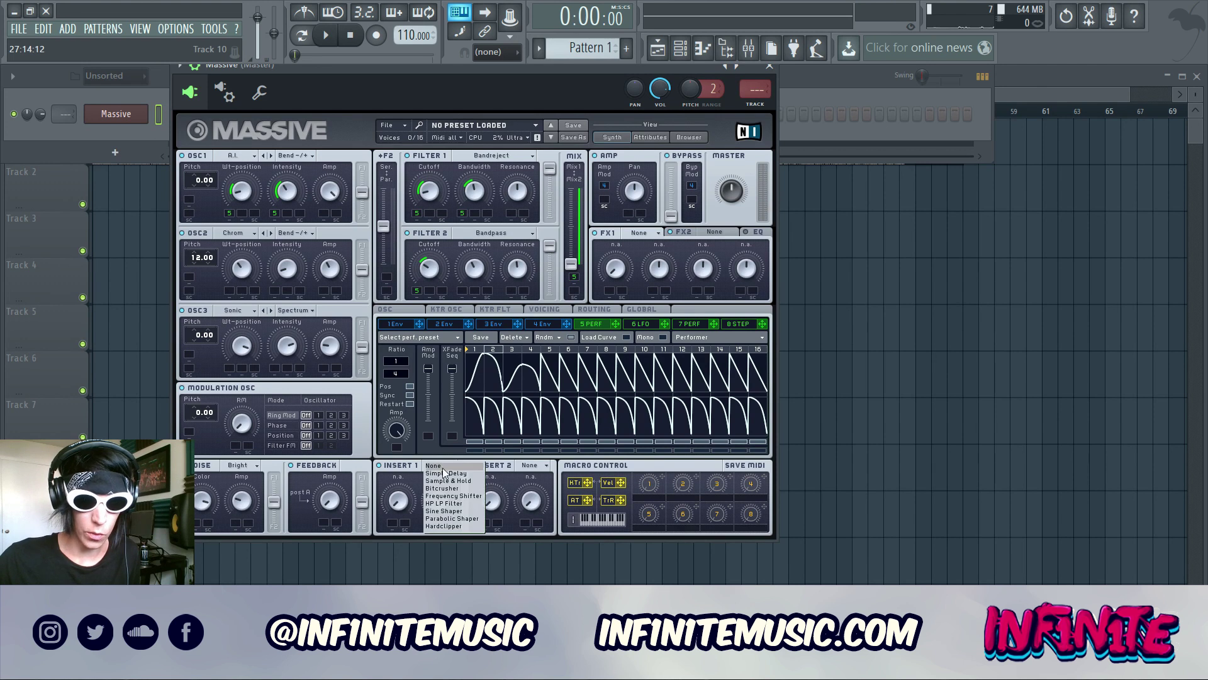
left_click(451, 511)
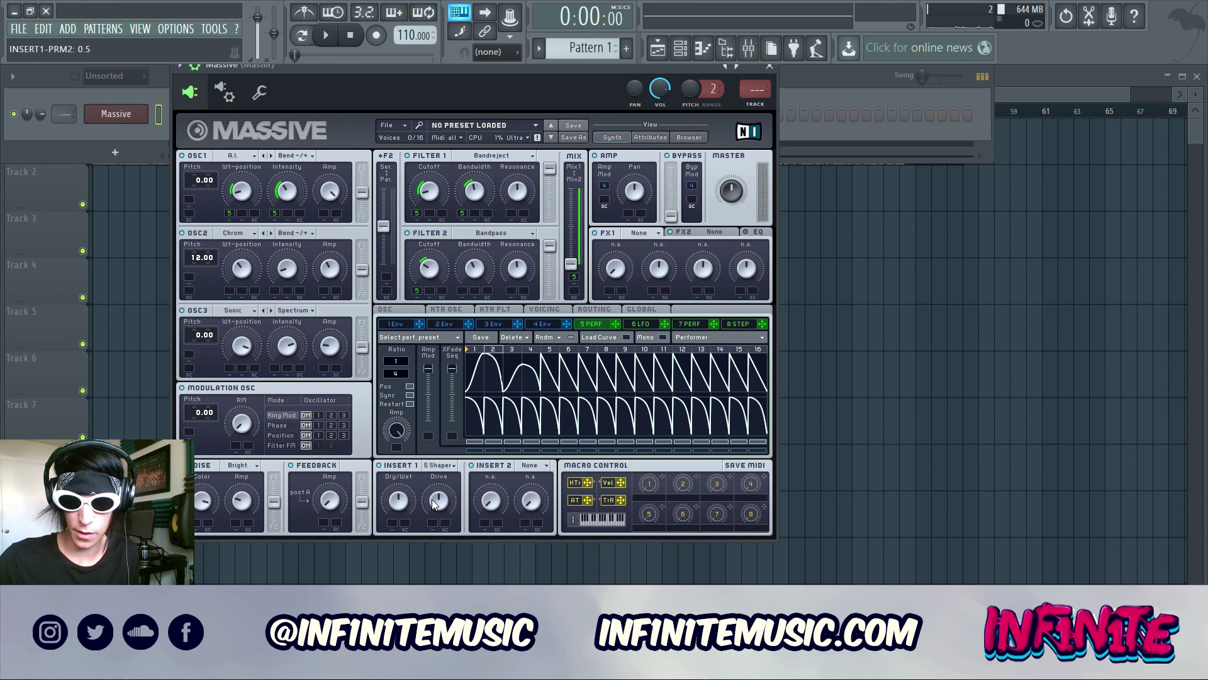
- Raise Insert 1's drive, and load the Parabolic Shaper into Insert 2 with its dry/wet about halfway and its drive about 0.5
left_click_drag(433, 496, 438, 457)
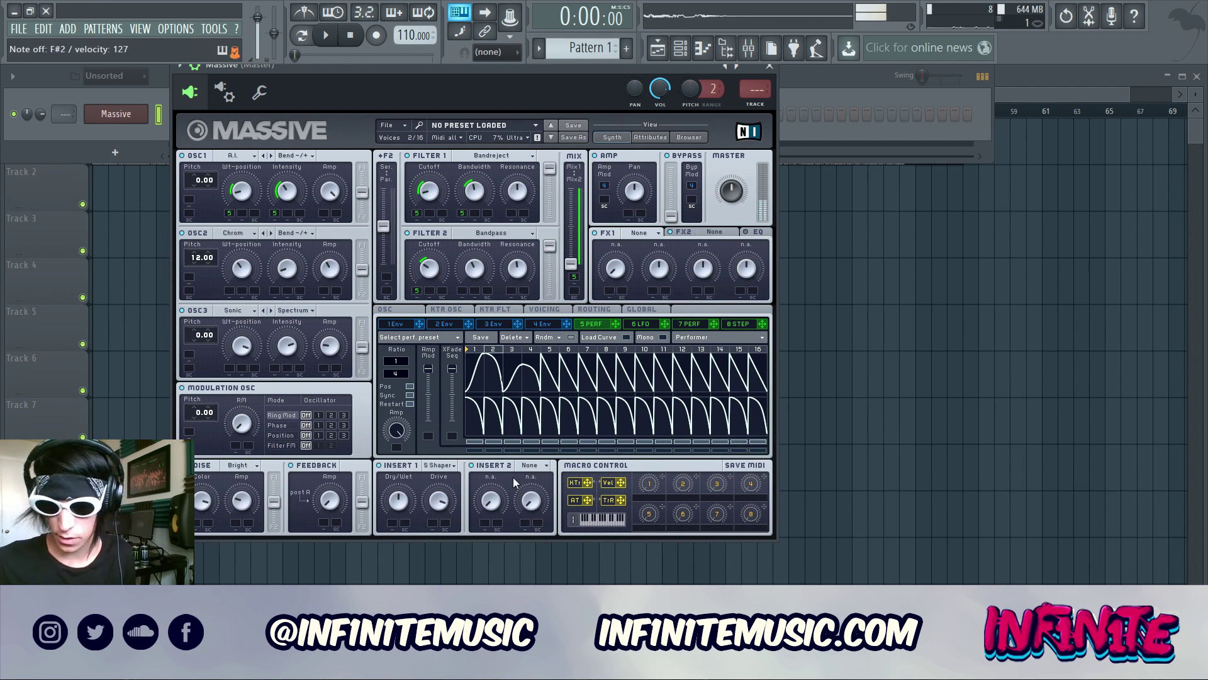
left_click(532, 465)
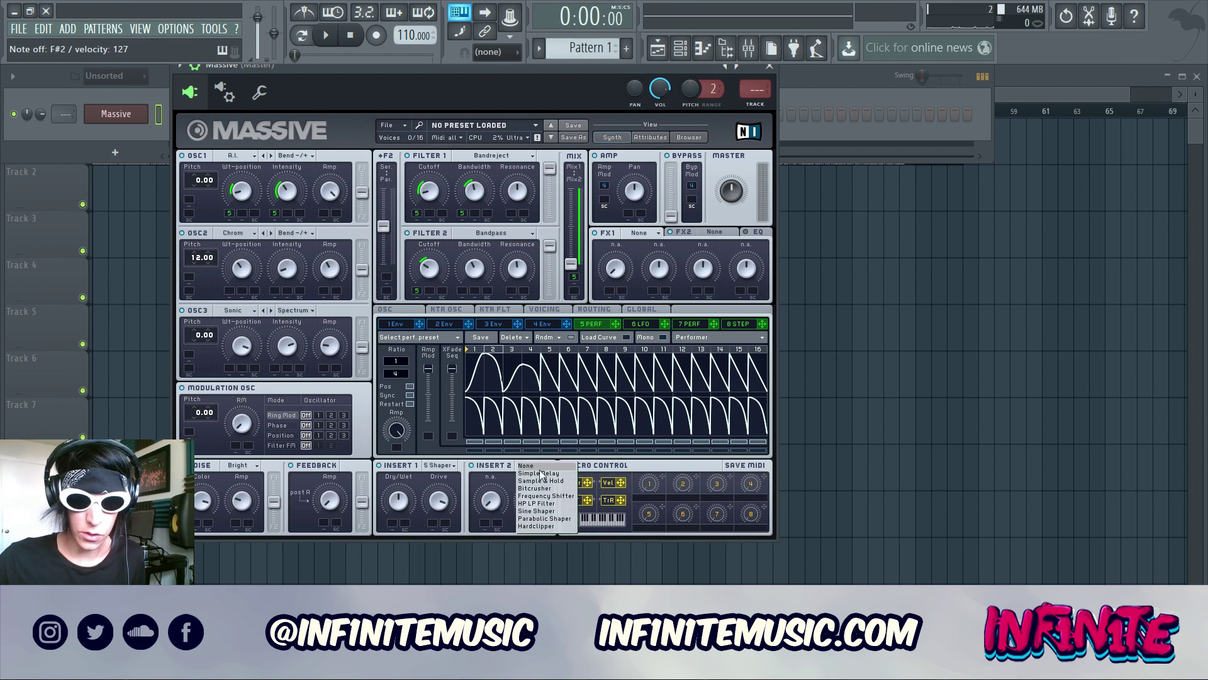
left_click(551, 518)
double_click(494, 504)
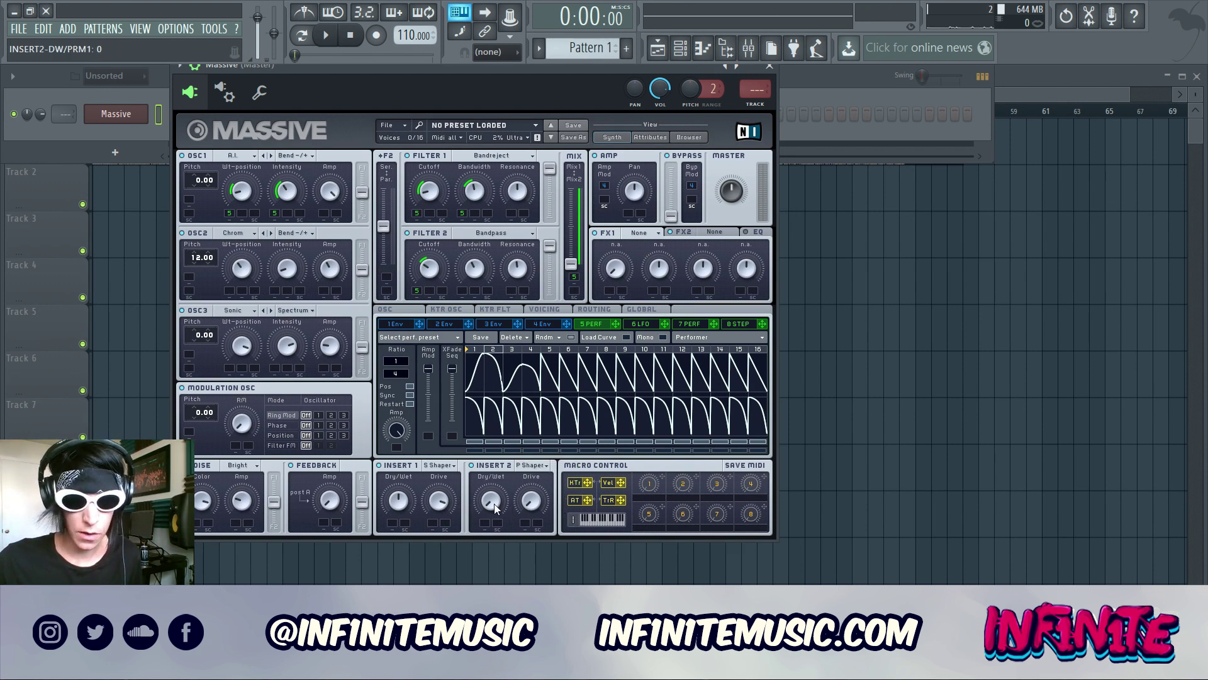
left_click(532, 503)
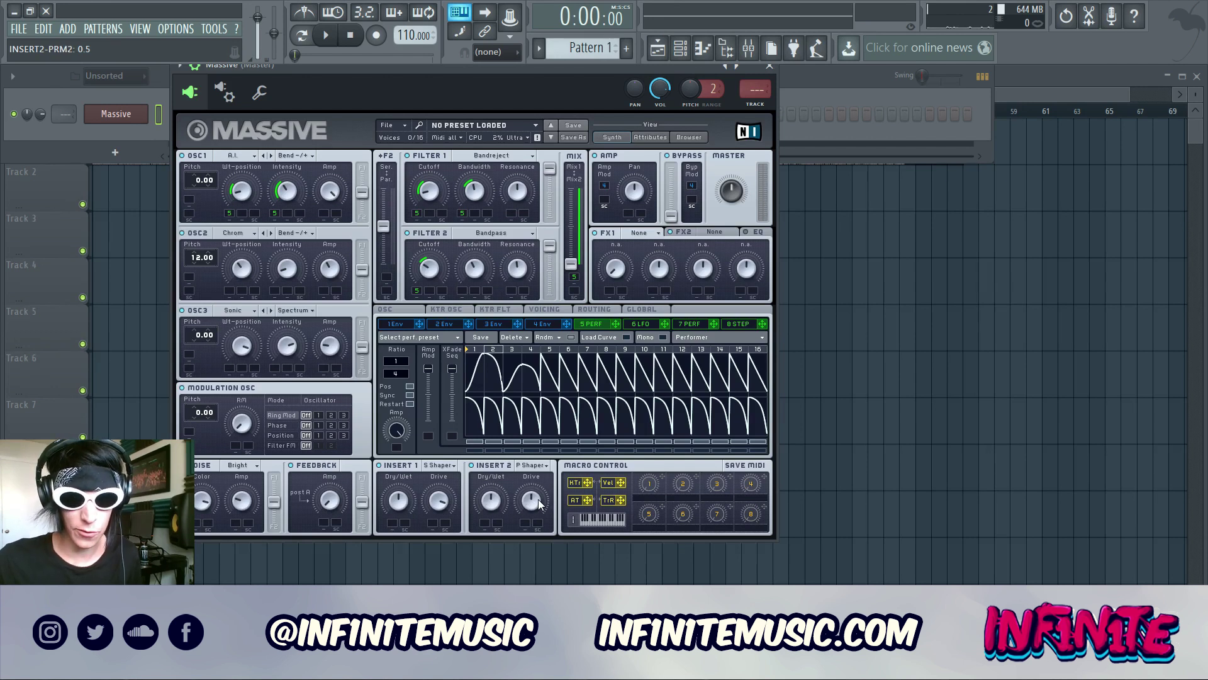
left_click_drag(539, 506, 539, 509)
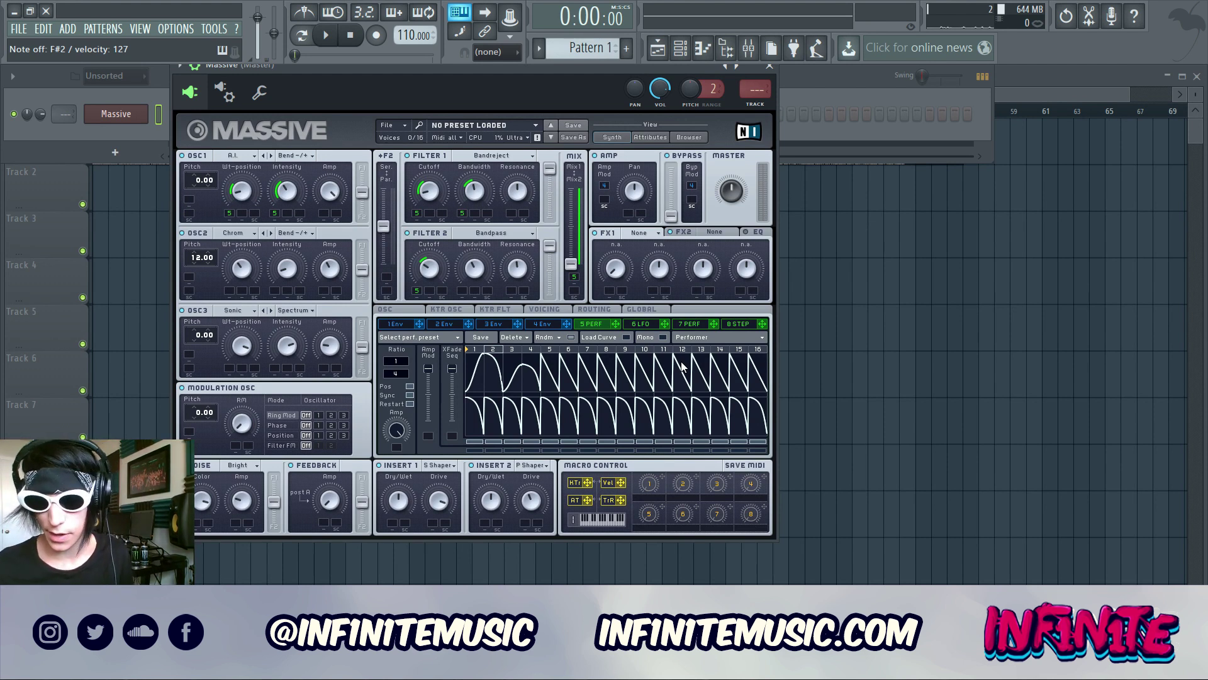
- Load the Classic Tube effect into FX1 with its dry/wet about halfway
left_click(648, 233)
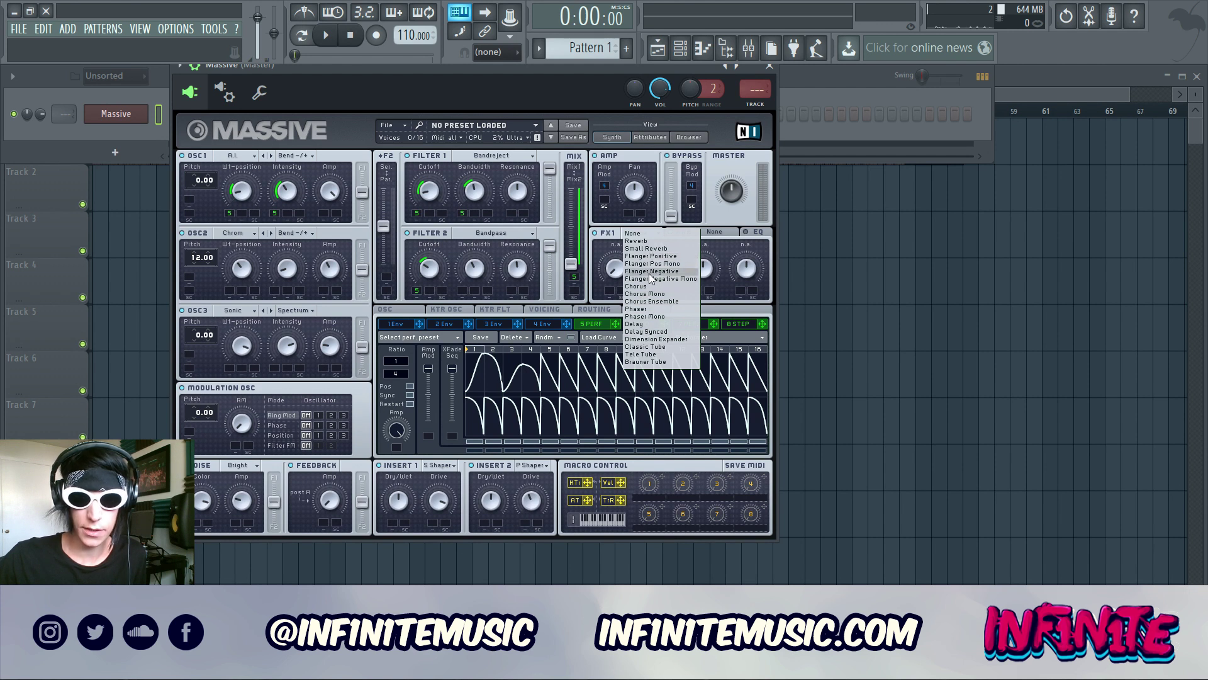
left_click(655, 347)
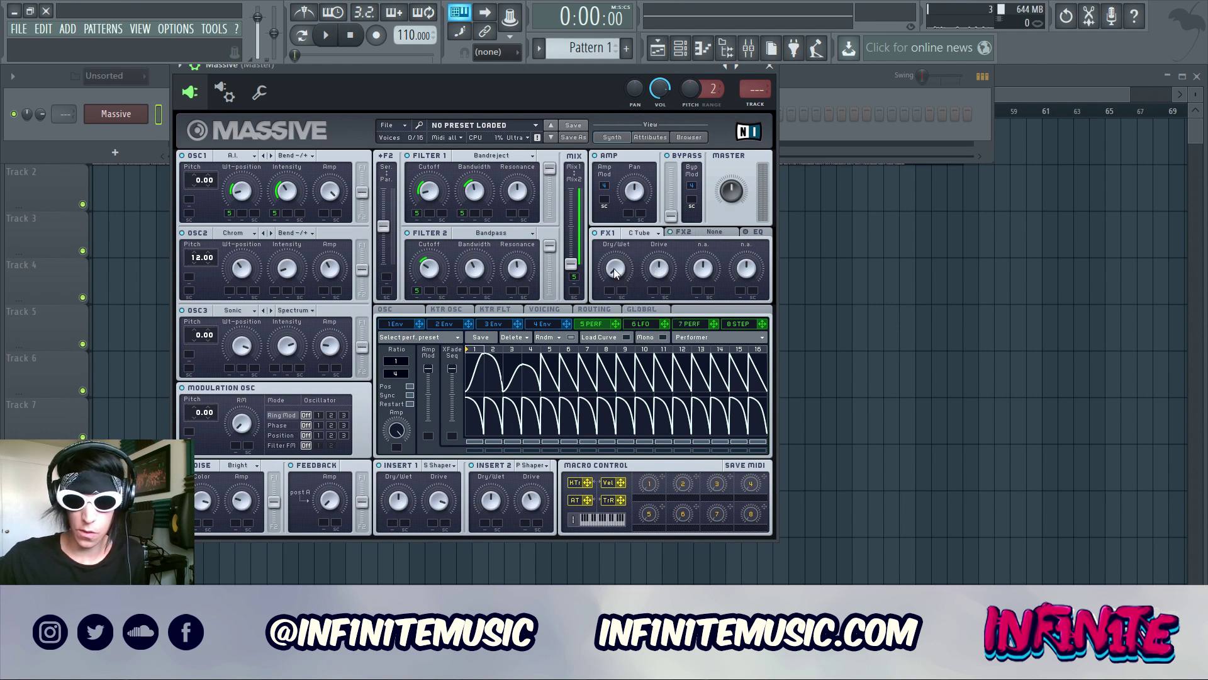
left_click(613, 268)
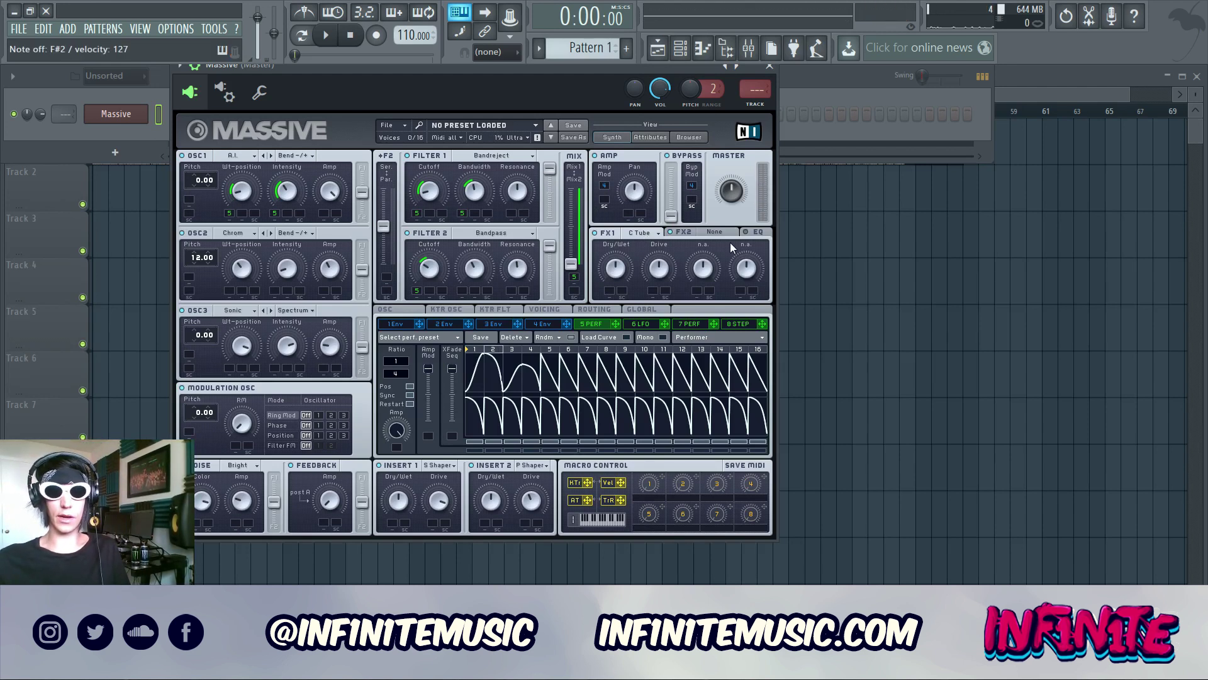
- Load the Dimension Expander into FX2 and keep its size near the minimum
left_click(714, 232)
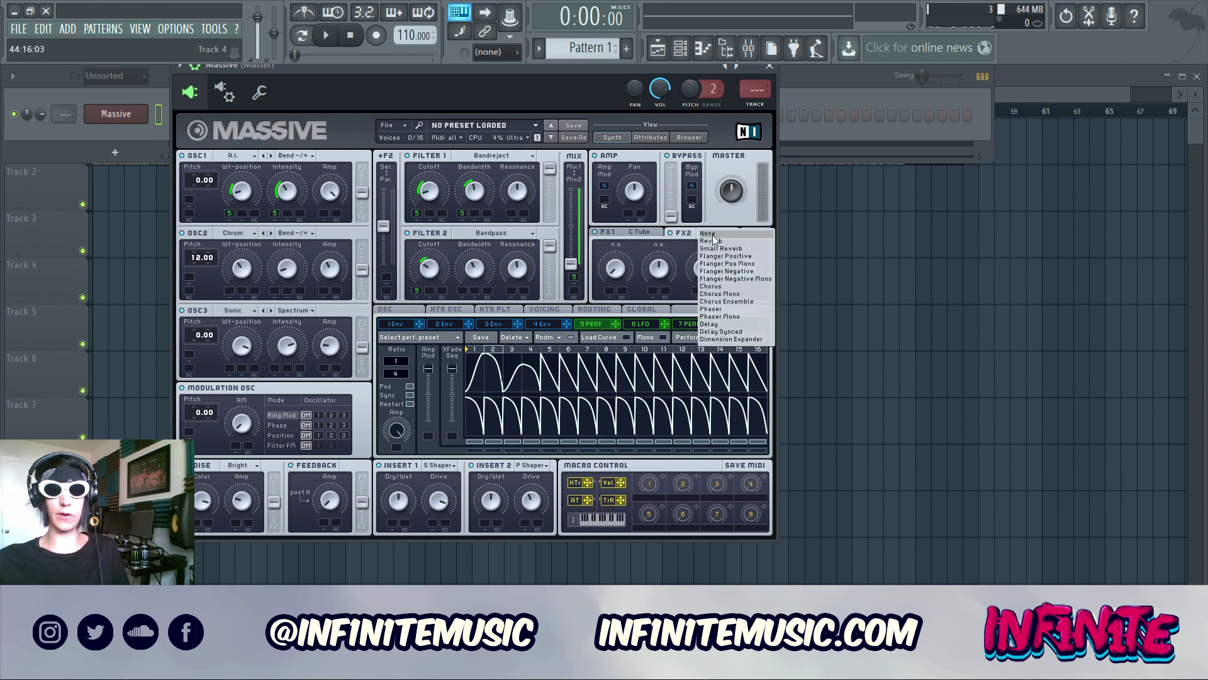
left_click(730, 339)
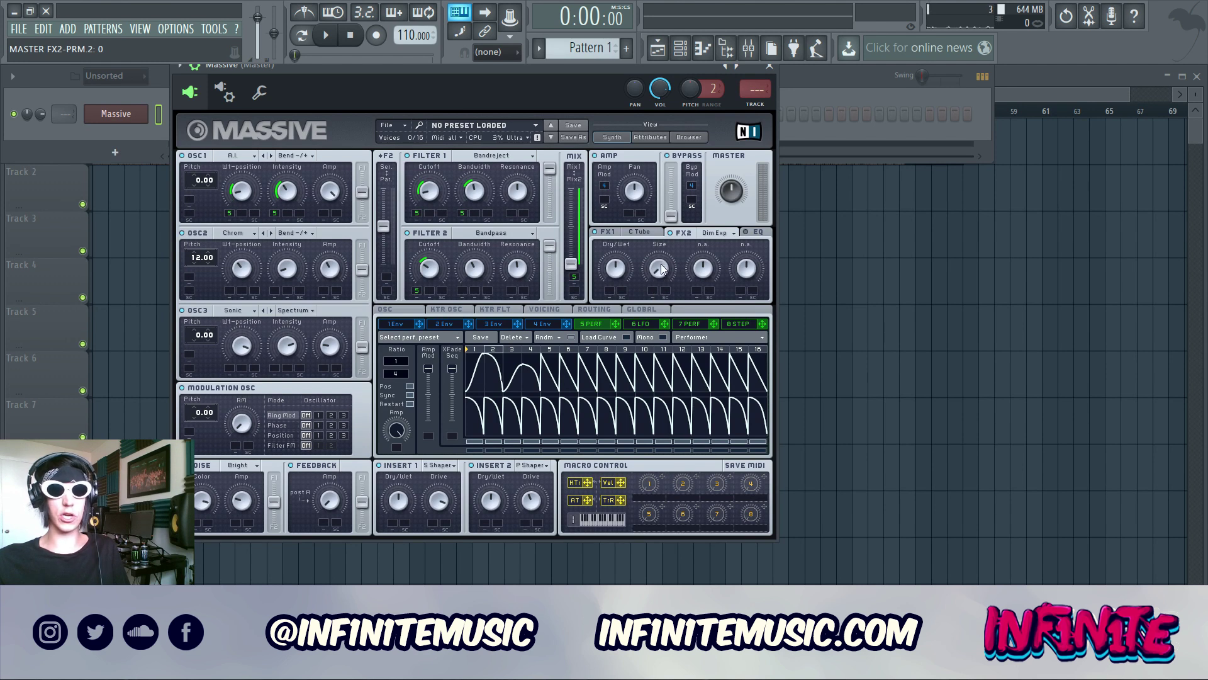
left_click_drag(660, 264, 661, 263)
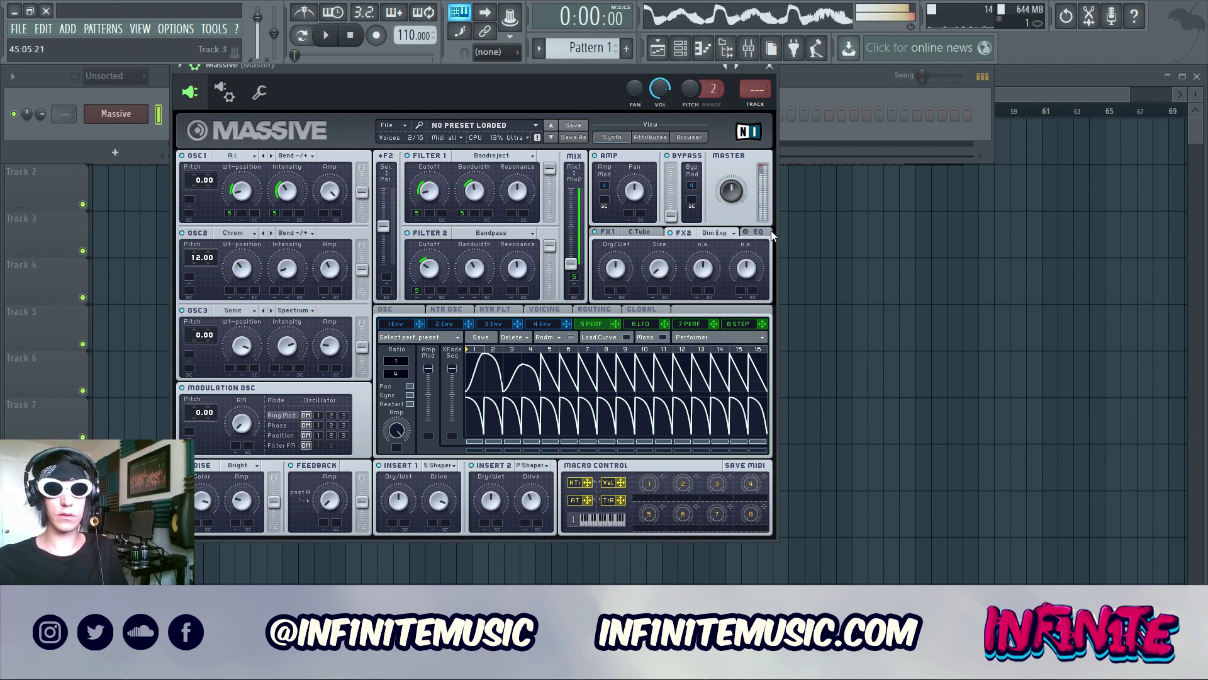
- Set the EQ's high shelf to about 0.56, low shelf 0.30 and boost 0.27, with performer 5 modulating its frequency and high shelf
left_click(755, 232)
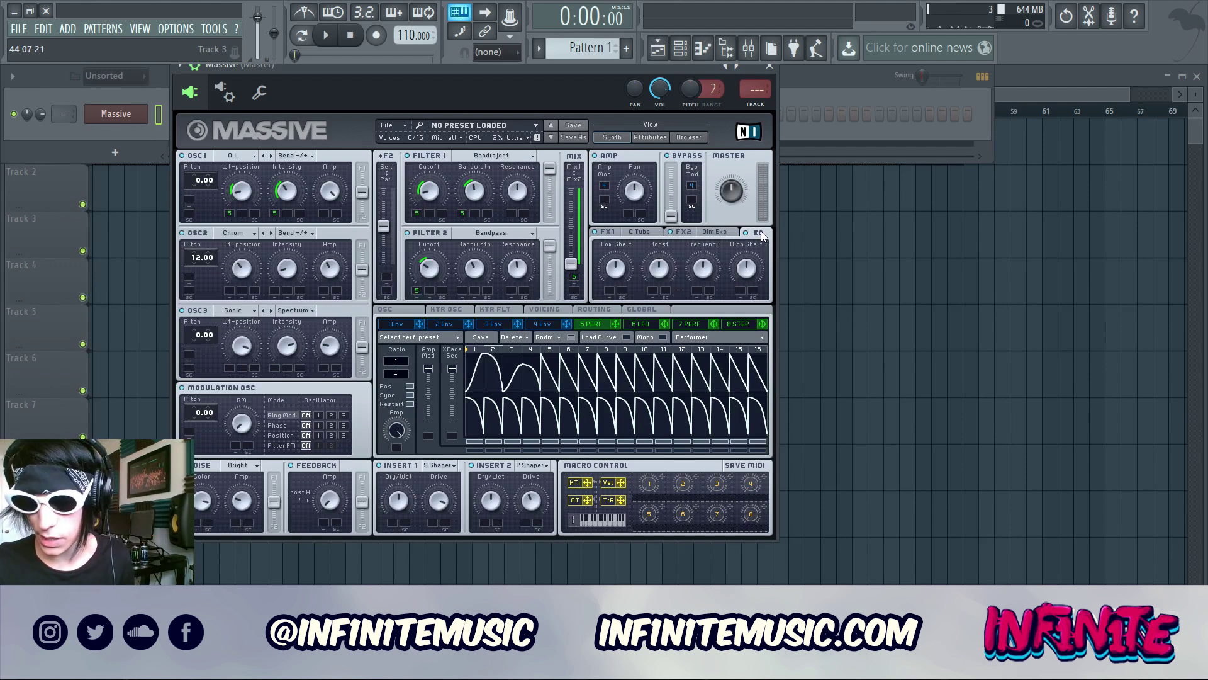
left_click_drag(756, 267, 755, 260)
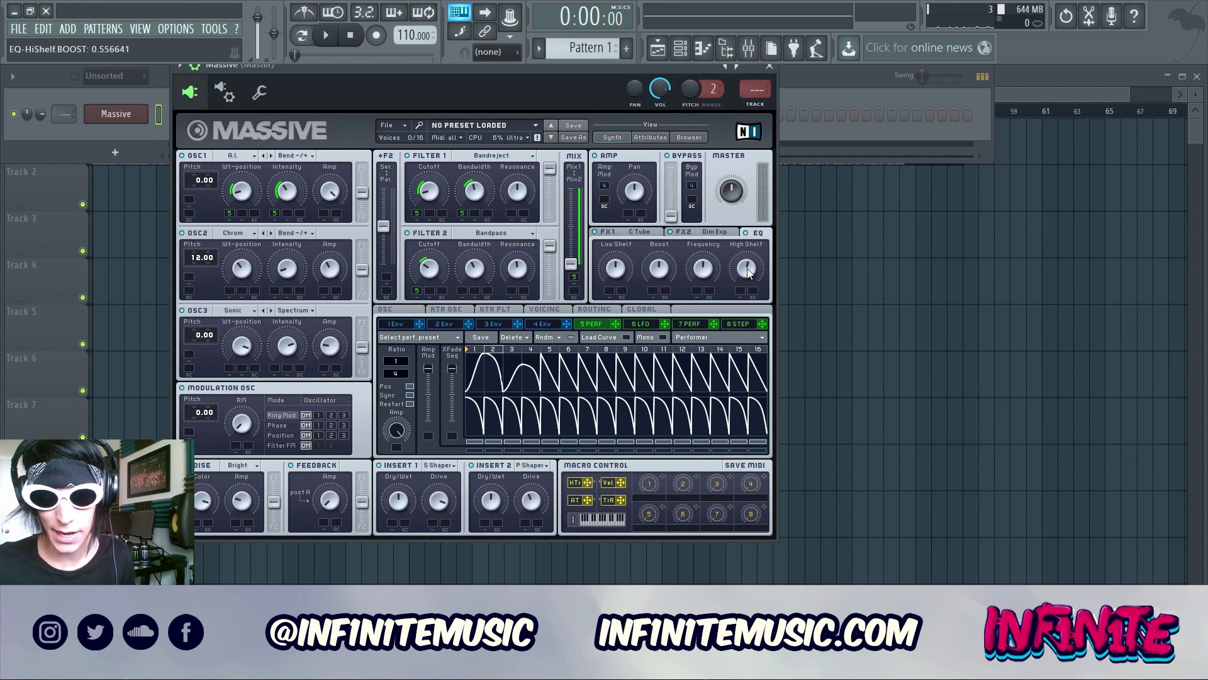
left_click_drag(615, 268, 619, 291)
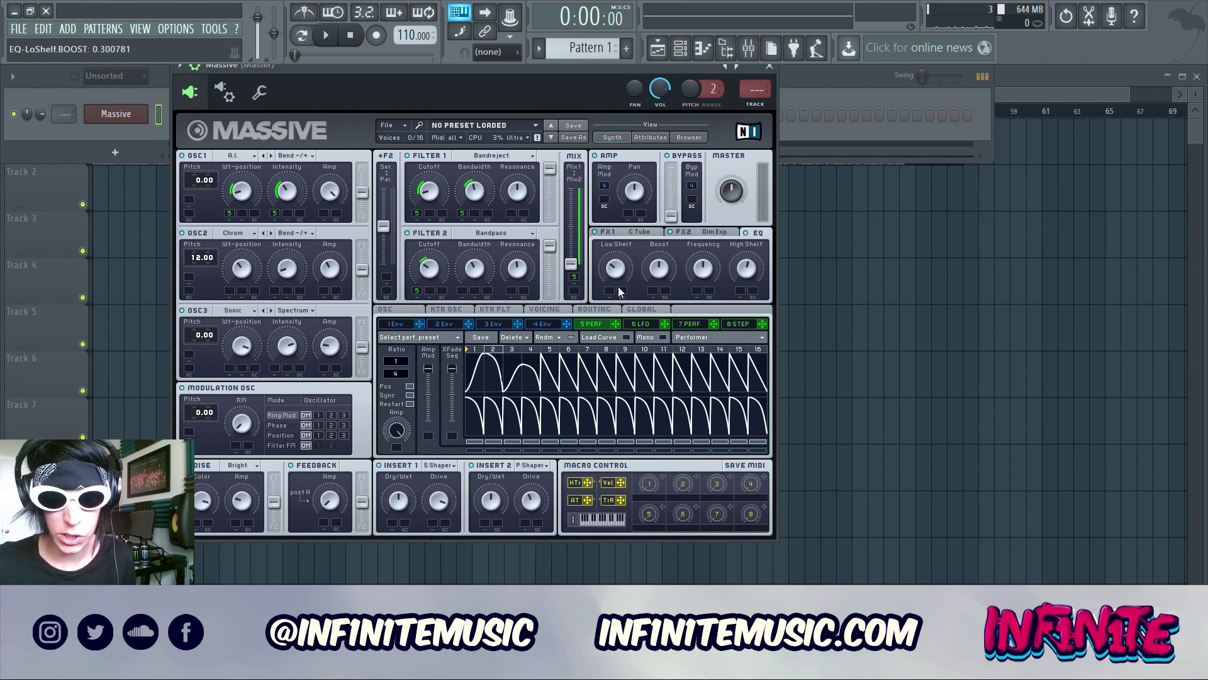
left_click_drag(663, 270, 664, 273)
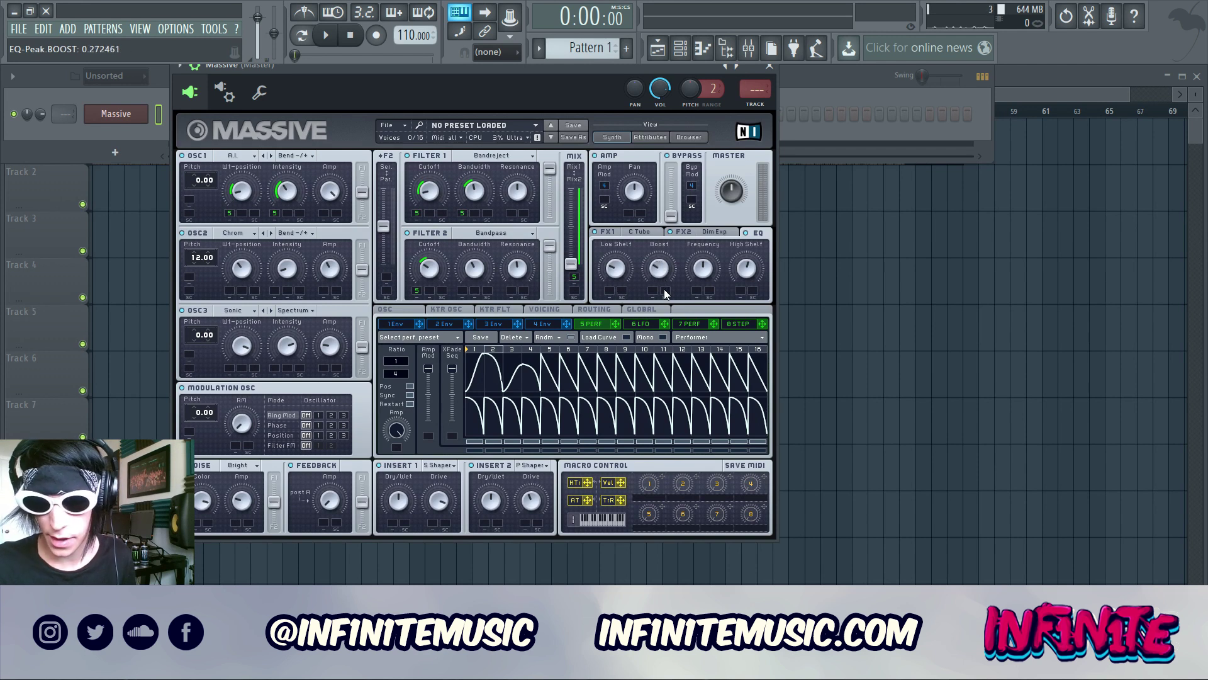
left_click(709, 267)
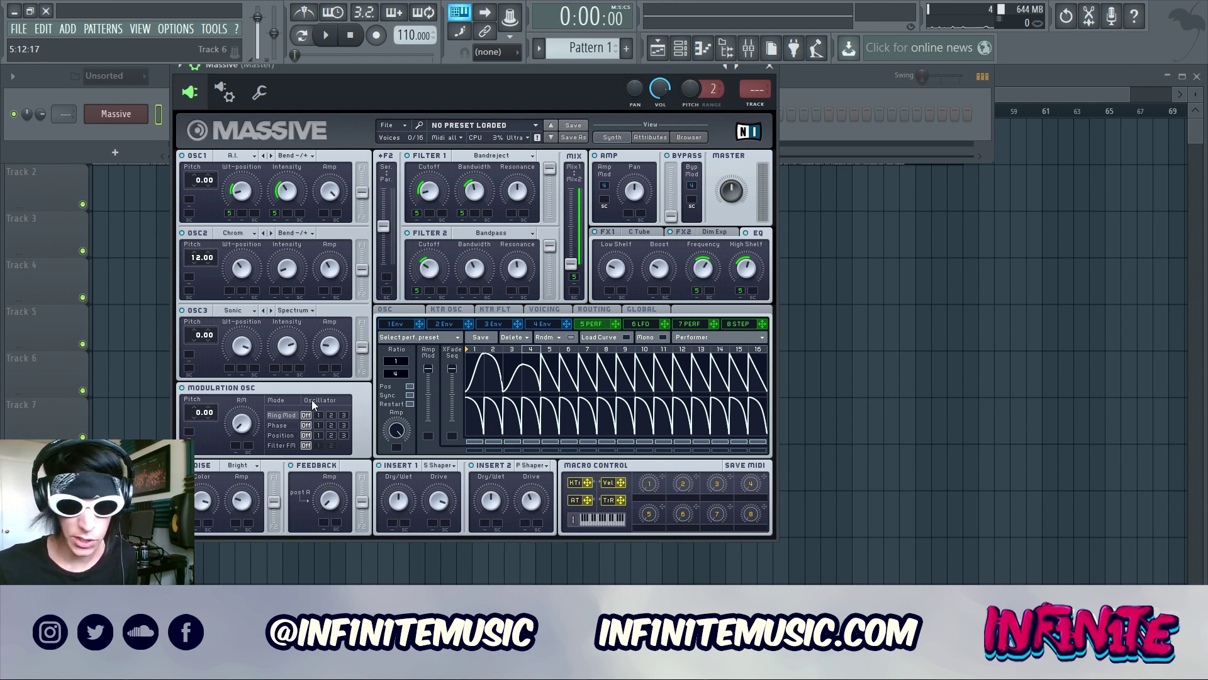
- Route the modulation oscillator's ring modulation and phase modulation to oscillator 1
left_click(313, 420)
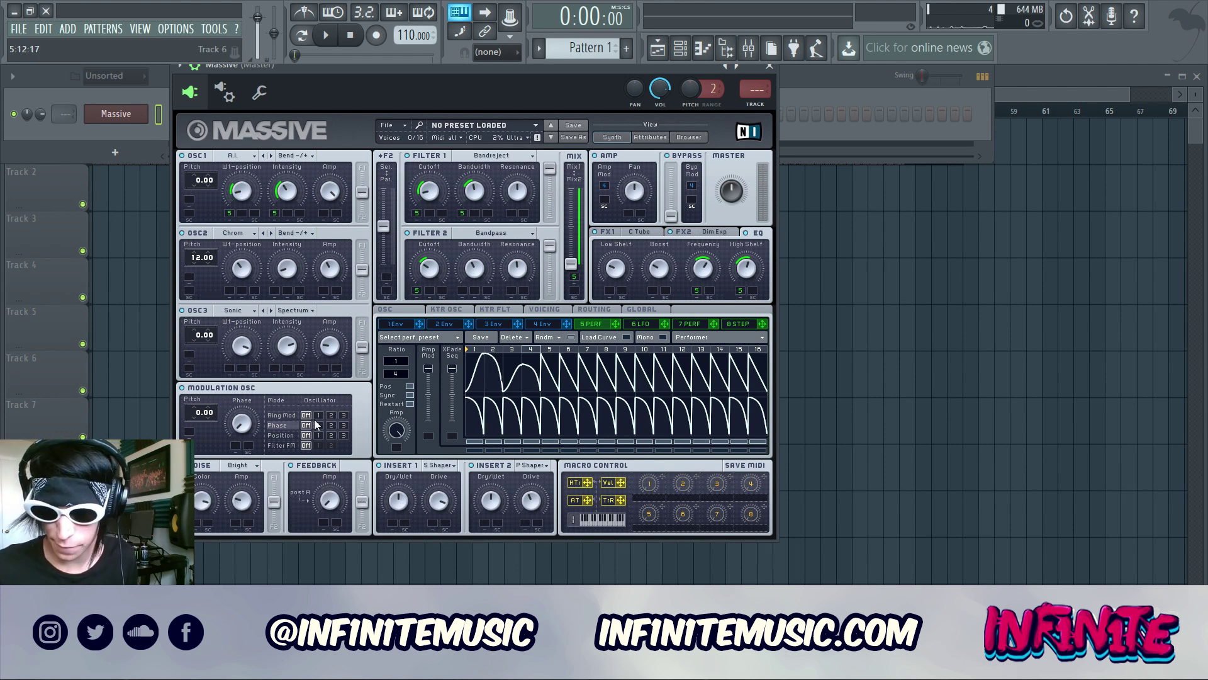
left_click(319, 415)
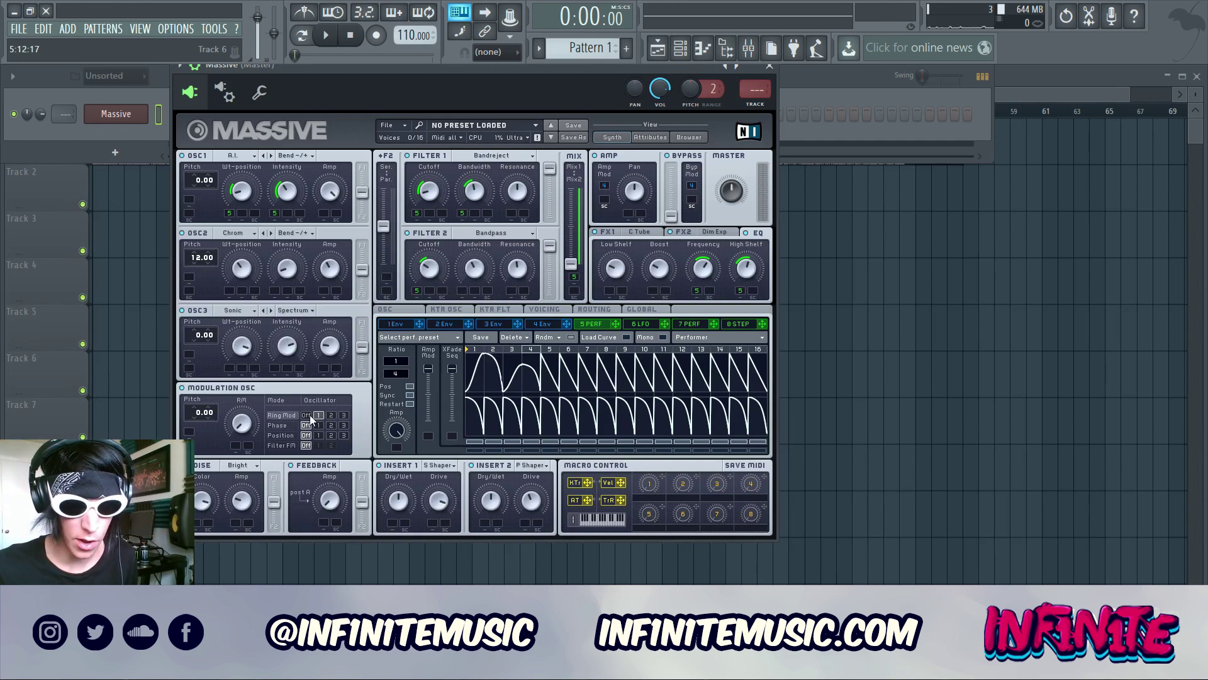
left_click(319, 424)
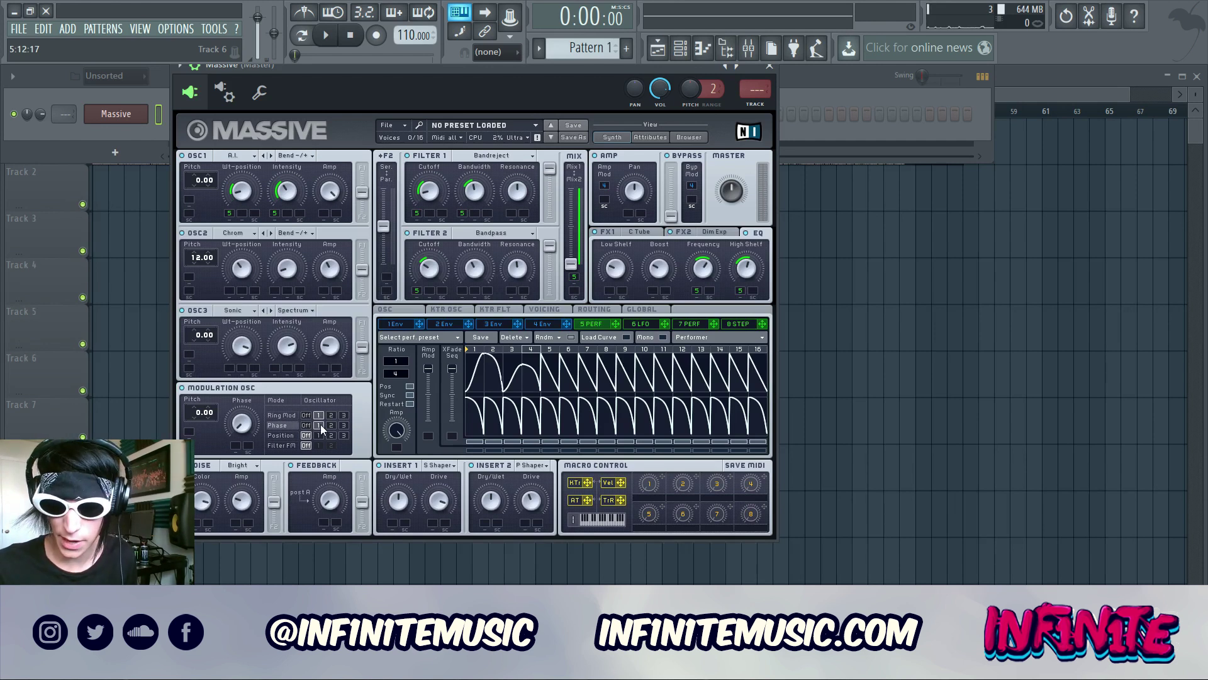
- Set the modulation oscillator's ring modulation amount to about 0.58 and its phase amount to about 0.24
left_click(293, 416)
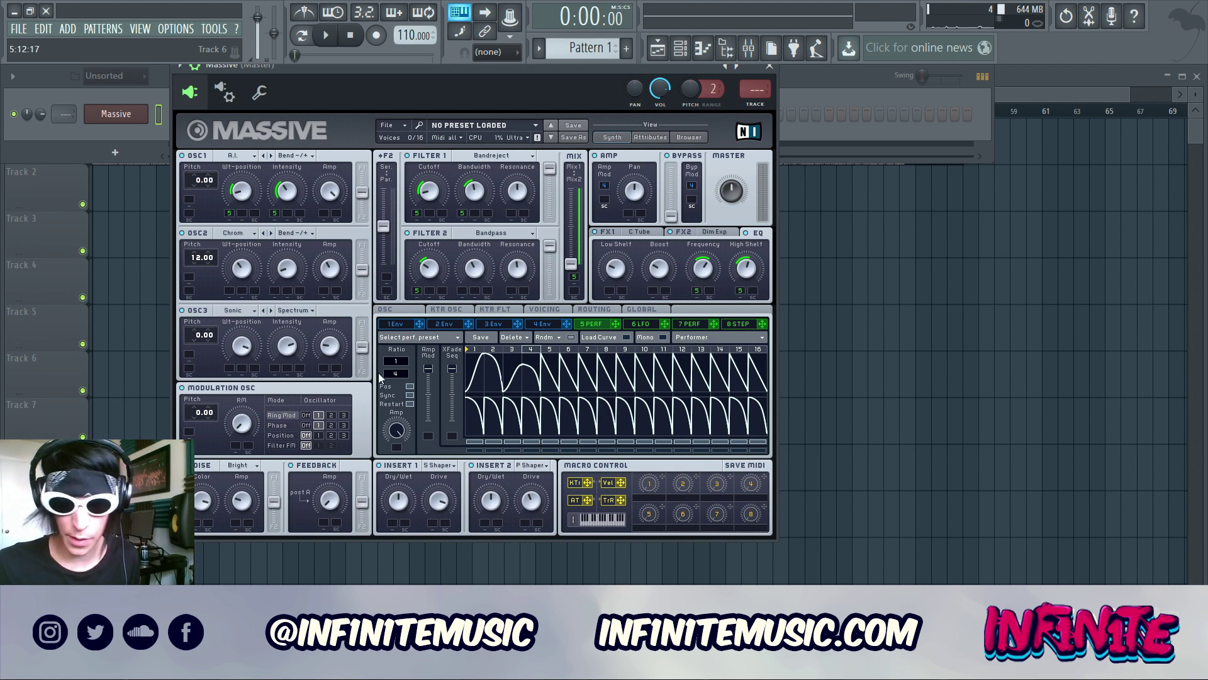
left_click_drag(244, 423, 247, 369)
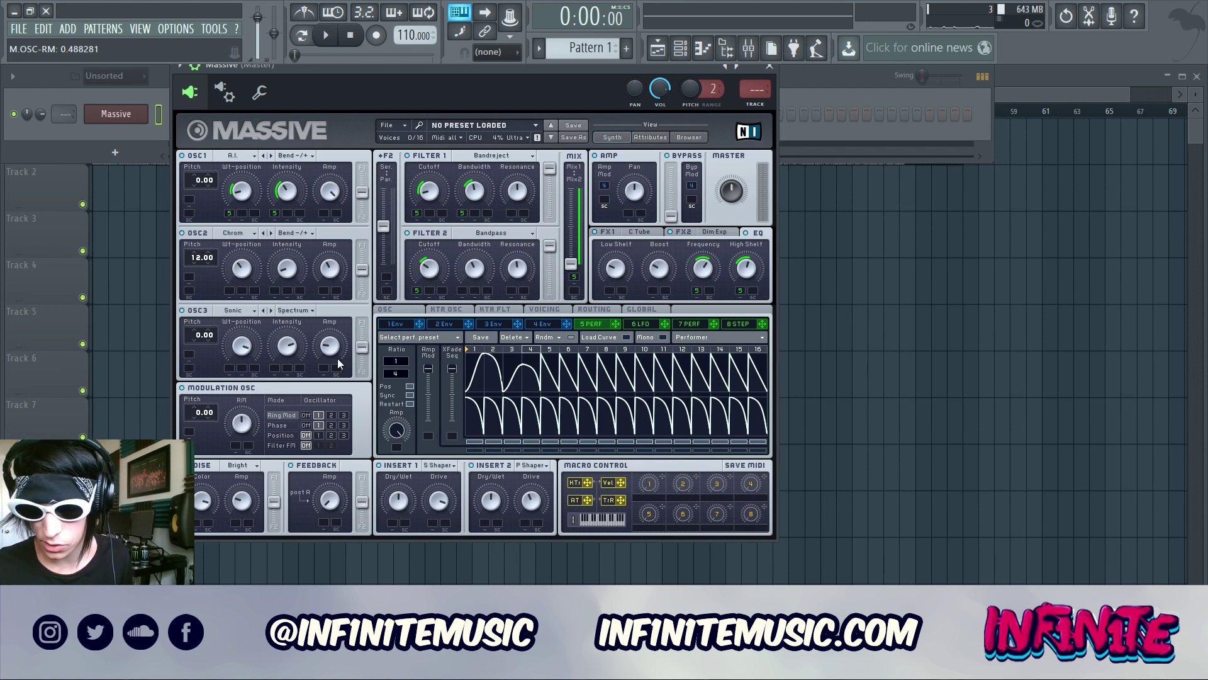
left_click_drag(249, 424, 249, 408)
left_click(275, 425)
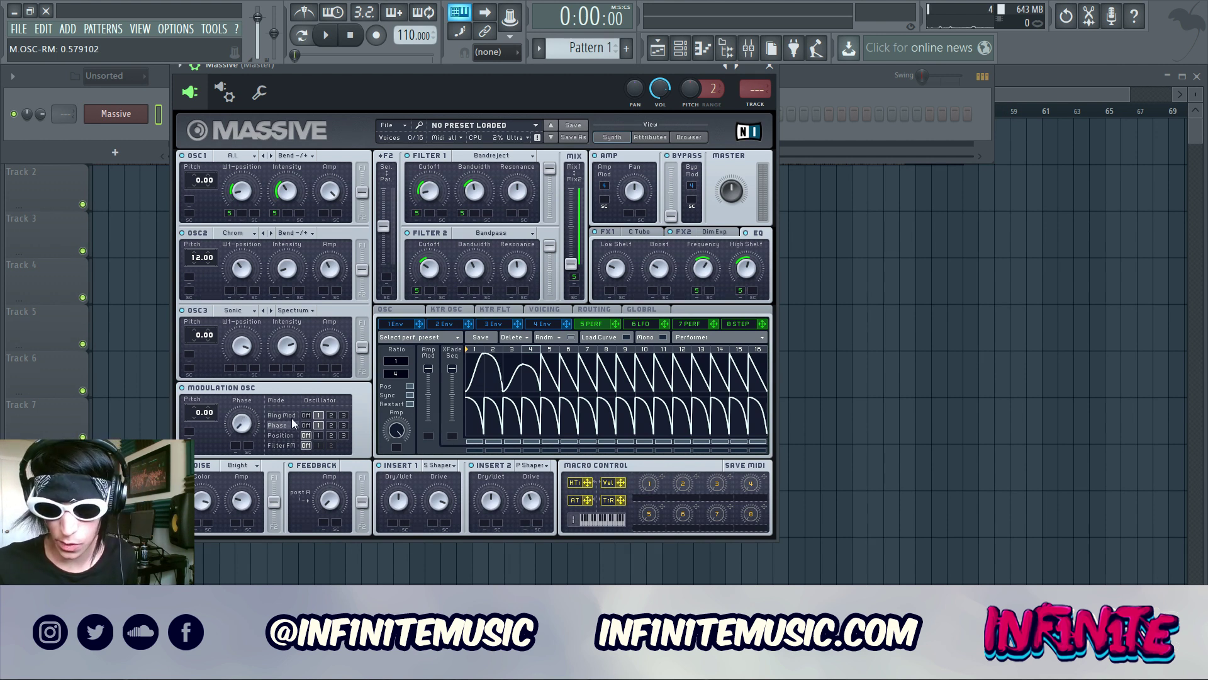
left_click_drag(250, 437, 250, 397)
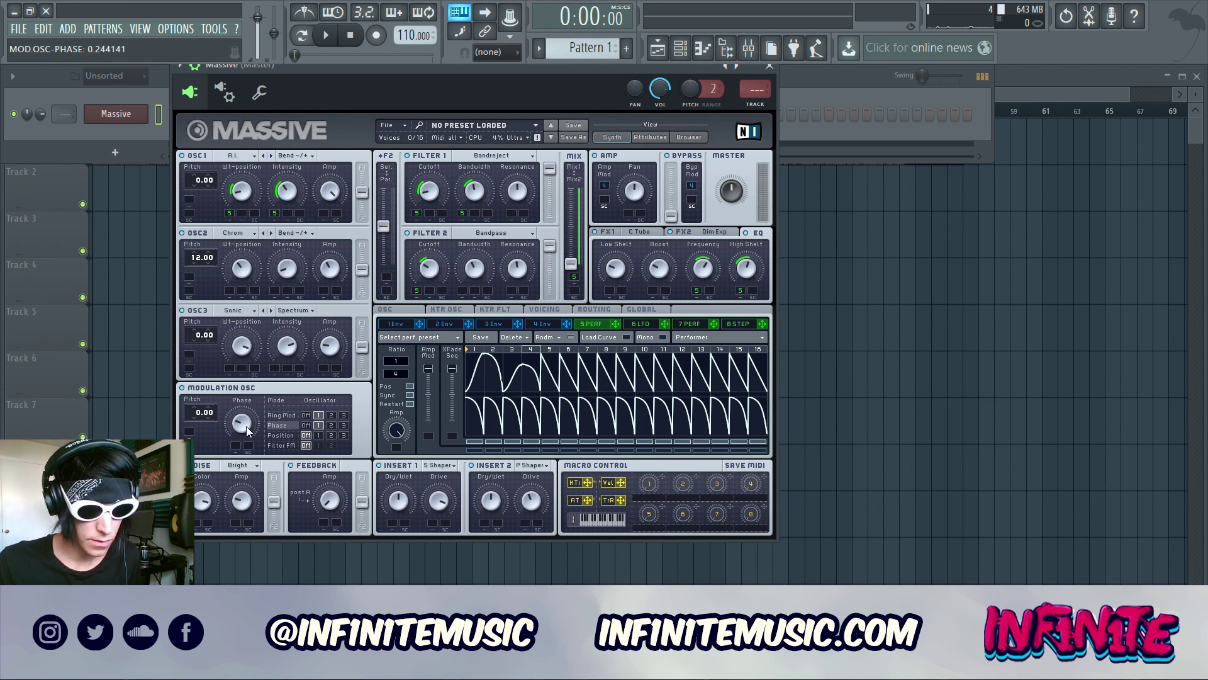
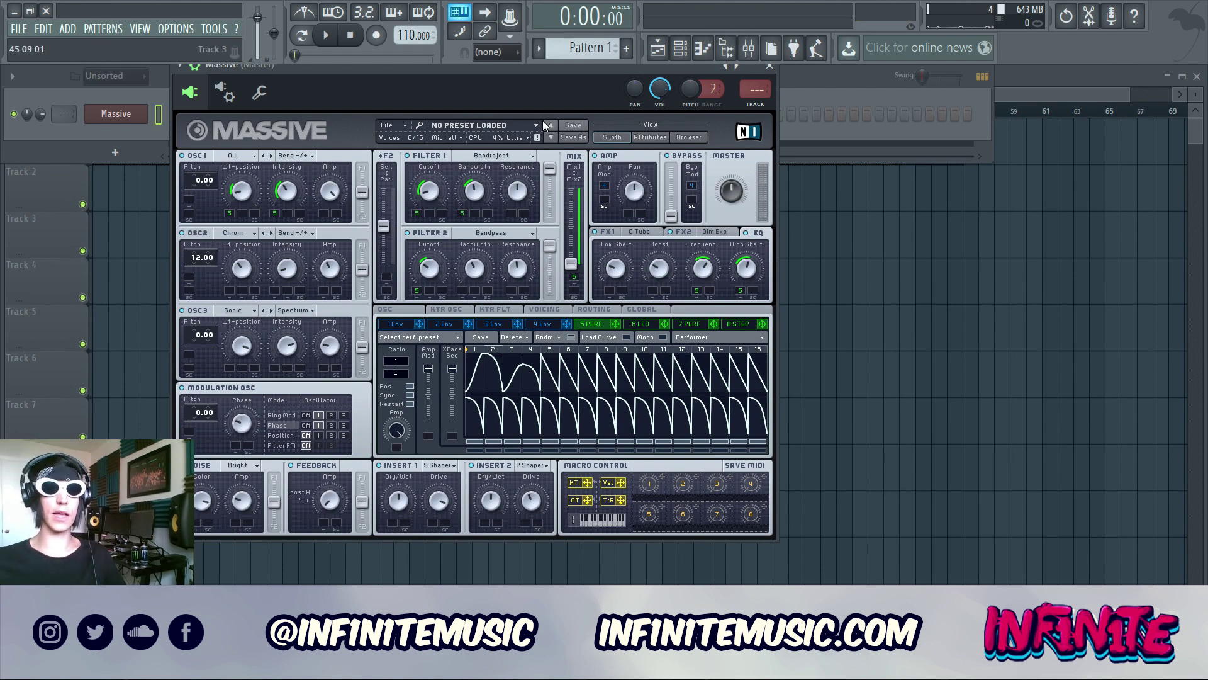
- Change modulation source 6 from an LFO to a Performer, synced at a 1/4 ratio with its amp mod level at 1
left_click(640, 326)
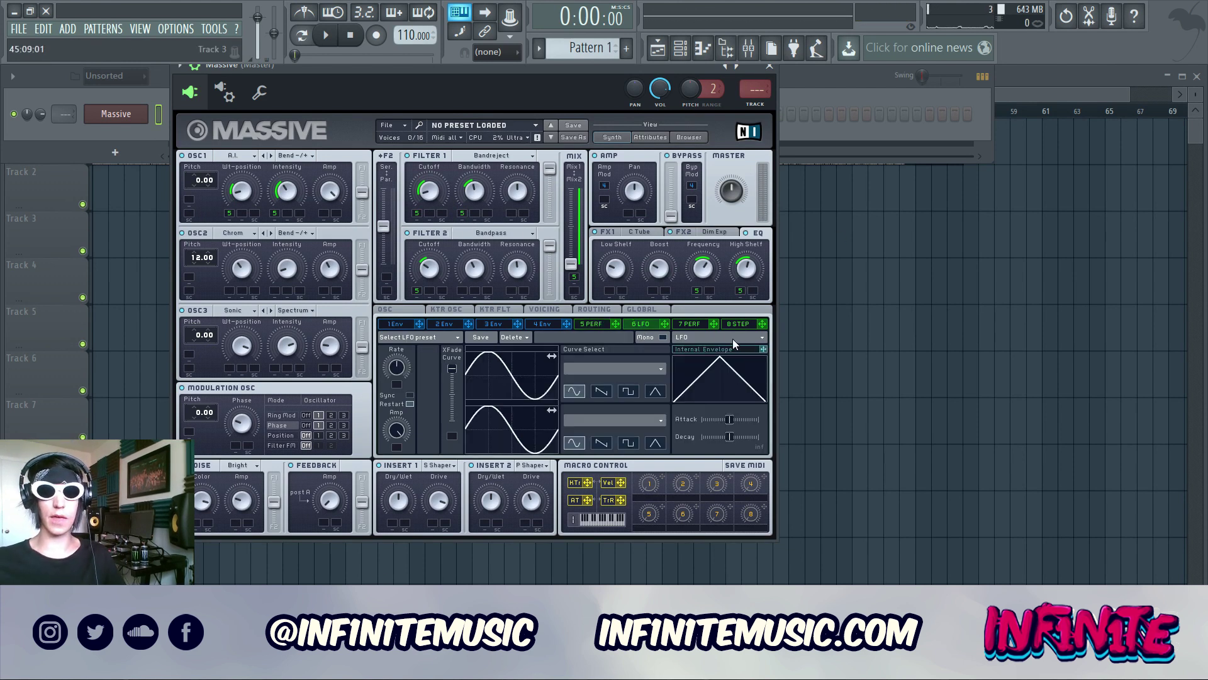
left_click(715, 334)
left_click(693, 340)
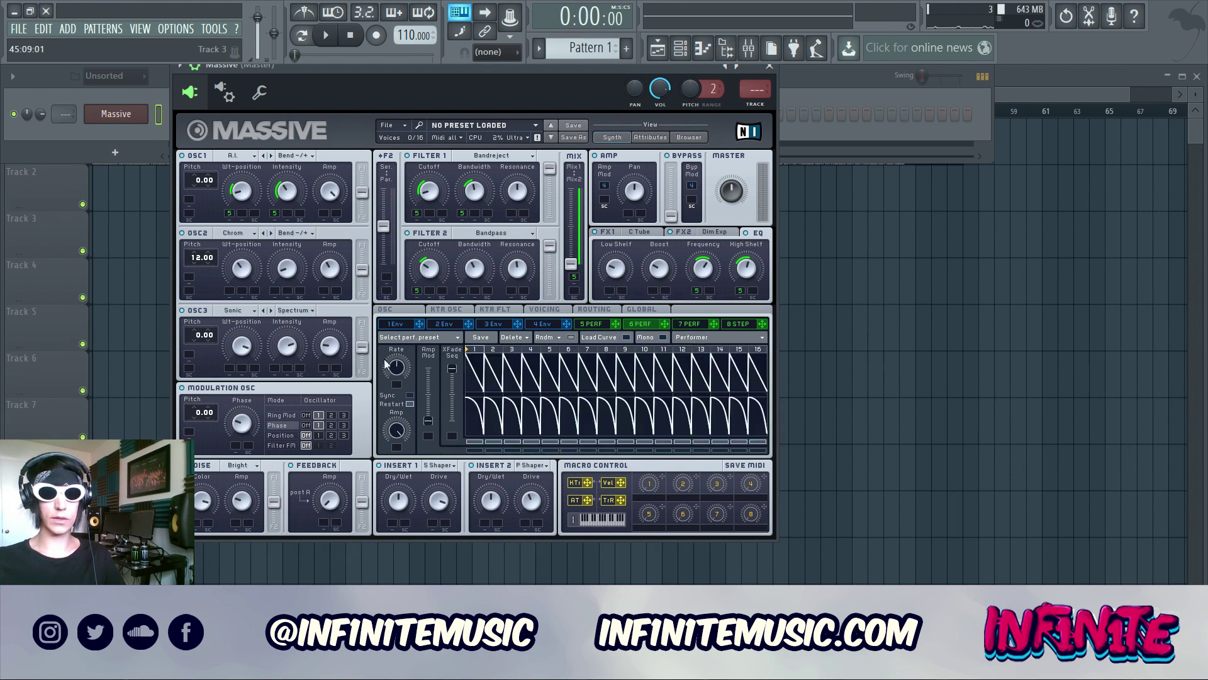
left_click(410, 396)
left_click_drag(403, 360, 402, 372)
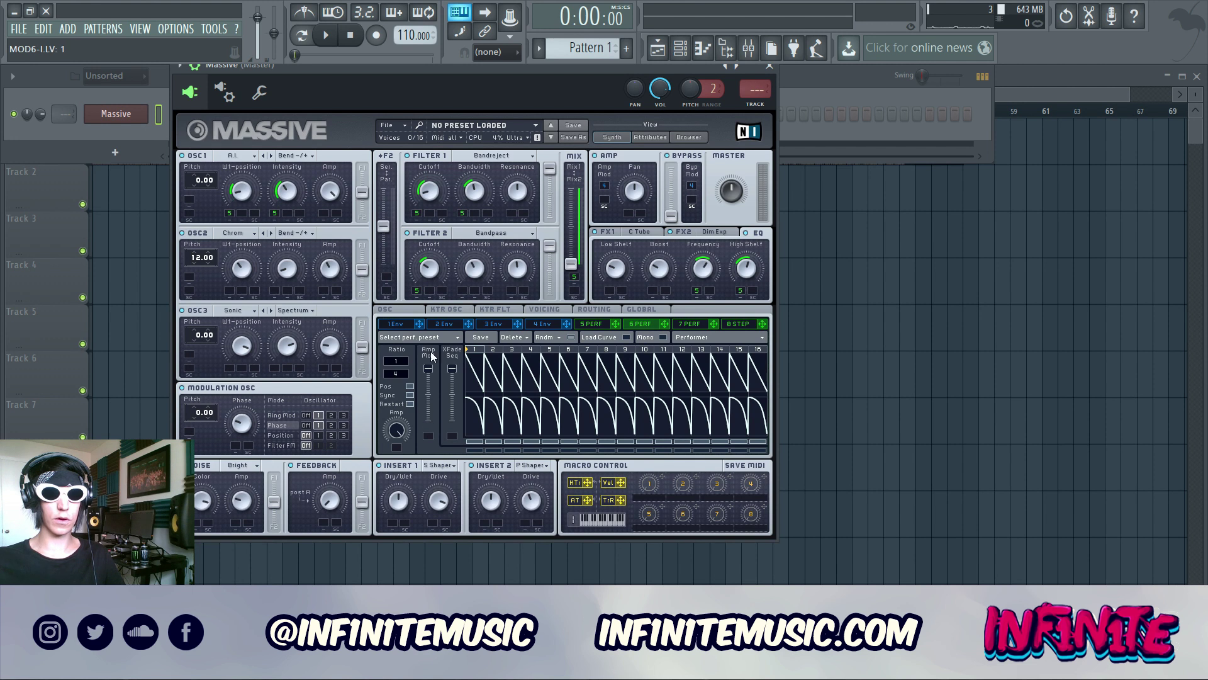
- Reduce performer 6's upper sequence to a single rising curve on step 1 and route performer 6 to the amp modulation
left_click(618, 339)
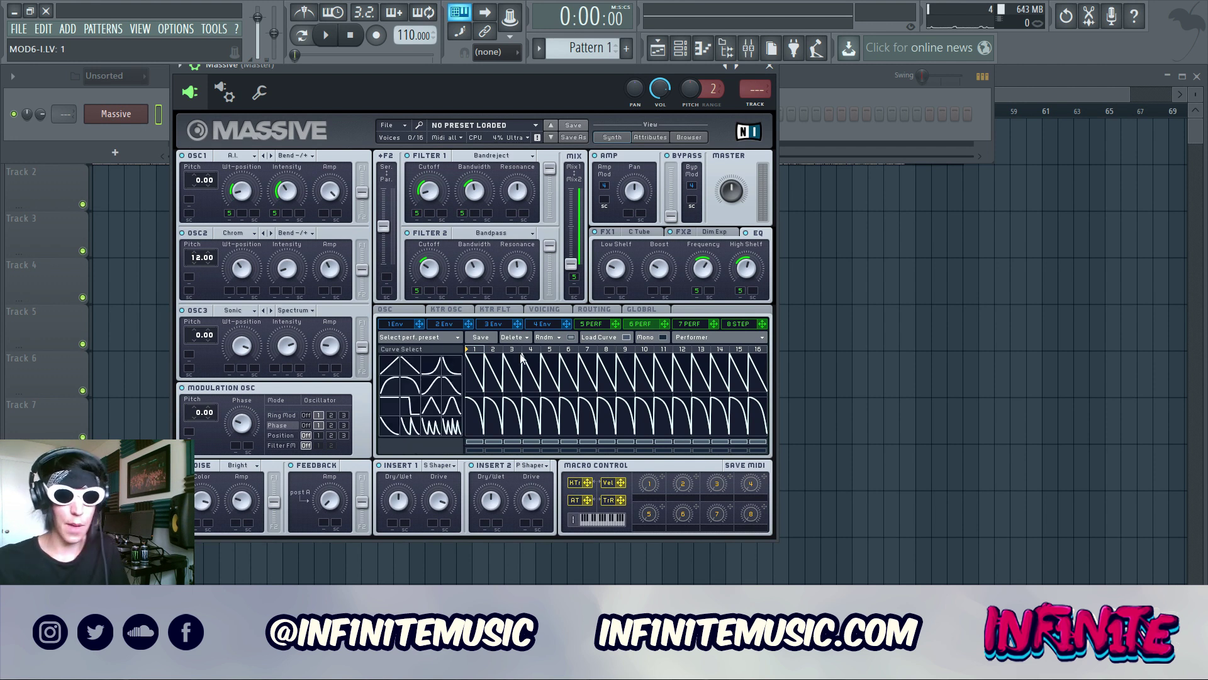
left_click(480, 379)
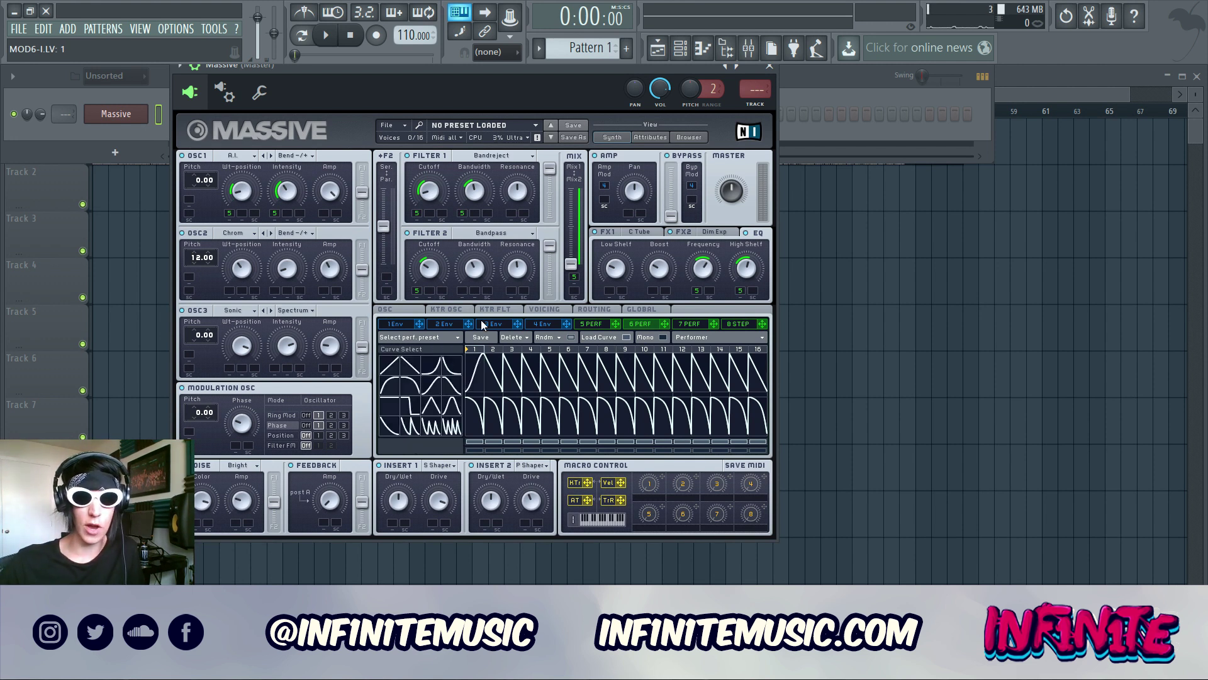
left_click(611, 339)
left_click(598, 340)
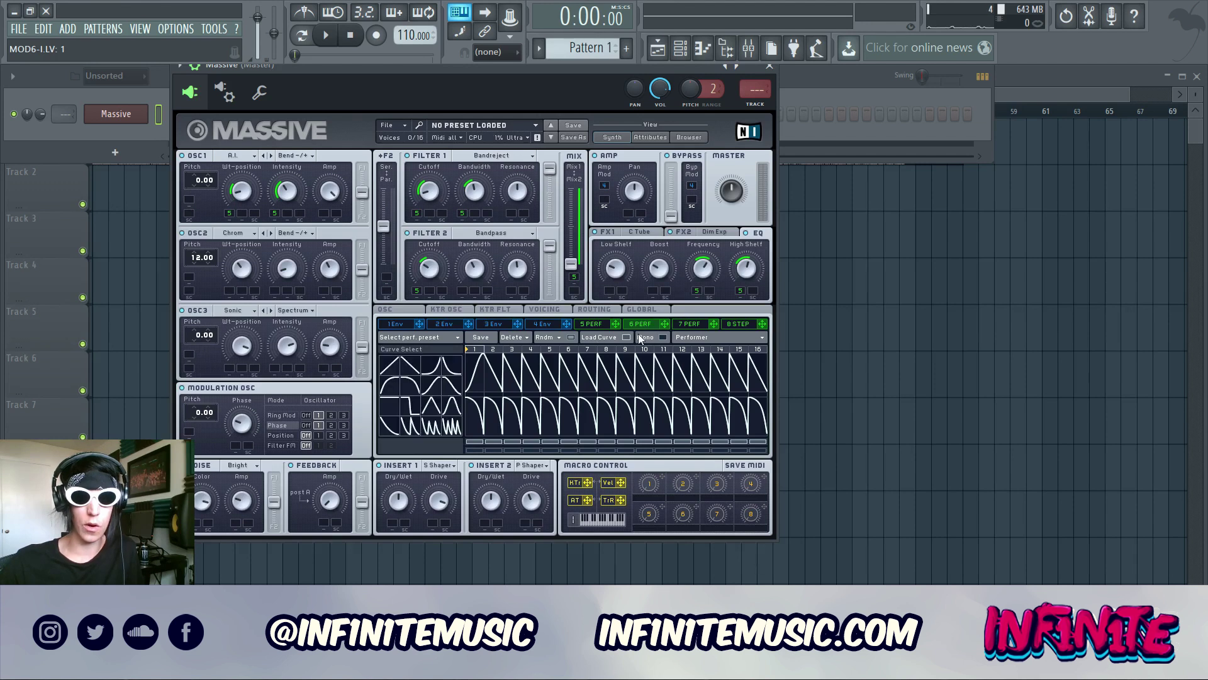
left_click(611, 338)
left_click(585, 339)
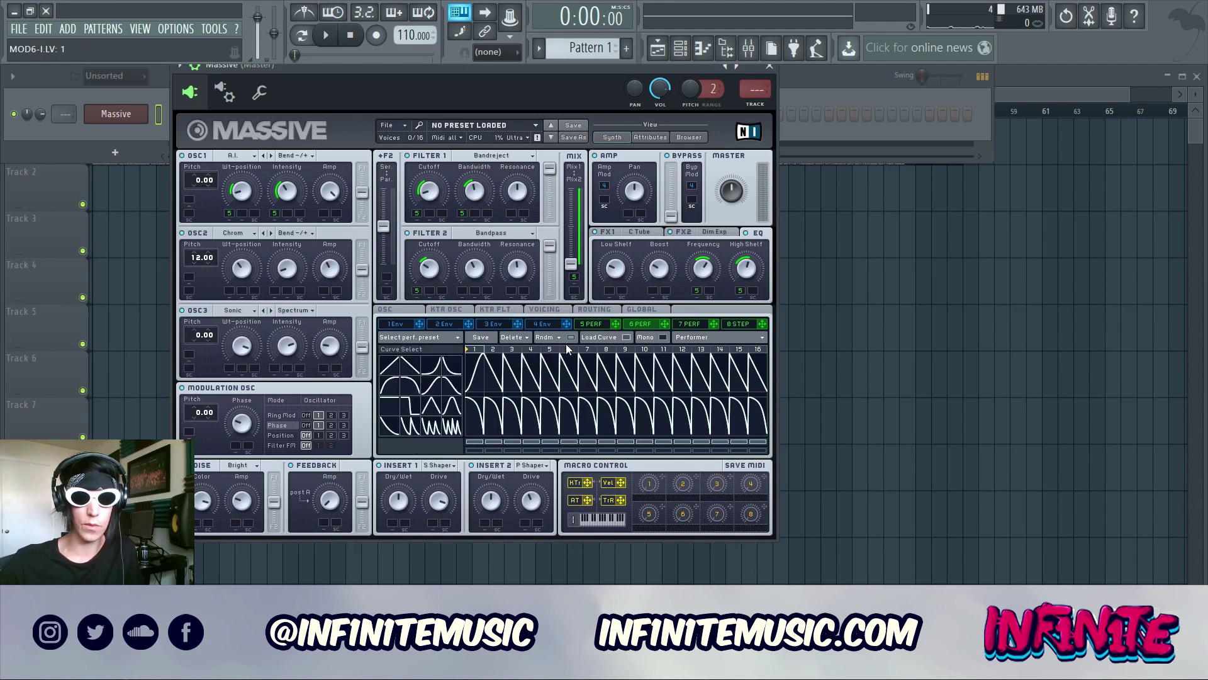
left_click(397, 406)
mouse_move(499, 378)
left_mouse_down()
mouse_move(509, 331)
mouse_move(667, 324)
mouse_move(501, 319)
mouse_move(485, 326)
mouse_move(611, 346)
mouse_move(798, 344)
left_mouse_up()
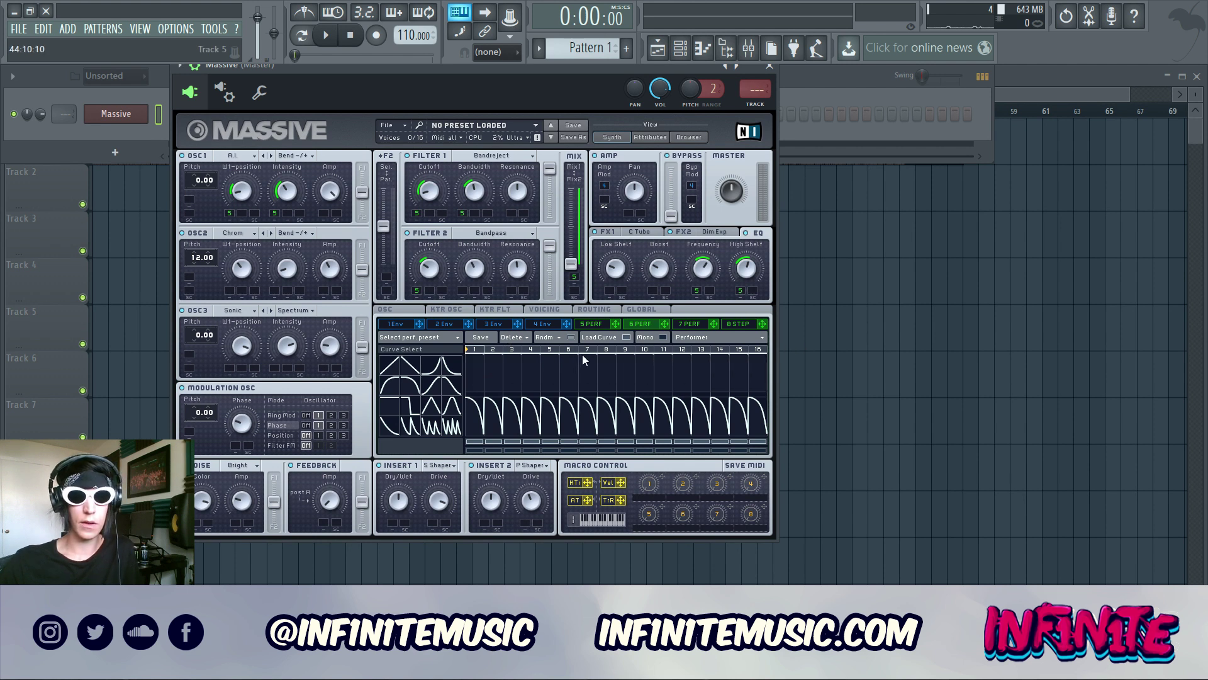
left_click_drag(469, 383, 475, 368)
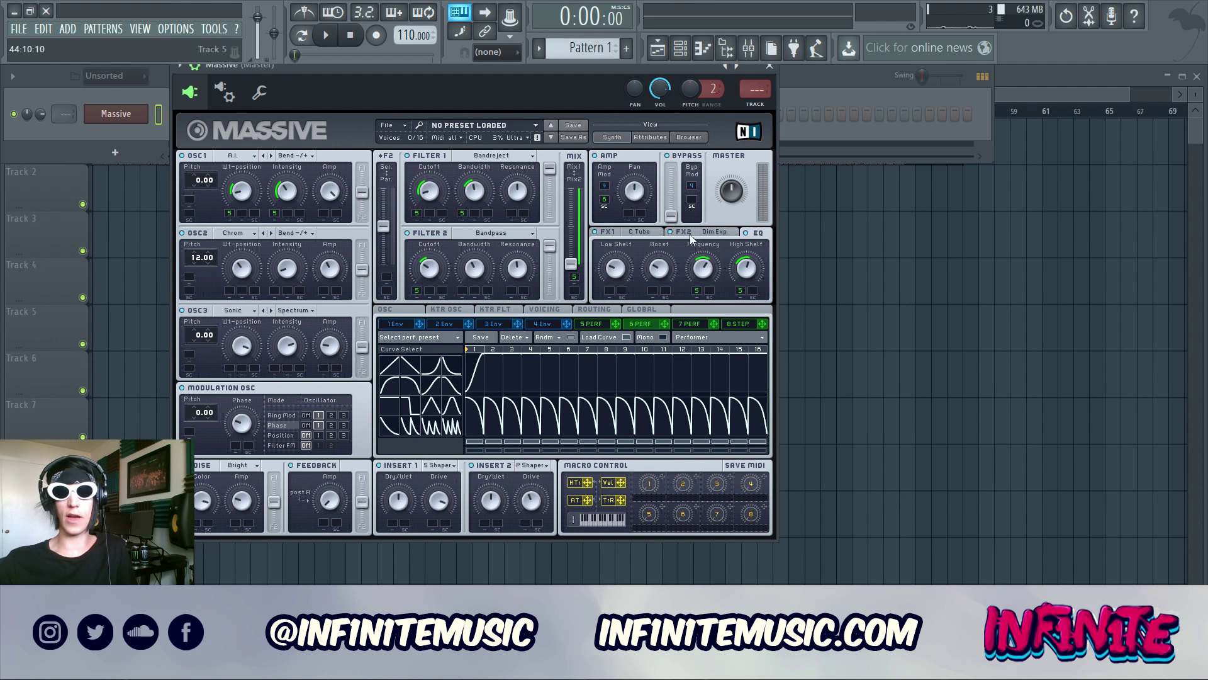
- Compare the sound with performer 6's amp modulation muted and unmuted, leaving it active
right_click(606, 202)
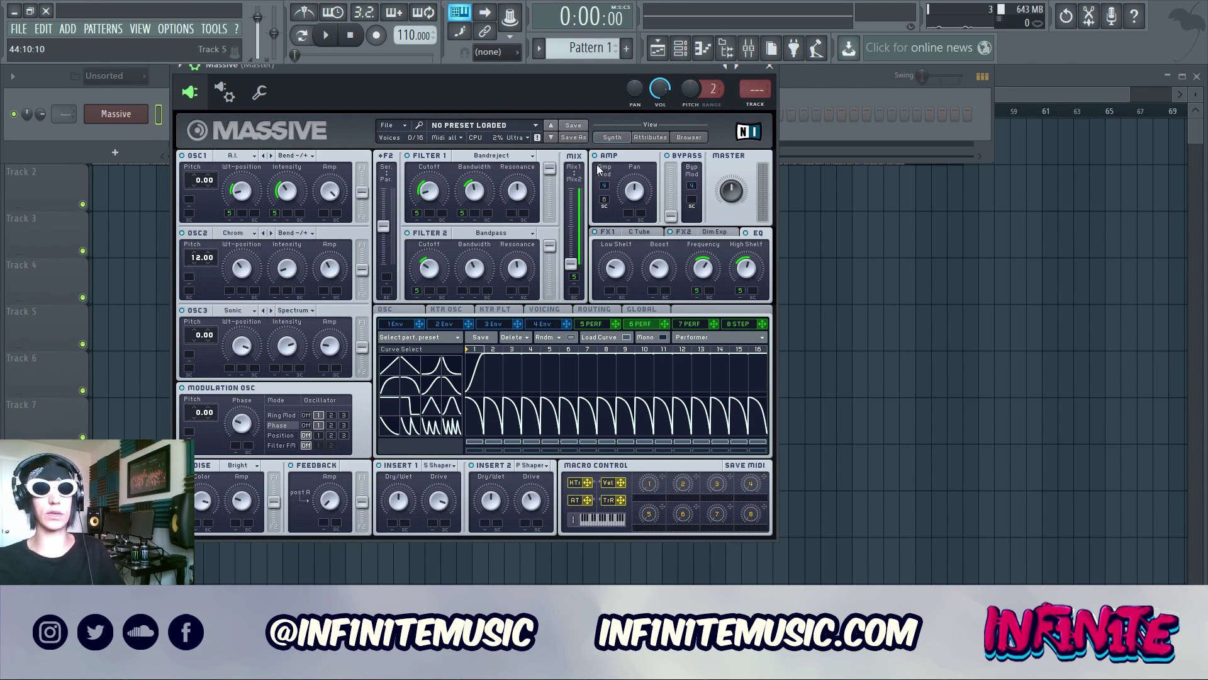
right_click(605, 201)
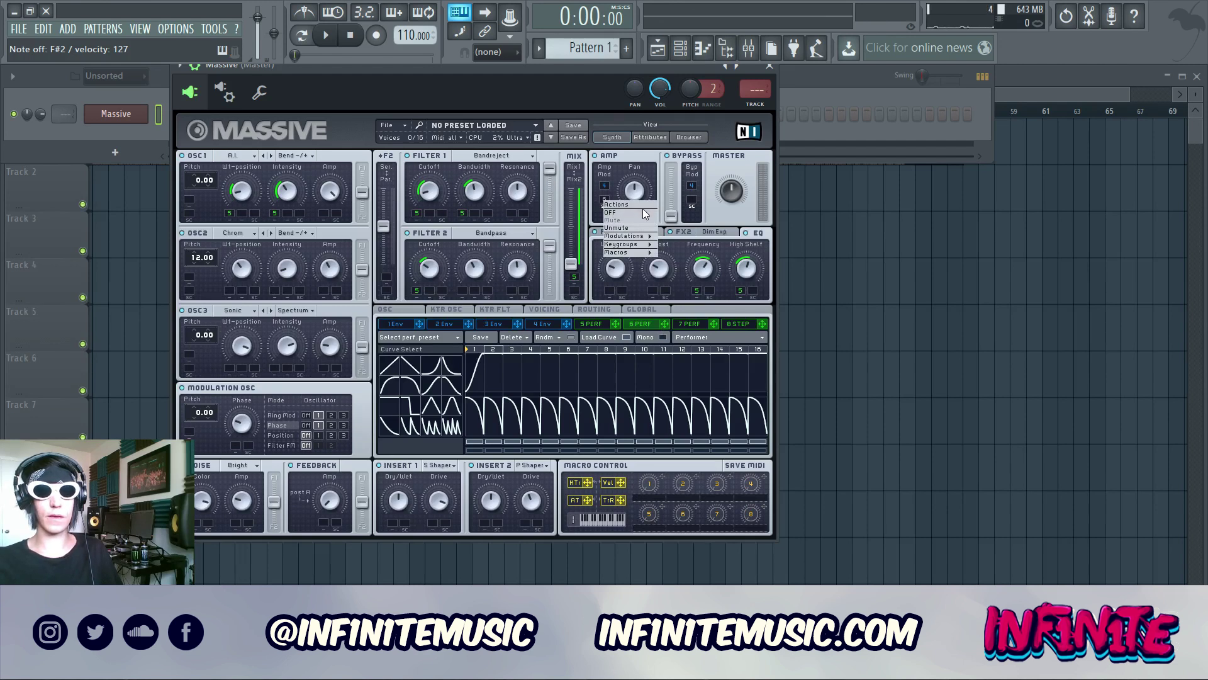
left_click(611, 213)
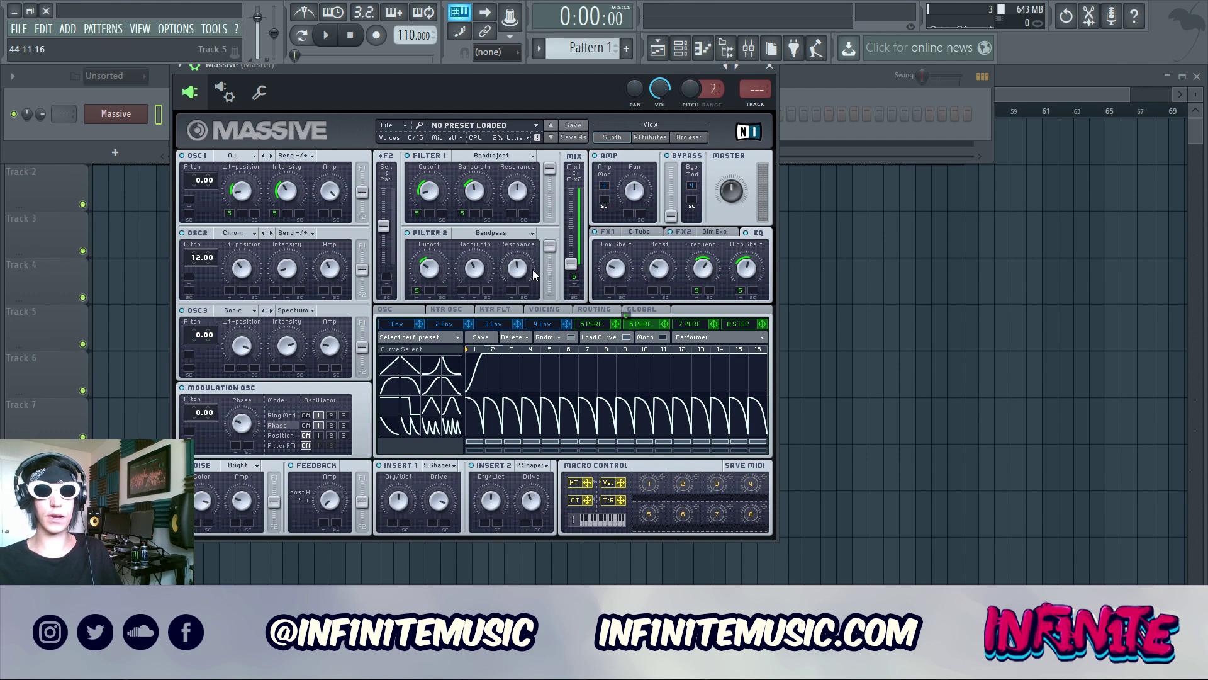
right_click(603, 202)
left_click(614, 228)
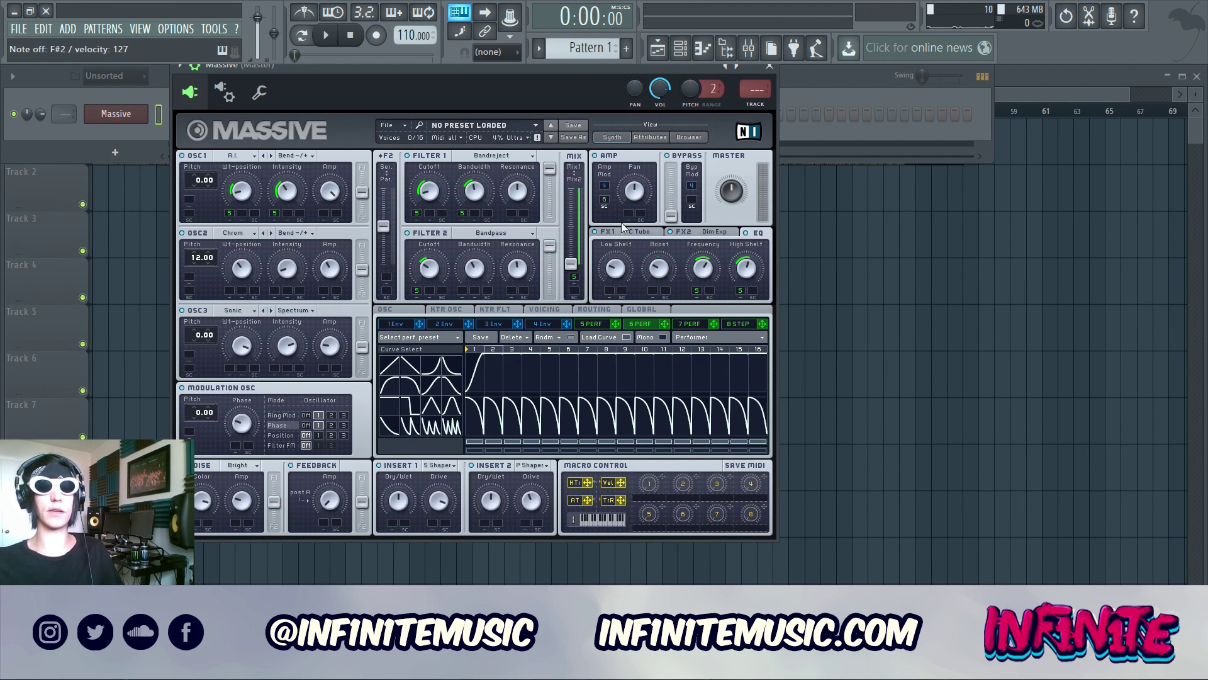
right_click(605, 204)
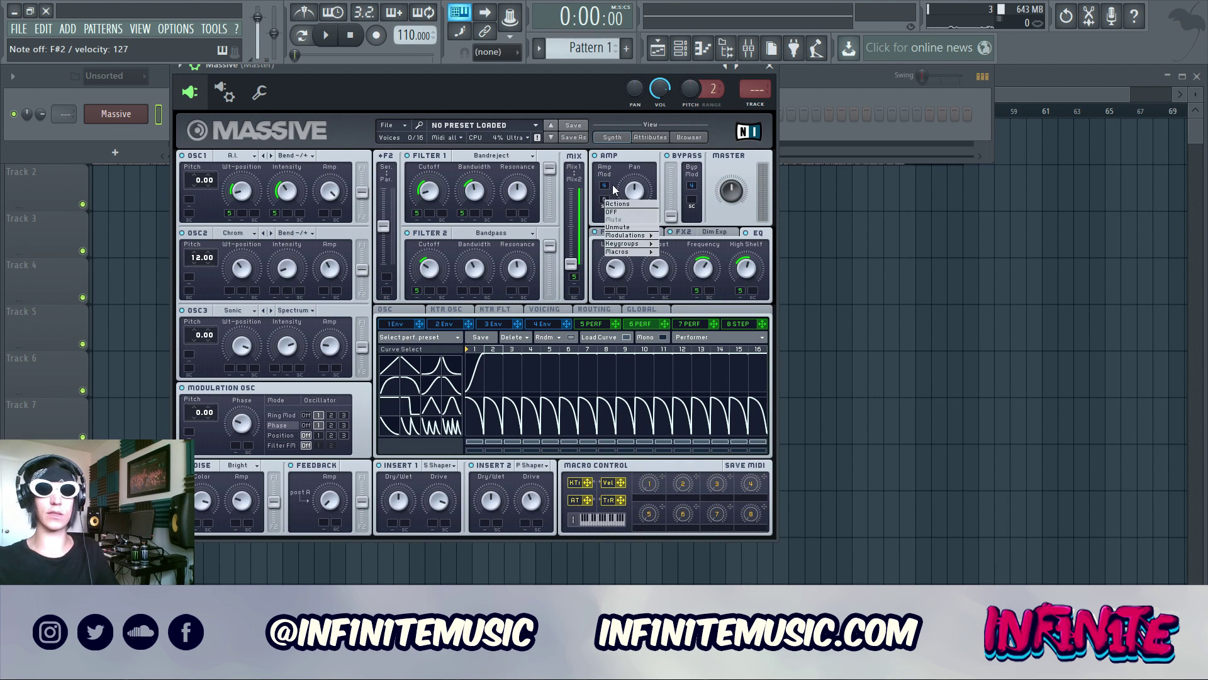
left_click(637, 228)
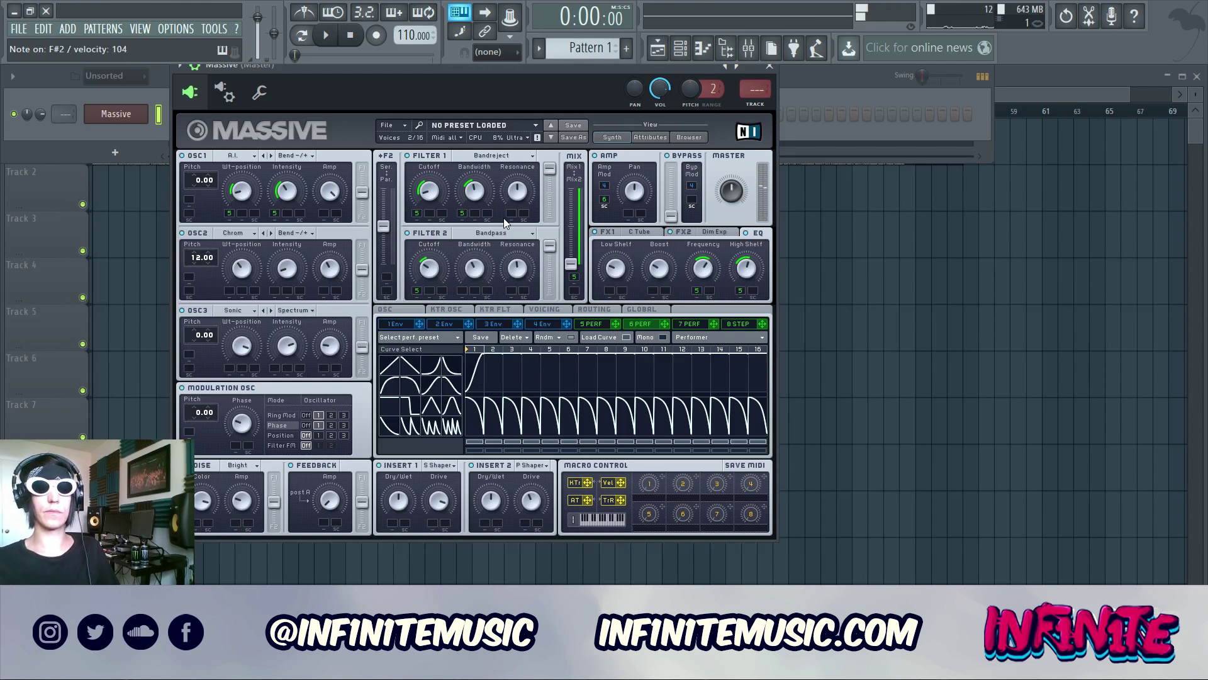
left_click(413, 309)
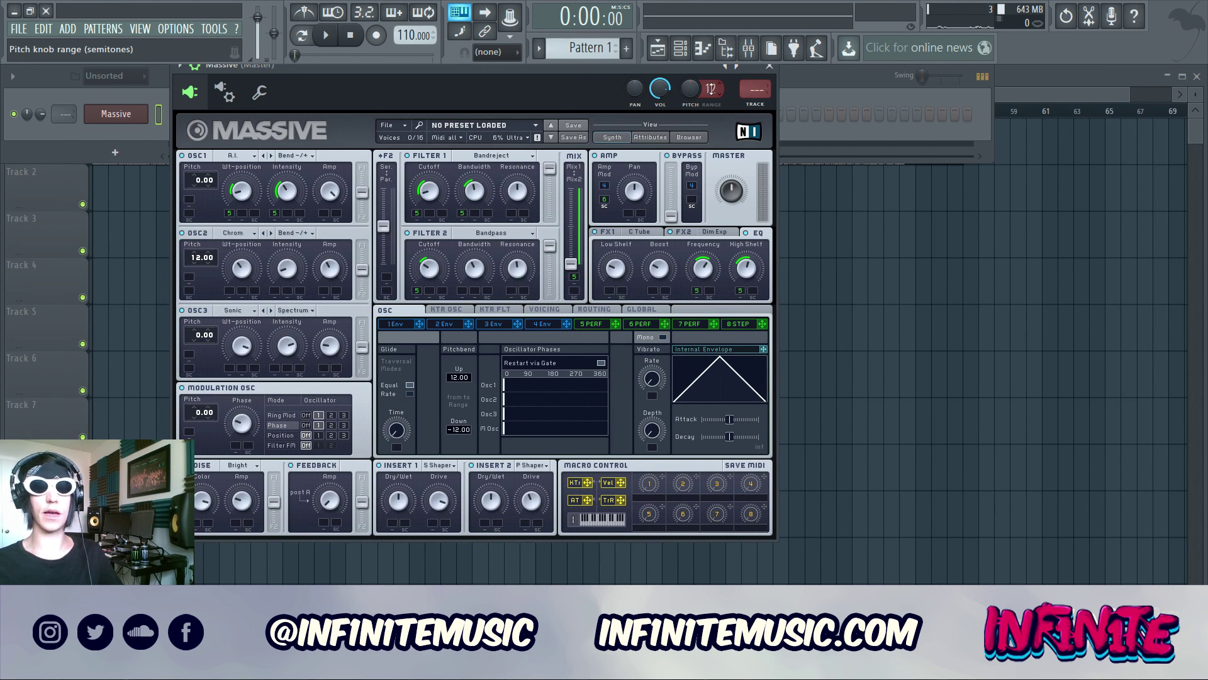
left_click(595, 324)
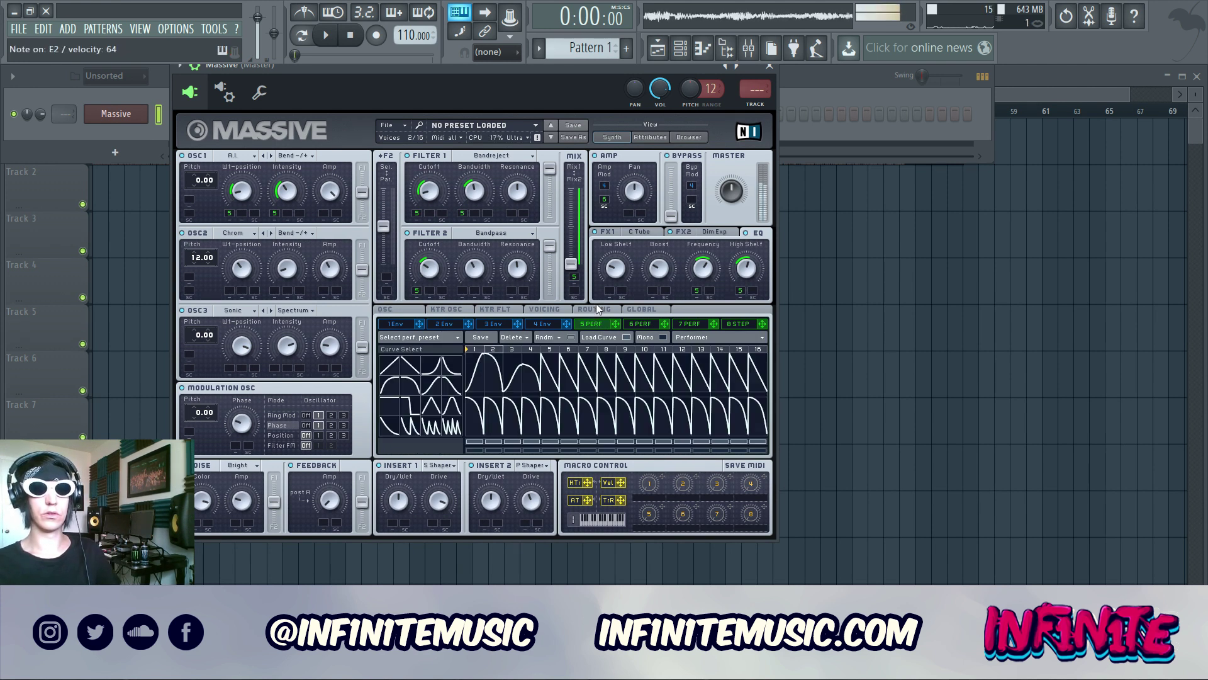
left_click_drag(616, 68, 827, 78)
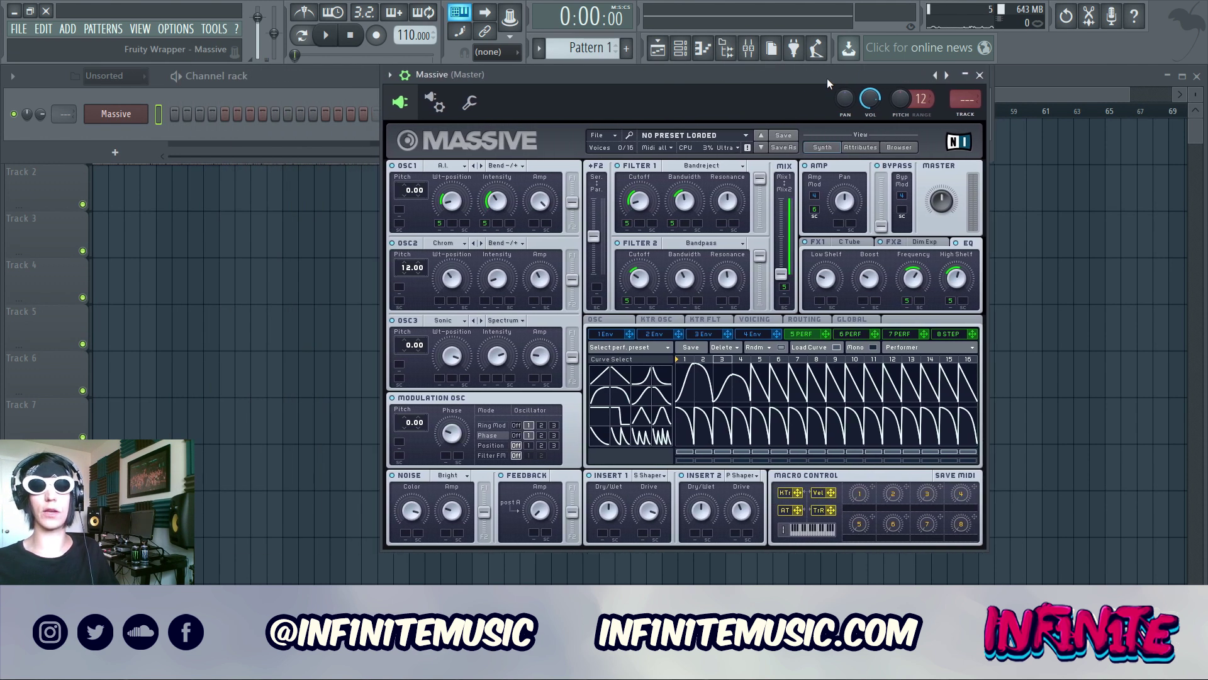
left_click(835, 347)
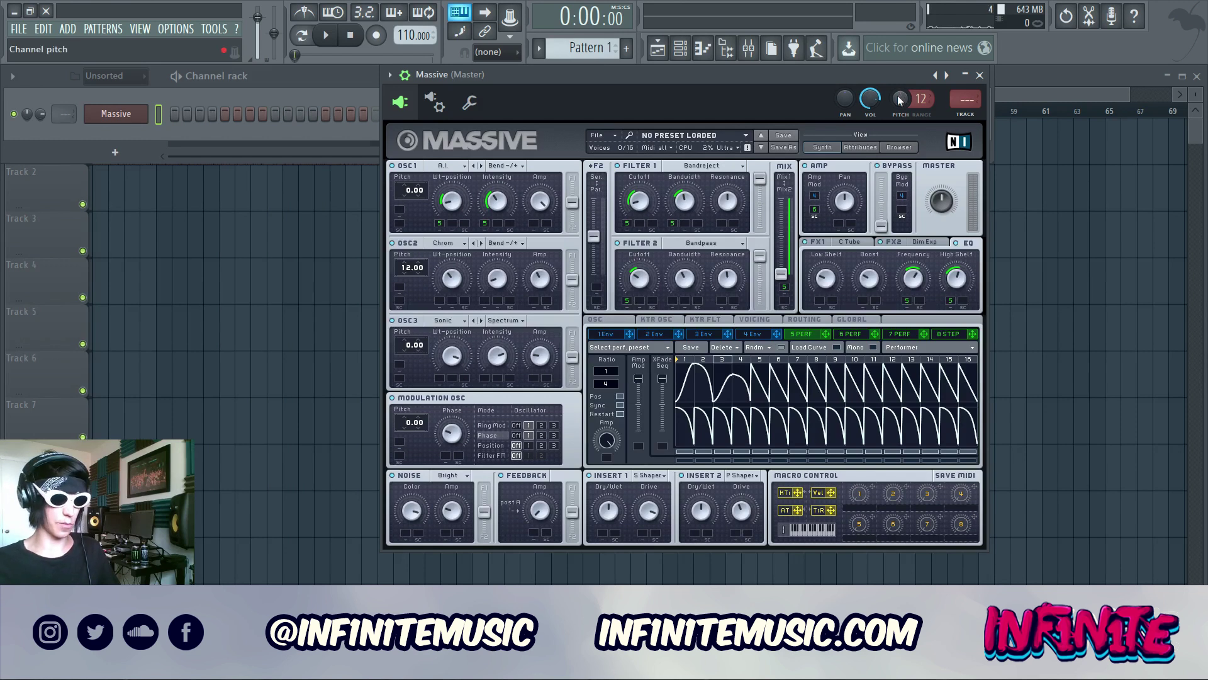
mouse_move(899, 104)
left_mouse_down()
mouse_move(899, 69)
mouse_move(899, 102)
left_mouse_up()
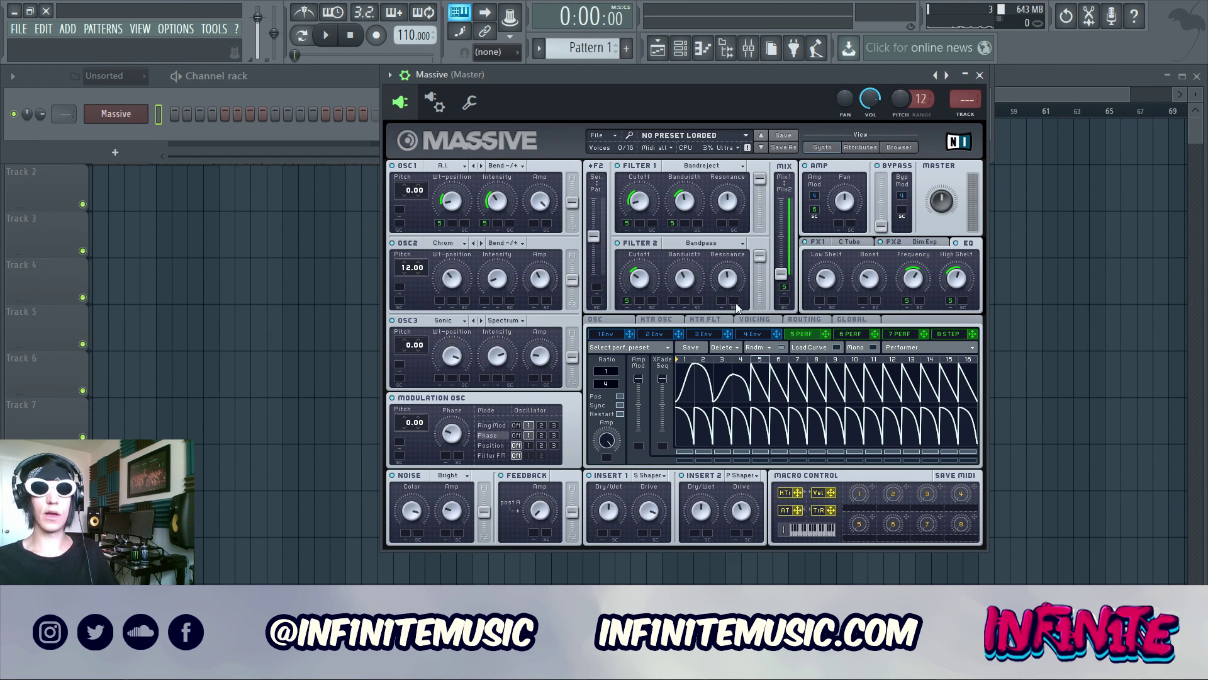
left_click(607, 320)
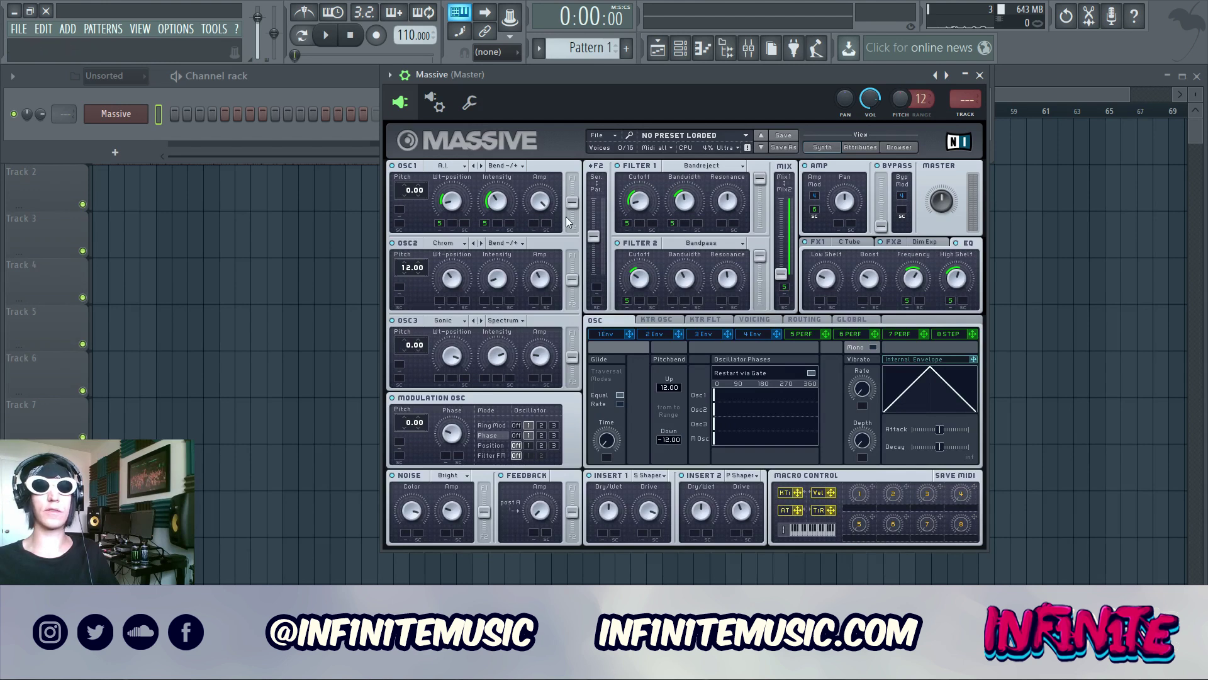
right_click(902, 103)
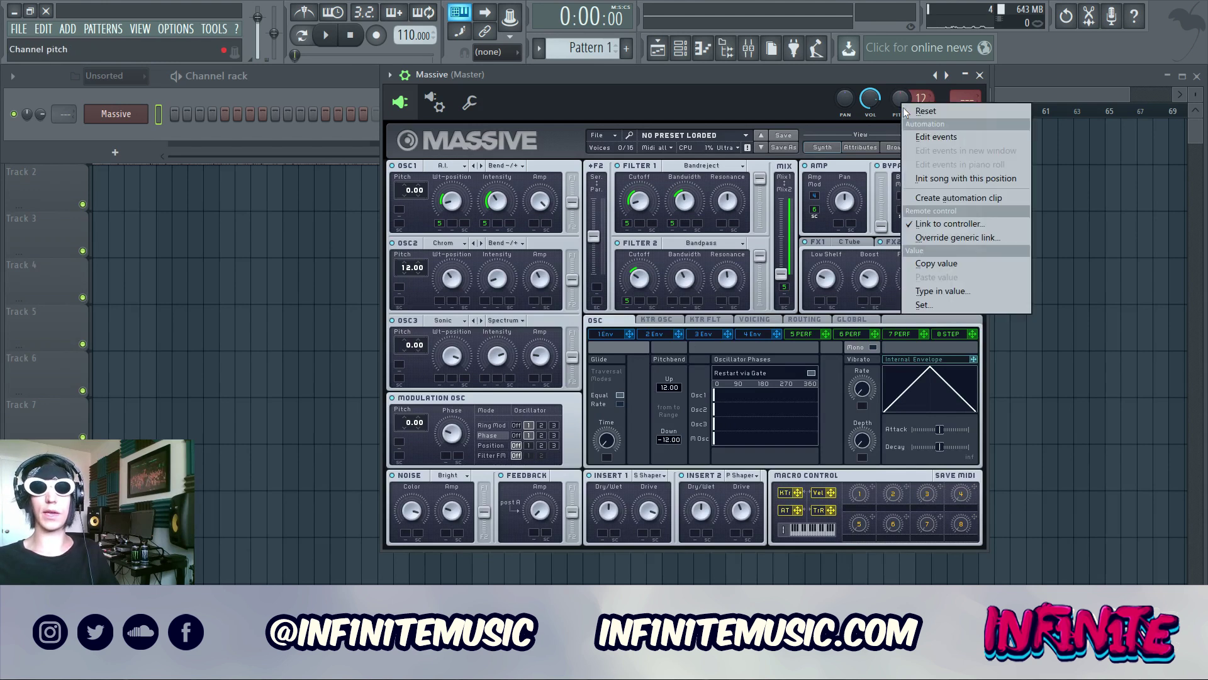
left_click(950, 197)
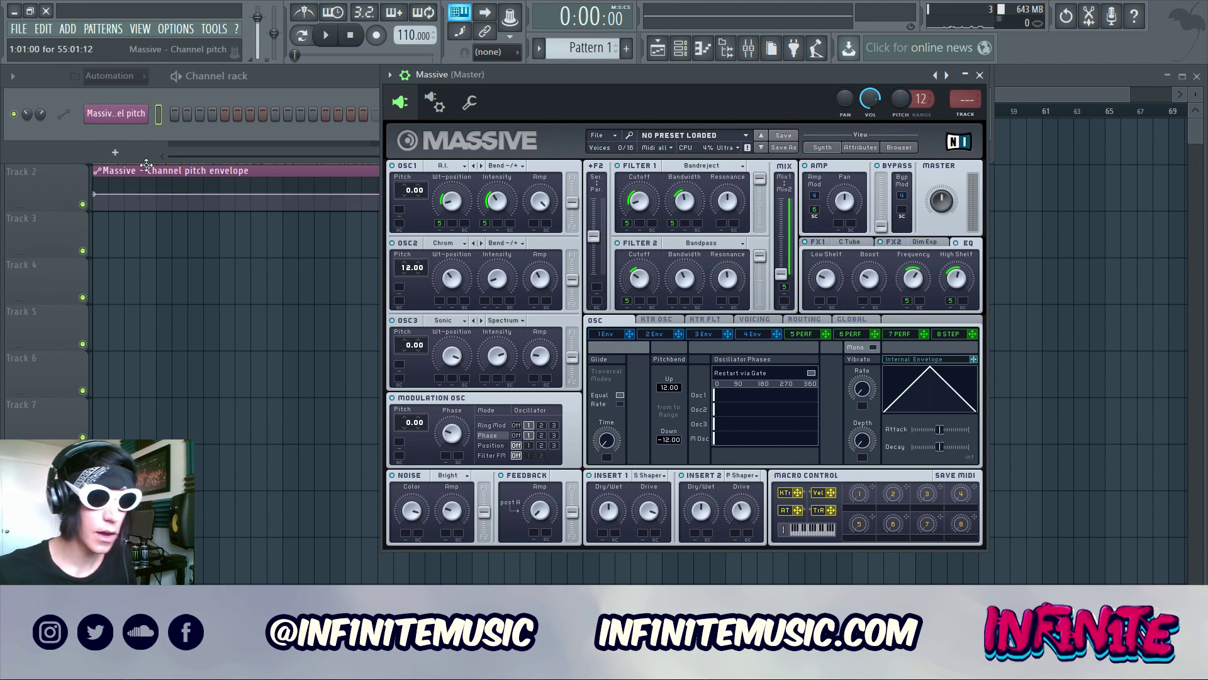
left_click(134, 76)
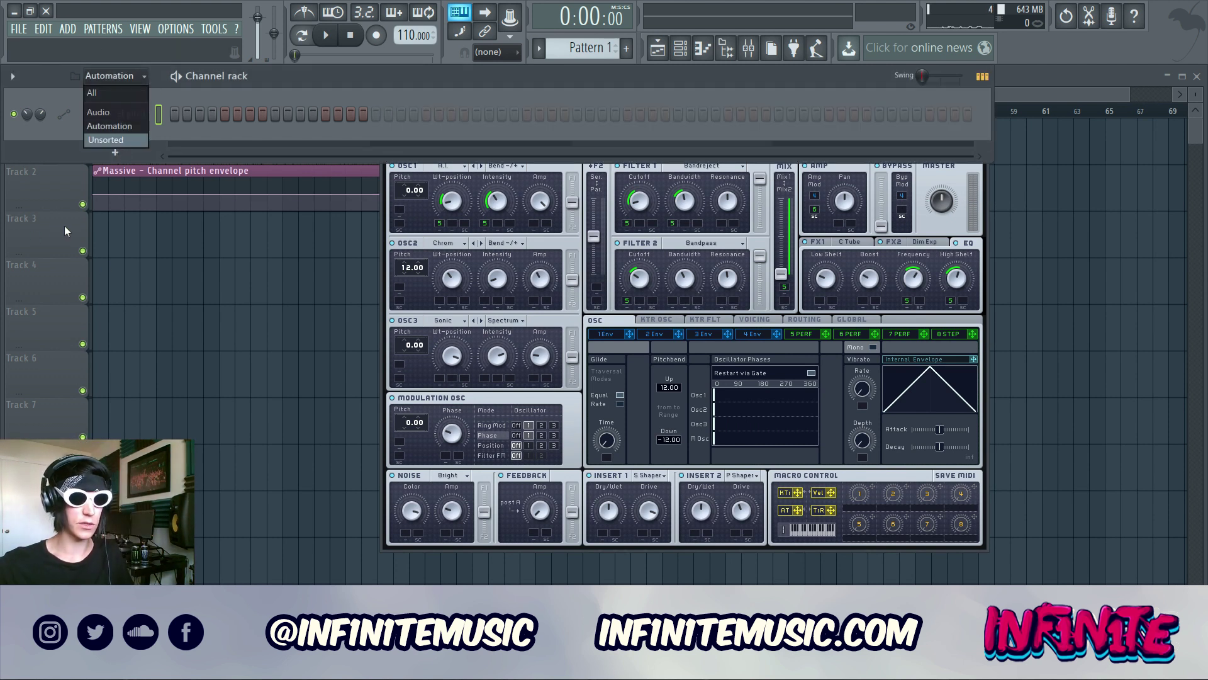
left_click(107, 112)
left_click(116, 114)
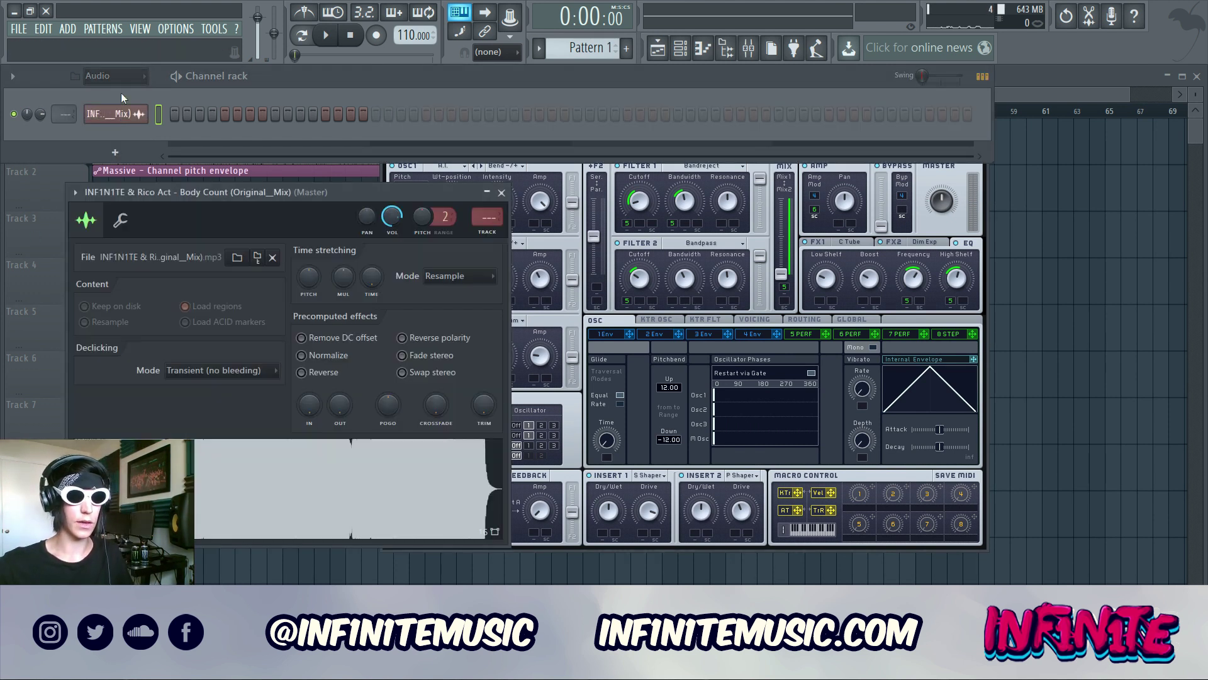
- Show the Unsorted channel group and draw a half-bar F#2 note at bar 1 in Massive's piano roll
left_click(120, 75)
left_click(103, 139)
right_click(152, 118)
left_click(189, 116)
scroll(152, 278, "down", 15)
scroll(67, 238, "up", 3)
left_click(81, 246)
left_click_drag(68, 245, 147, 245)
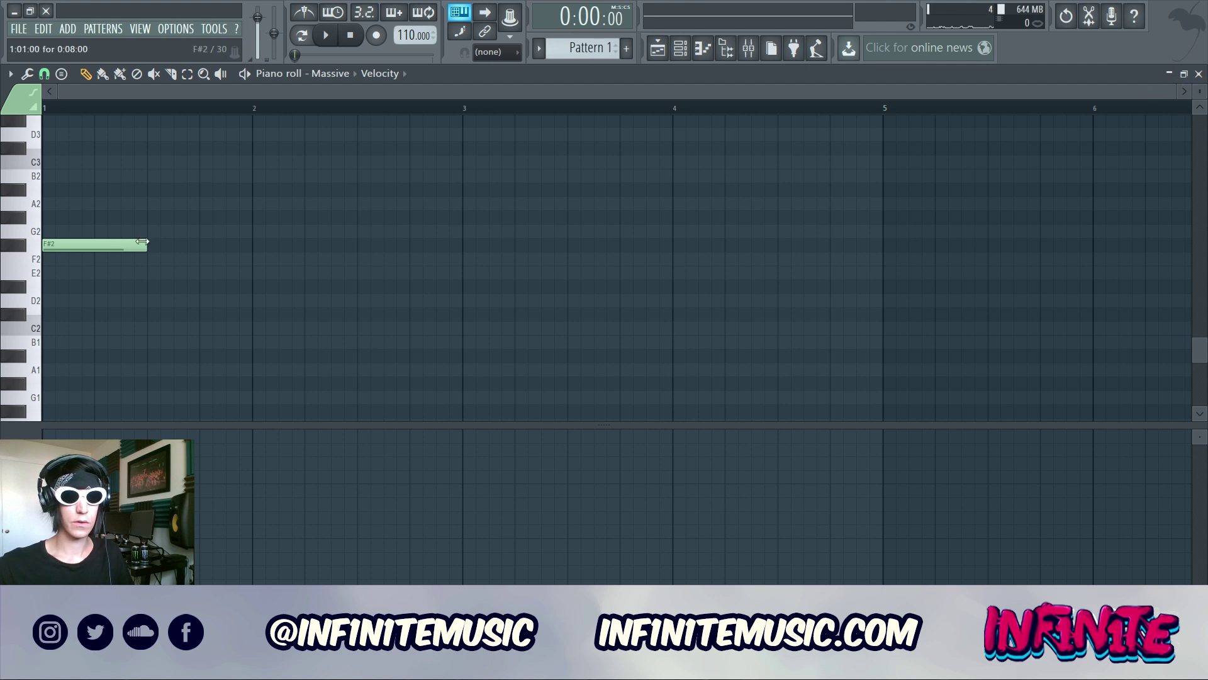
left_click(1199, 73)
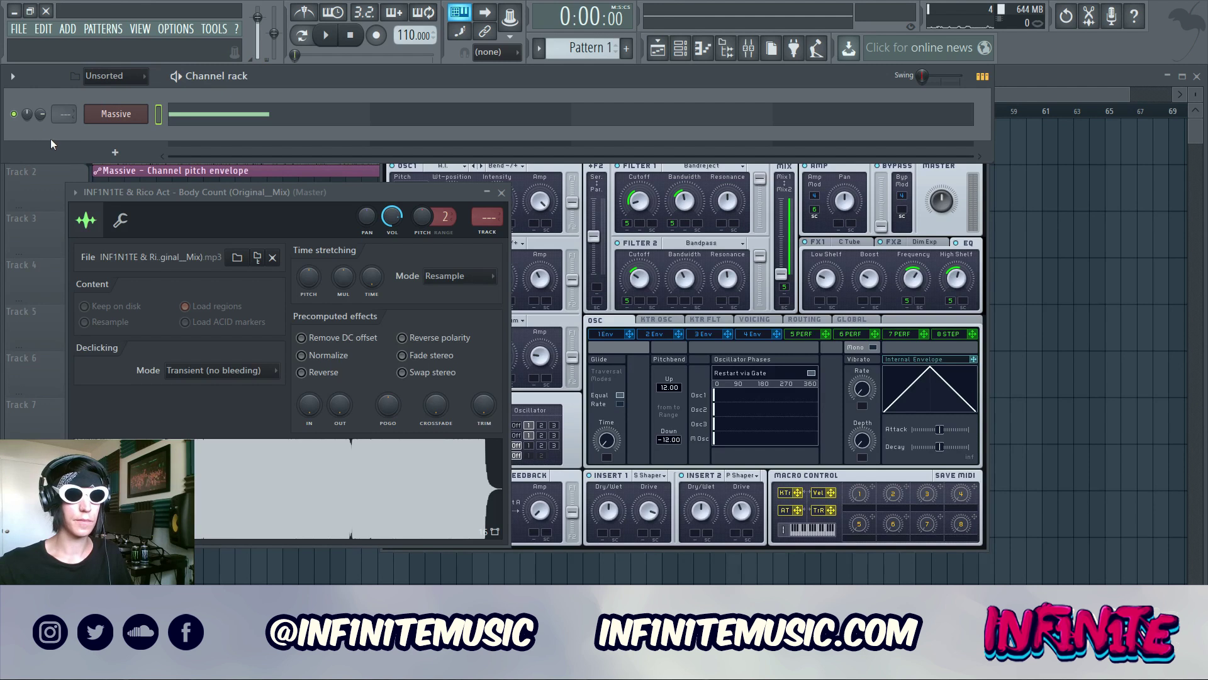
- Place Pattern 1 at the start of playlist track 3 and move the channel pitch envelope clip to track 4
left_click(1078, 77)
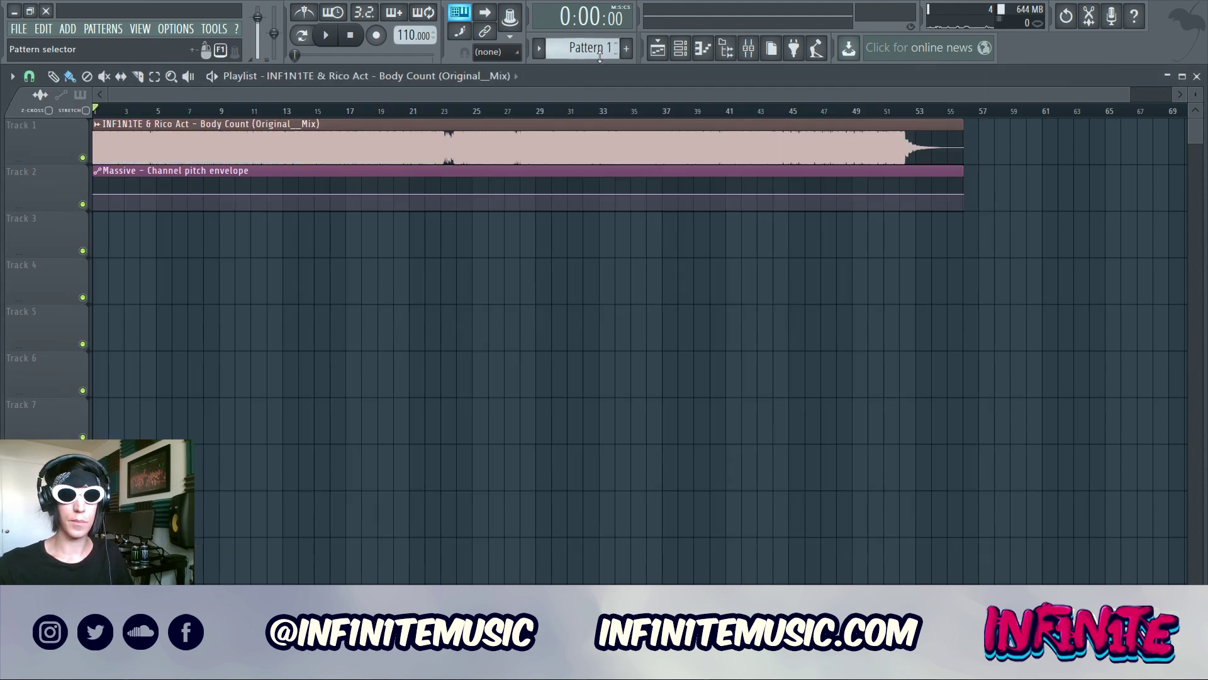
left_click(315, 291)
right_click(375, 291)
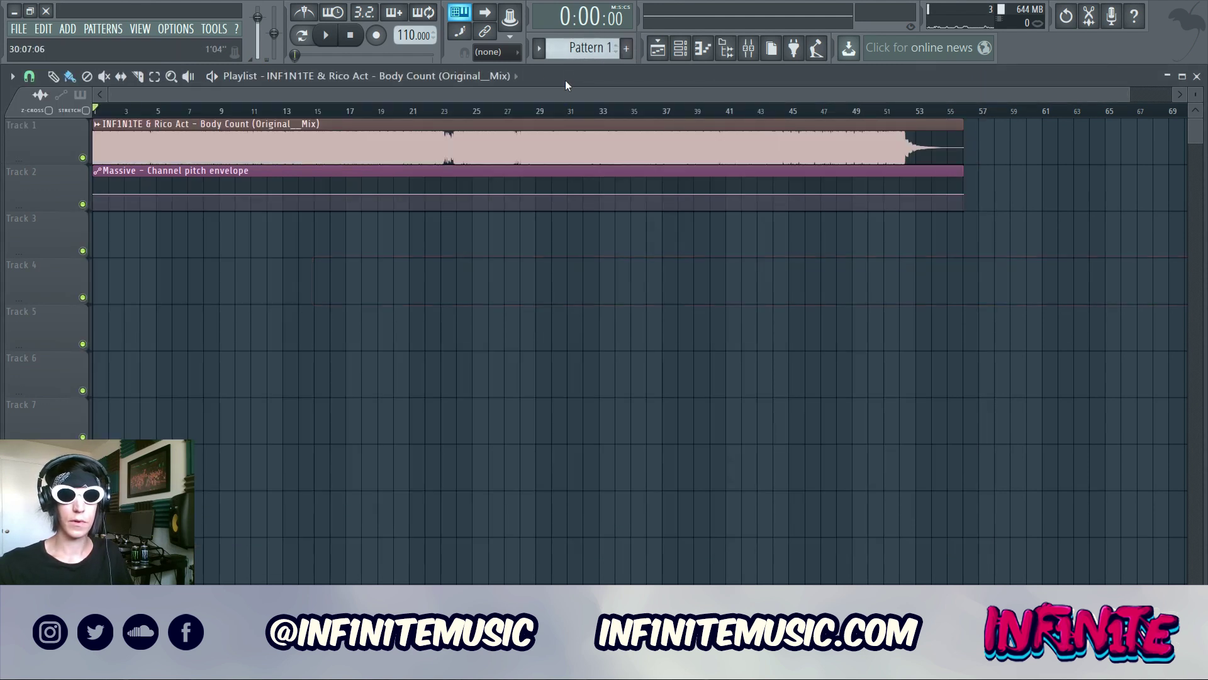
left_click(540, 48)
left_click(571, 68)
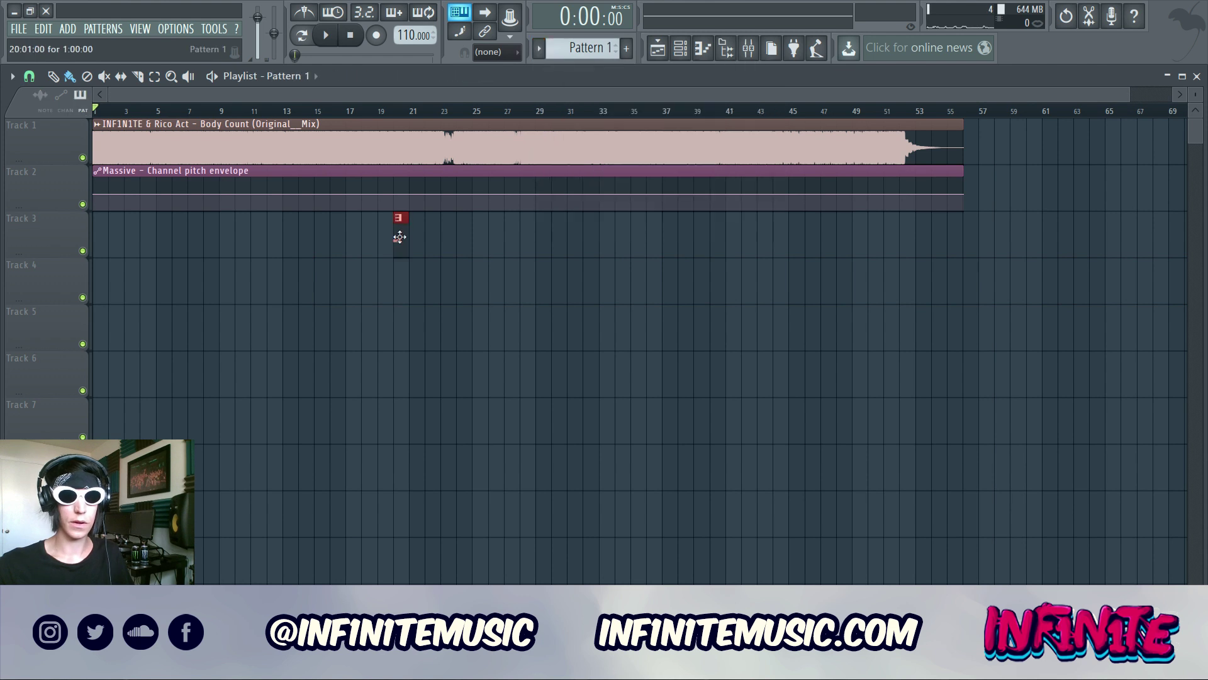
left_click(98, 238)
left_click_drag(189, 189, 175, 283)
- Select the first half bar on the playlist timeline and delete the full-length channel pitch envelope clip
scroll(124, 93, "up", 10)
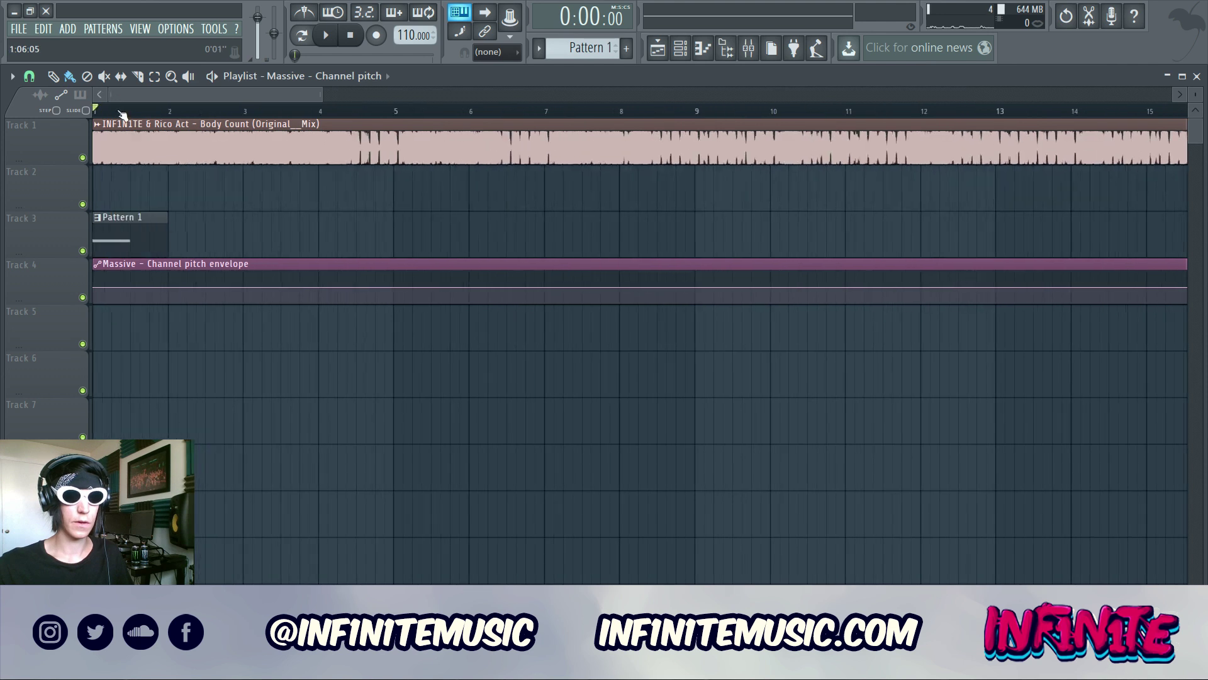
scroll(123, 93, "up", 3)
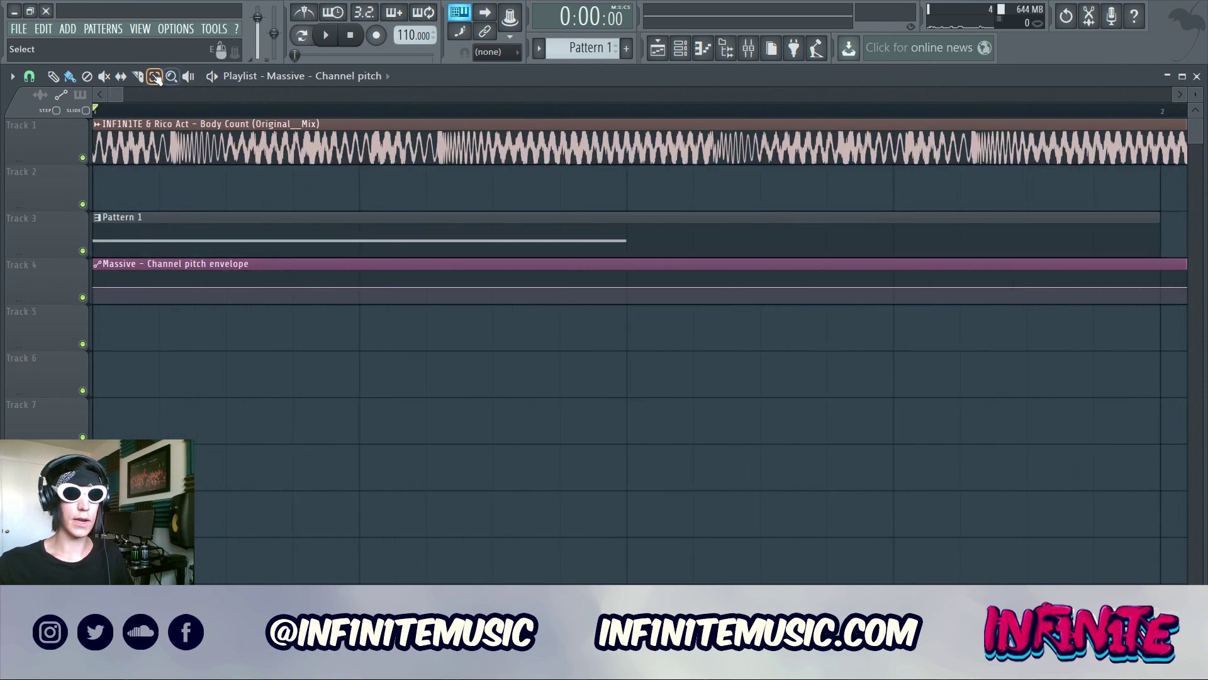
left_click_drag(100, 111, 643, 137)
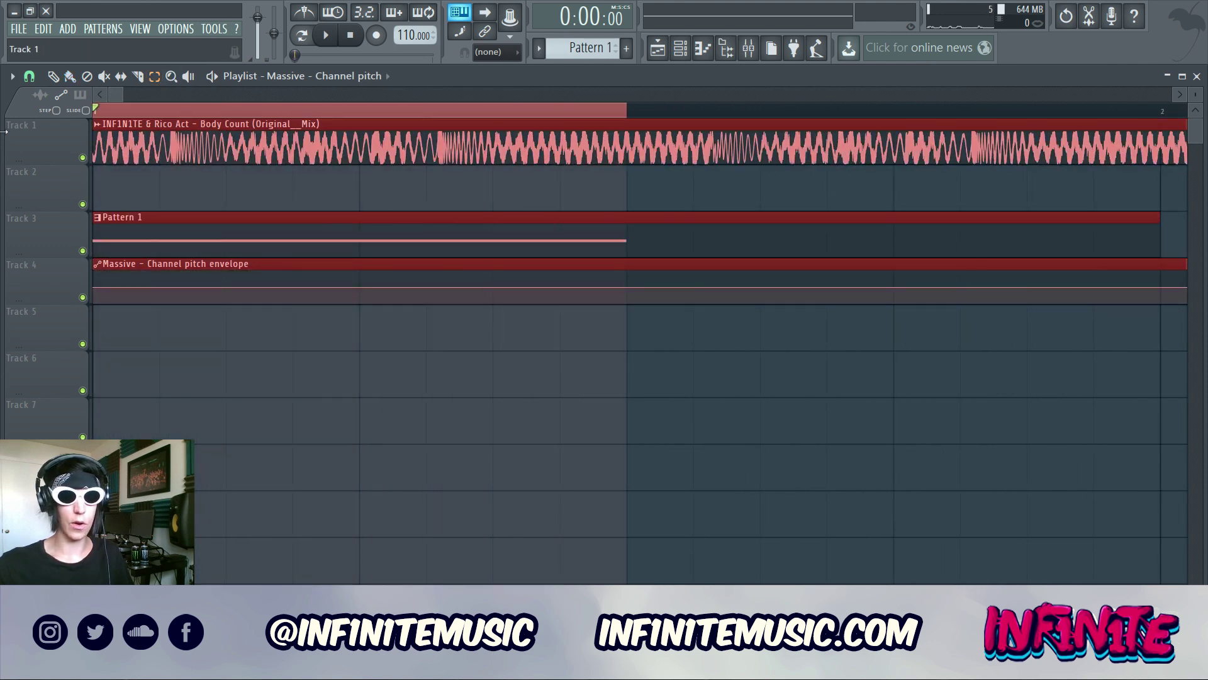
right_click(305, 264)
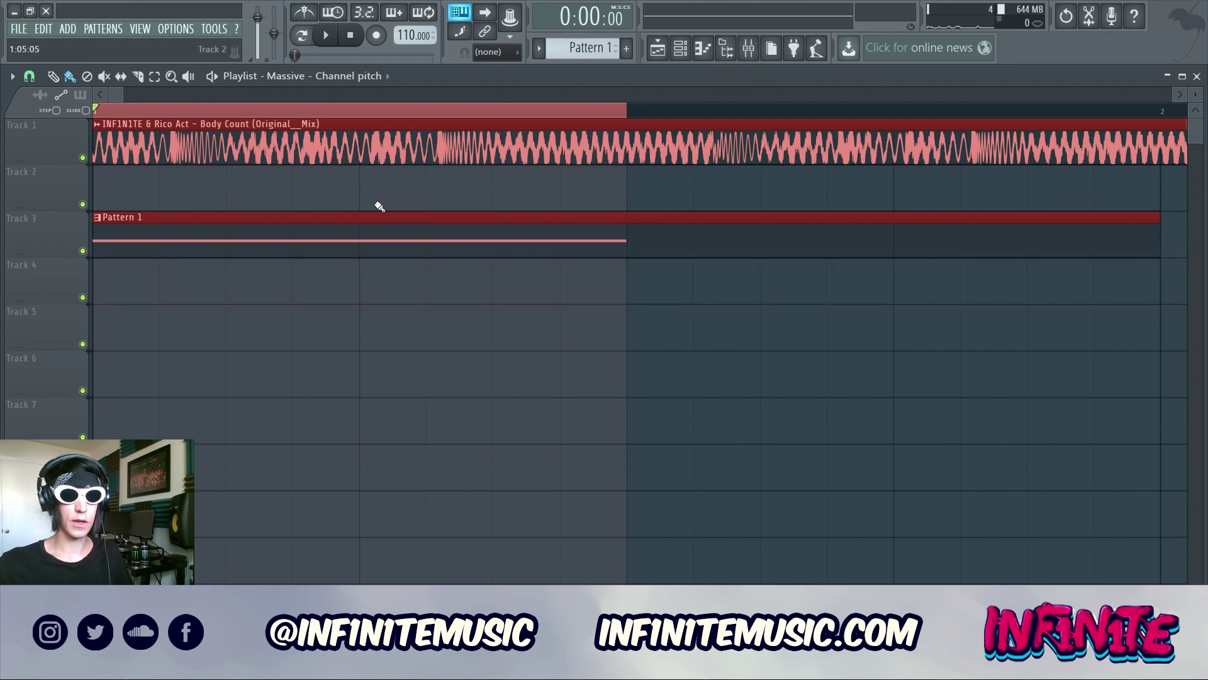
left_click(700, 208)
right_click(739, 175)
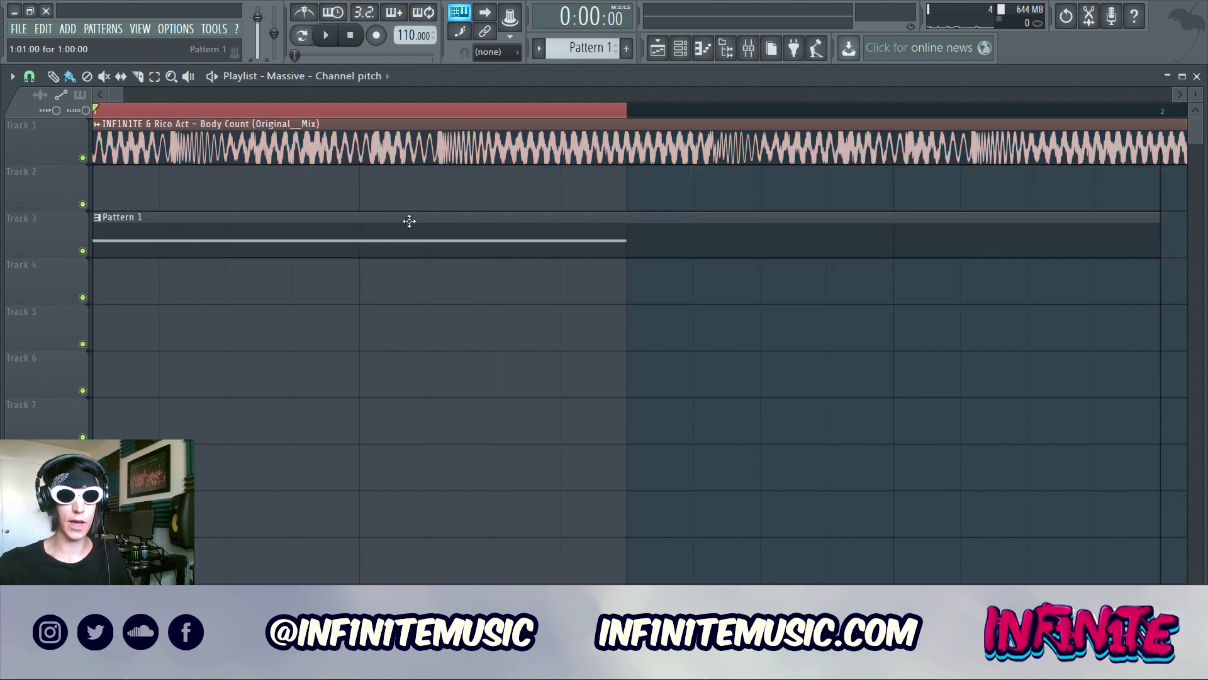
double_click(409, 221)
key("F6")
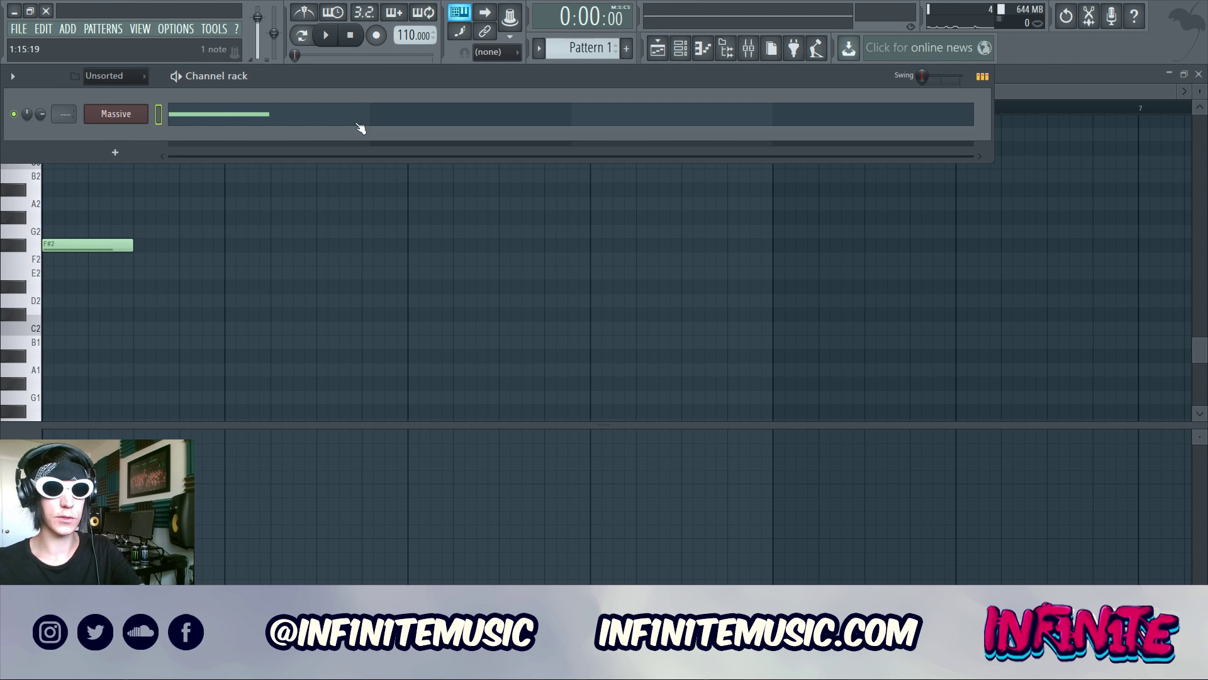
left_click(116, 114)
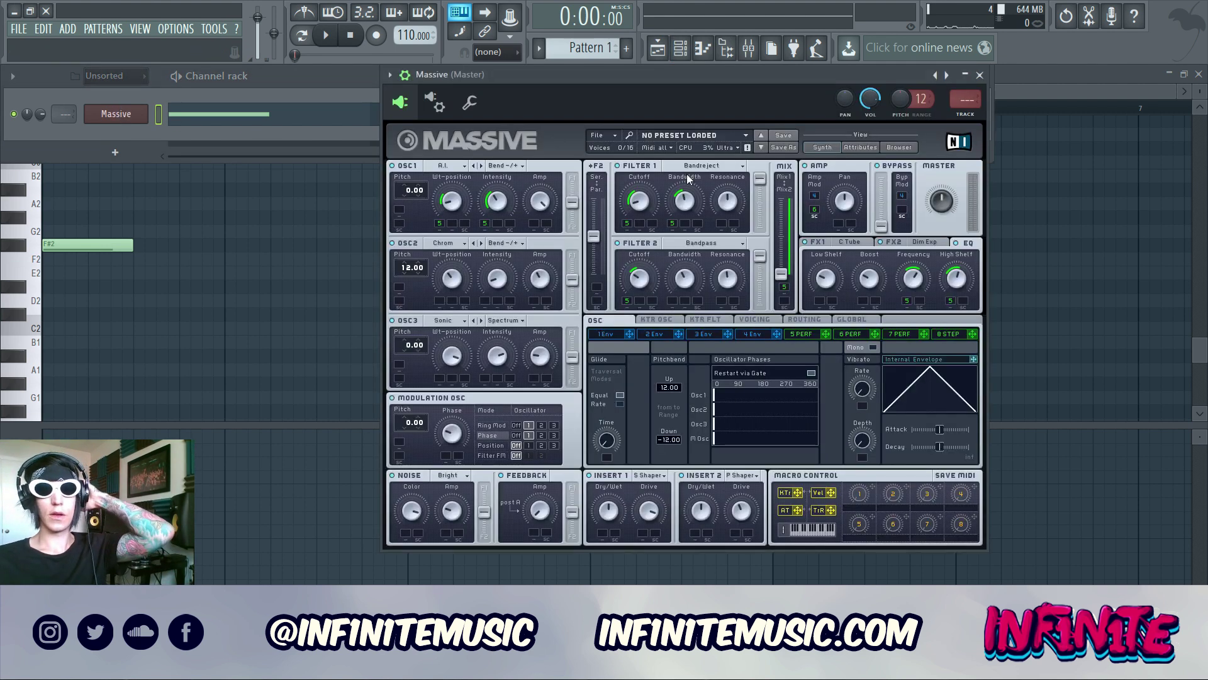
left_click_drag(907, 96, 907, 163)
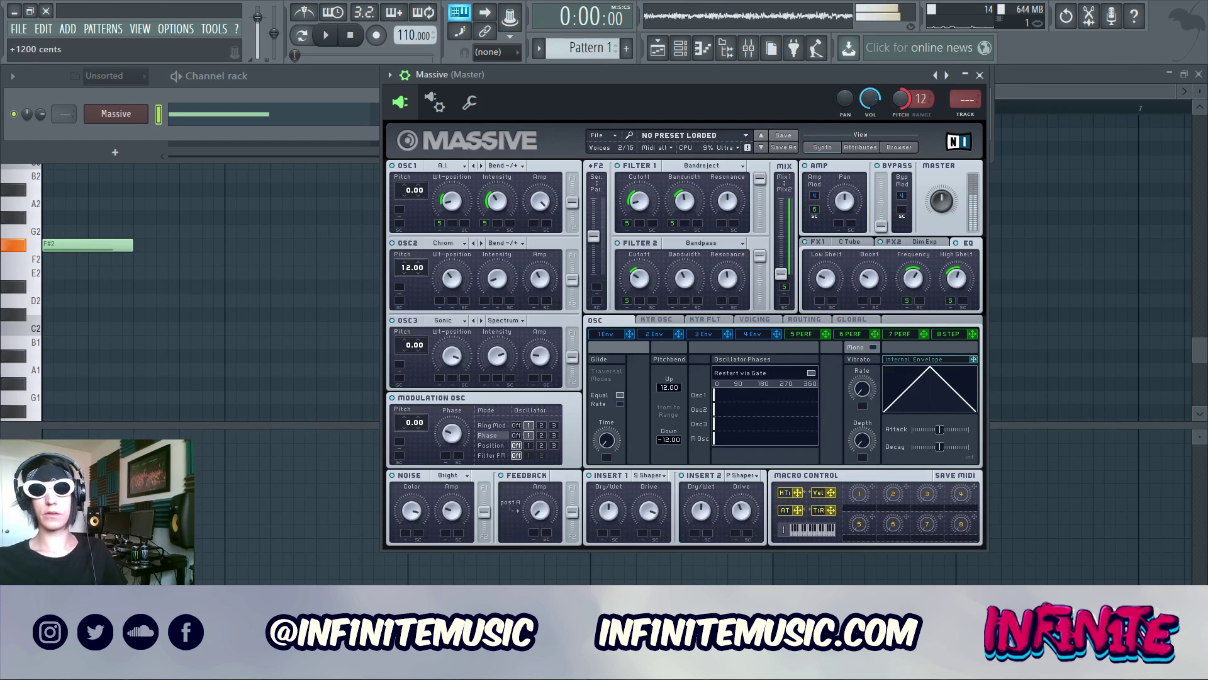
right_click(905, 97)
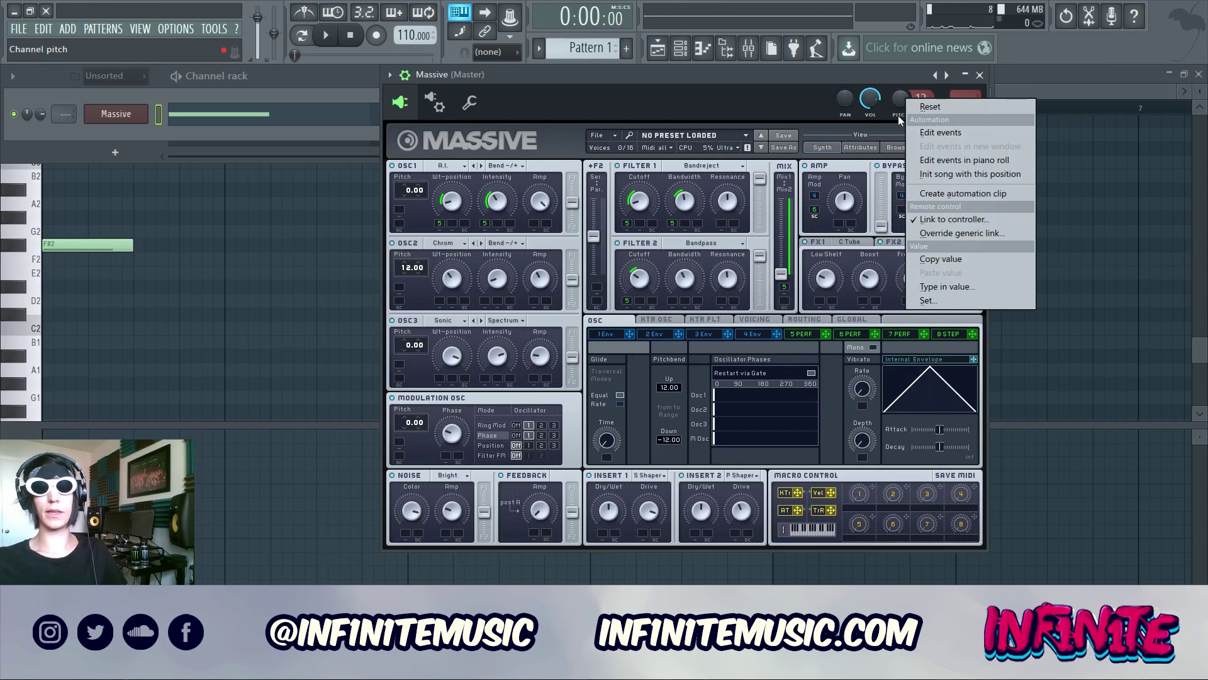
left_click(963, 193)
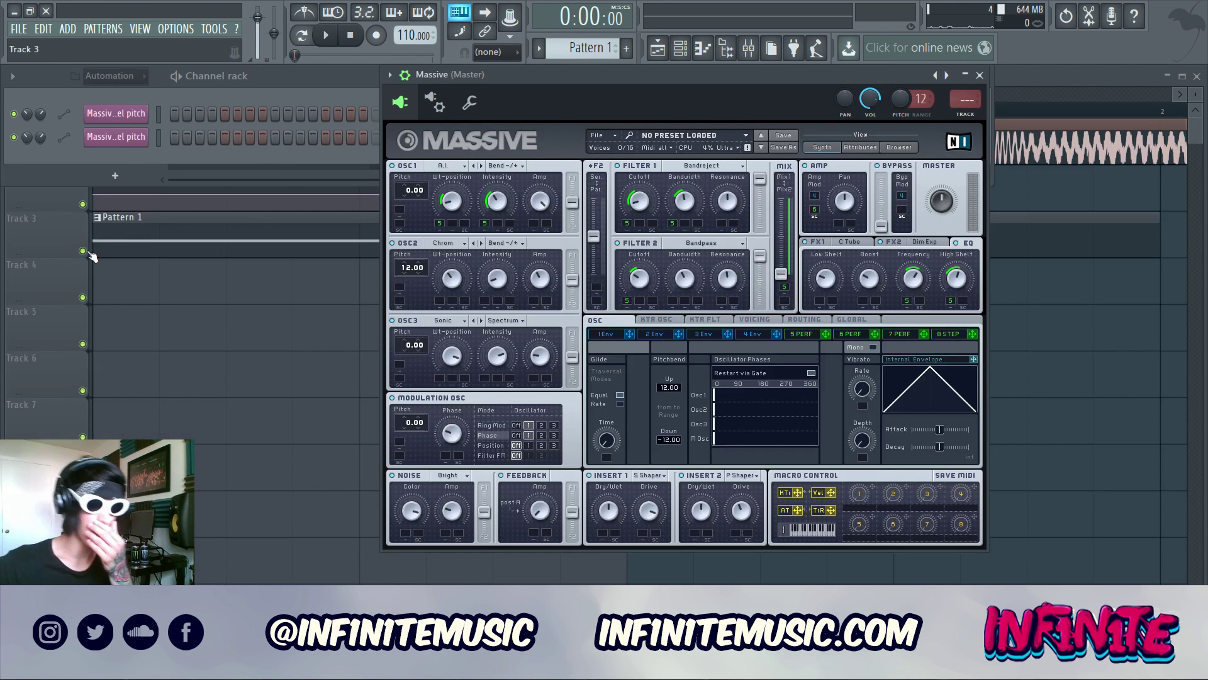
key("F5")
left_click_drag(266, 171, 273, 266)
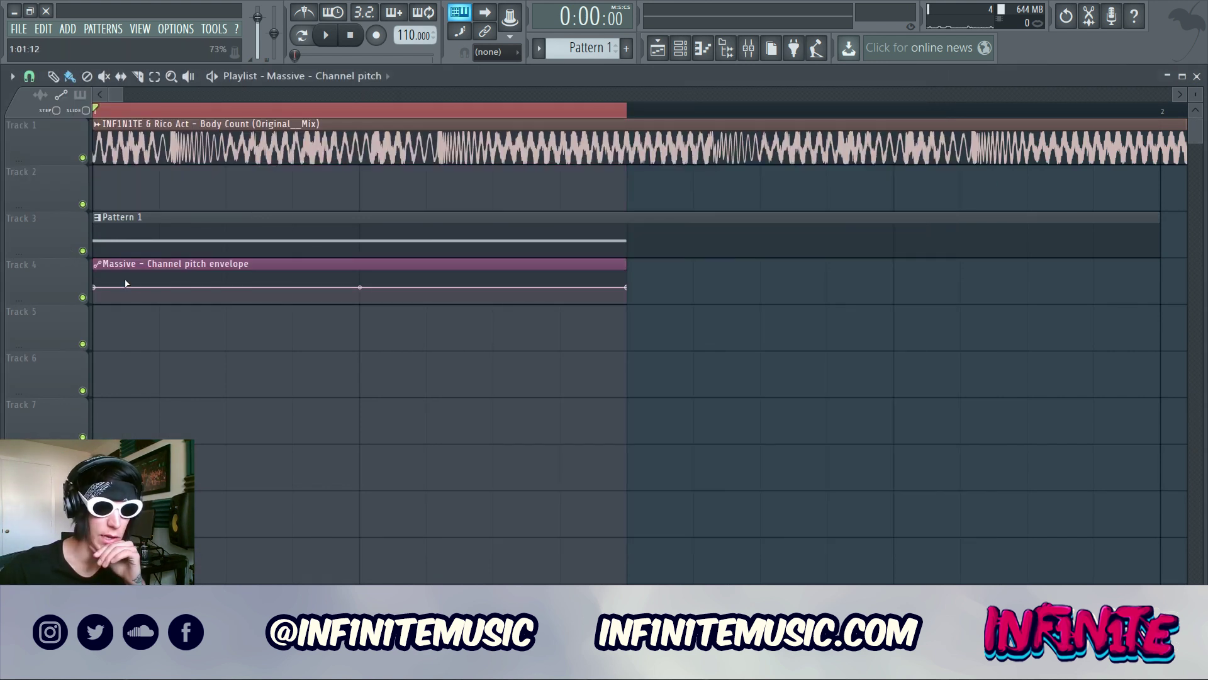
- Shape the pitch envelope with a peak at 1:02:00 and a drop to its minimum at 1:05:00, curving both segments
right_click(160, 278)
right_click(358, 303)
left_click_drag(128, 282, 126, 280)
left_click_drag(264, 291, 260, 283)
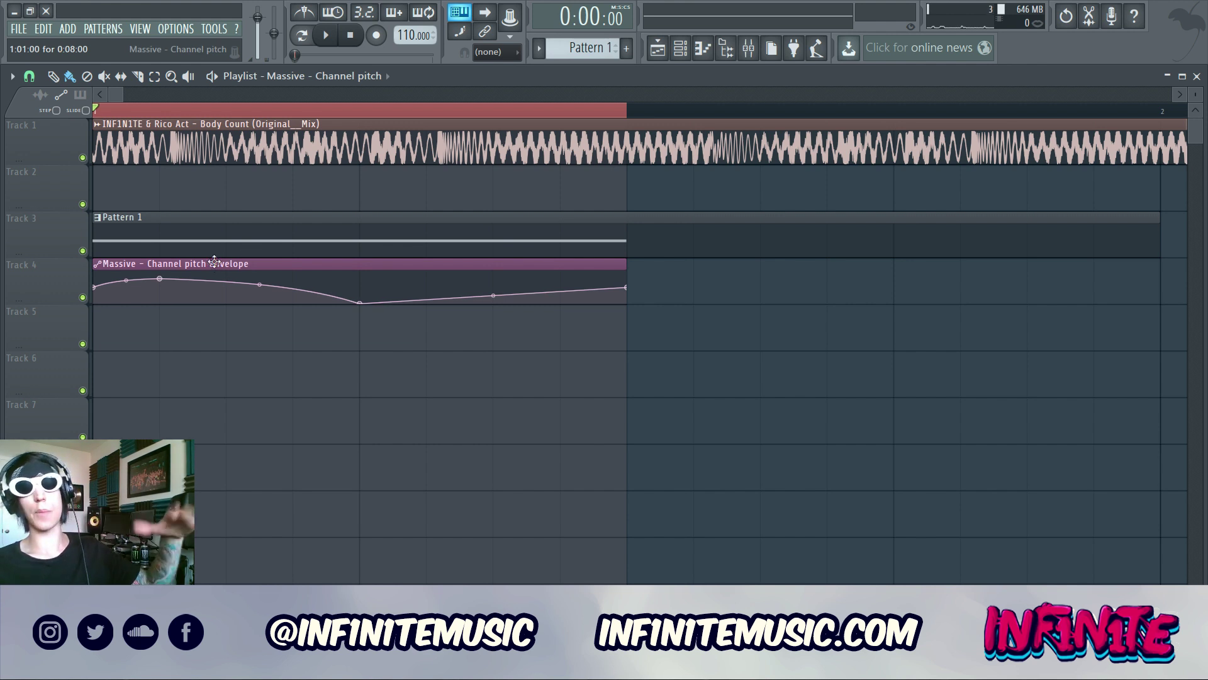
- Copy the envelope start point's 50% value and paste it onto a new point at 1:05:00
right_click(94, 288)
left_click(365, 299)
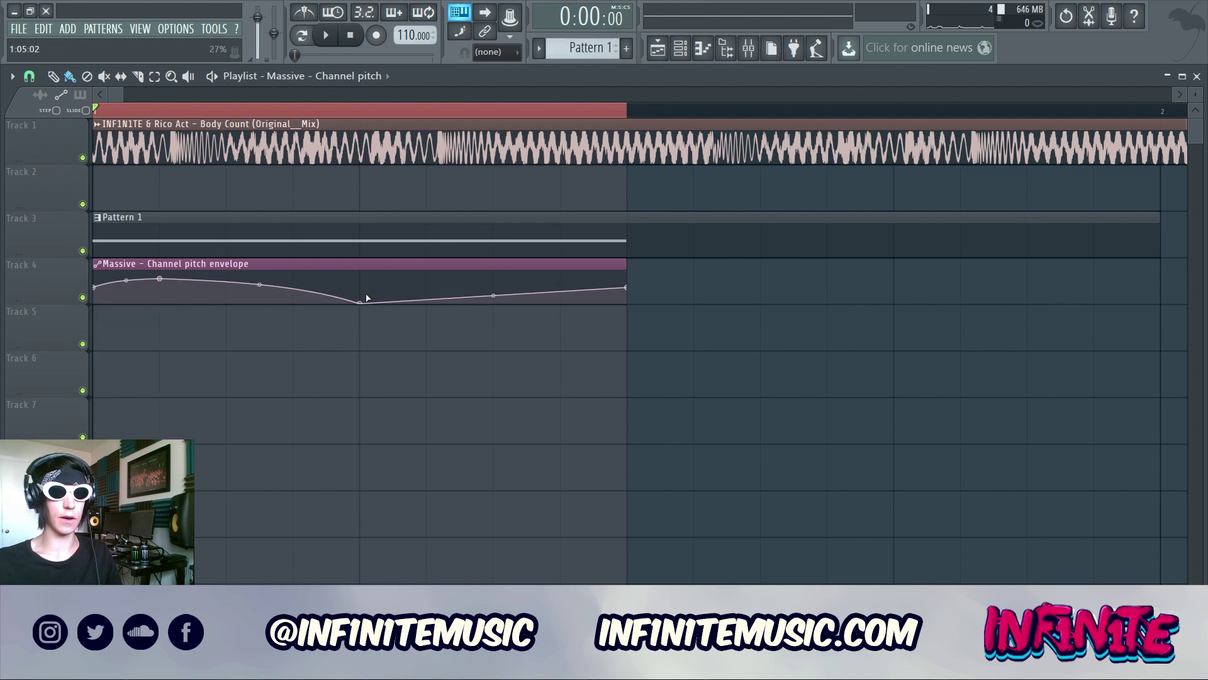
right_click(360, 289)
left_click(381, 532)
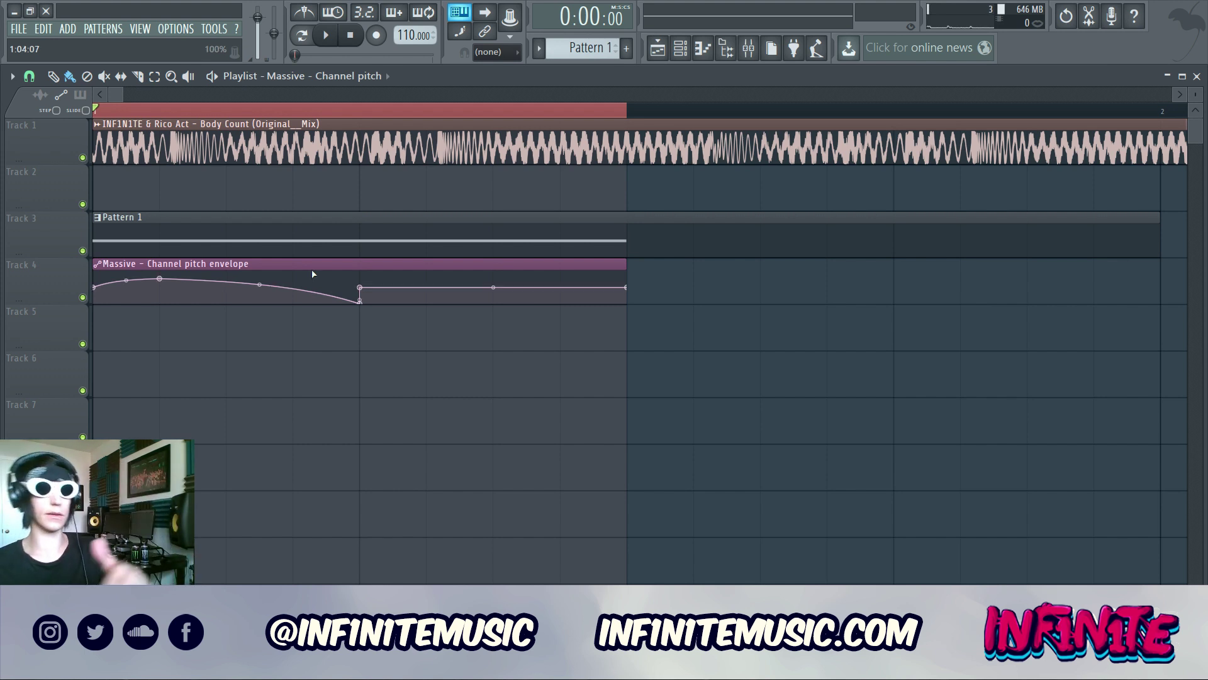
- Mute playlist track 1 and audition the half-bar Massive loop with its pitch envelope
left_click(82, 157)
key("space")
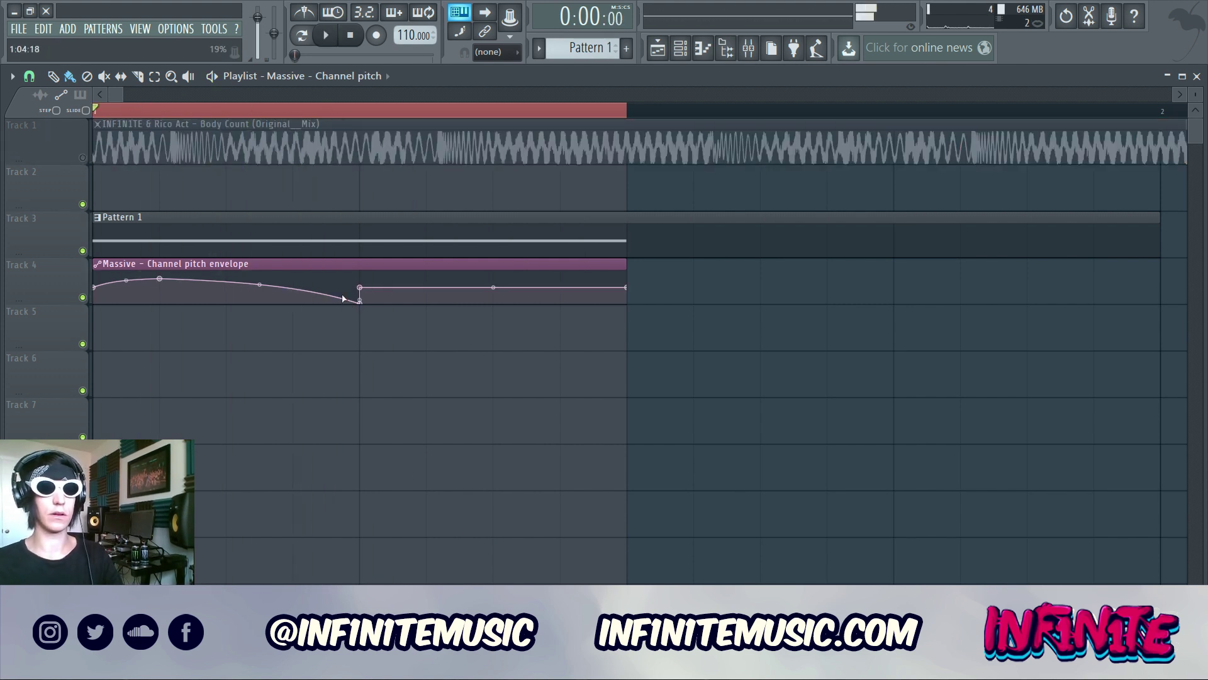
mouse_move(365, 301)
key("space")
- Lengthen the channel pitch envelope clip to about 1:14:00 and delete the extra point that follows the dip
left_click_drag(623, 268, 959, 269)
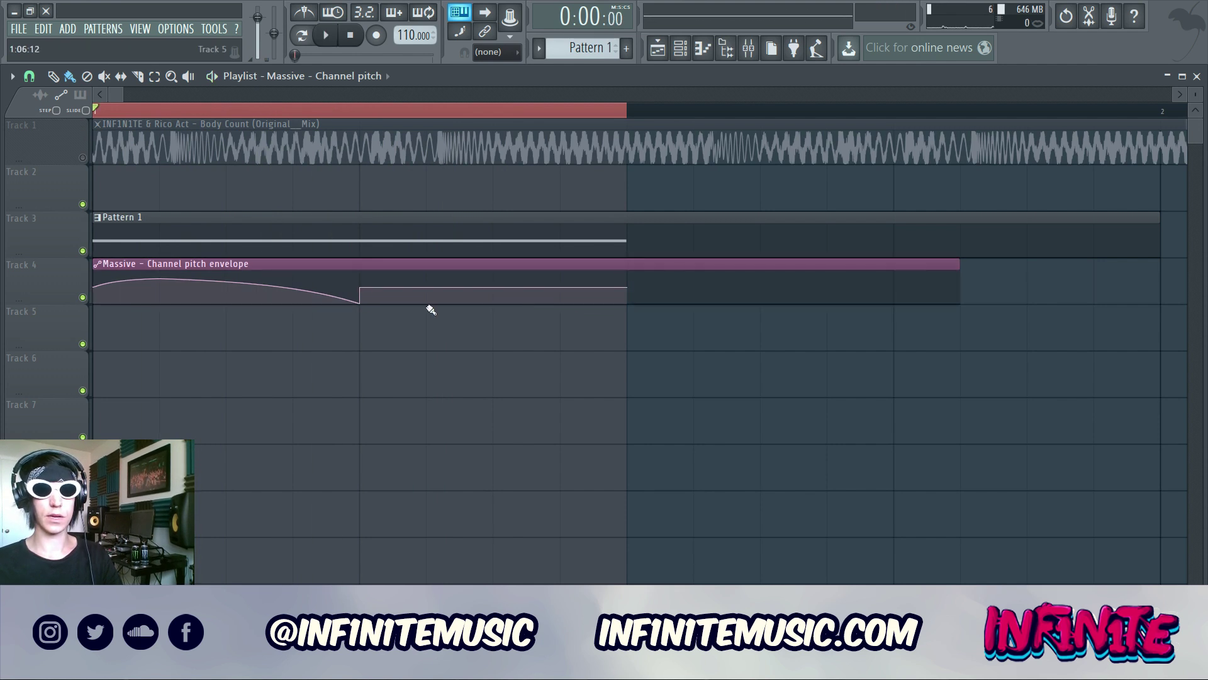
left_click_drag(365, 288, 698, 259)
right_click(627, 273)
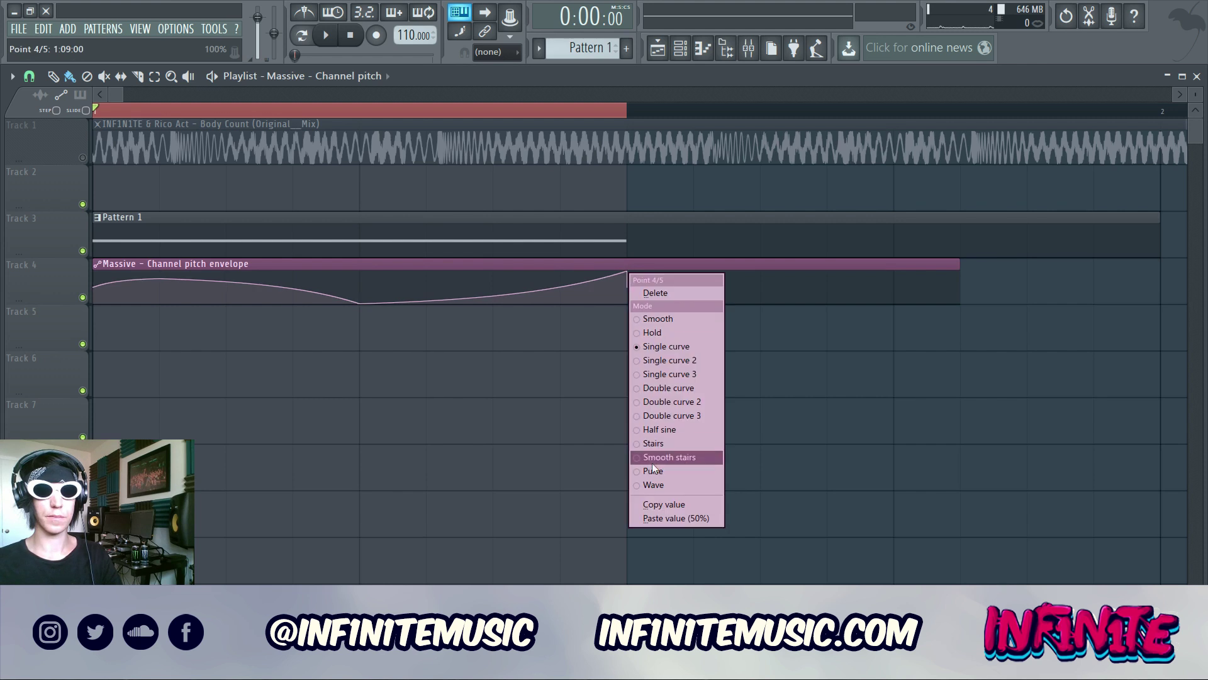
left_click(667, 294)
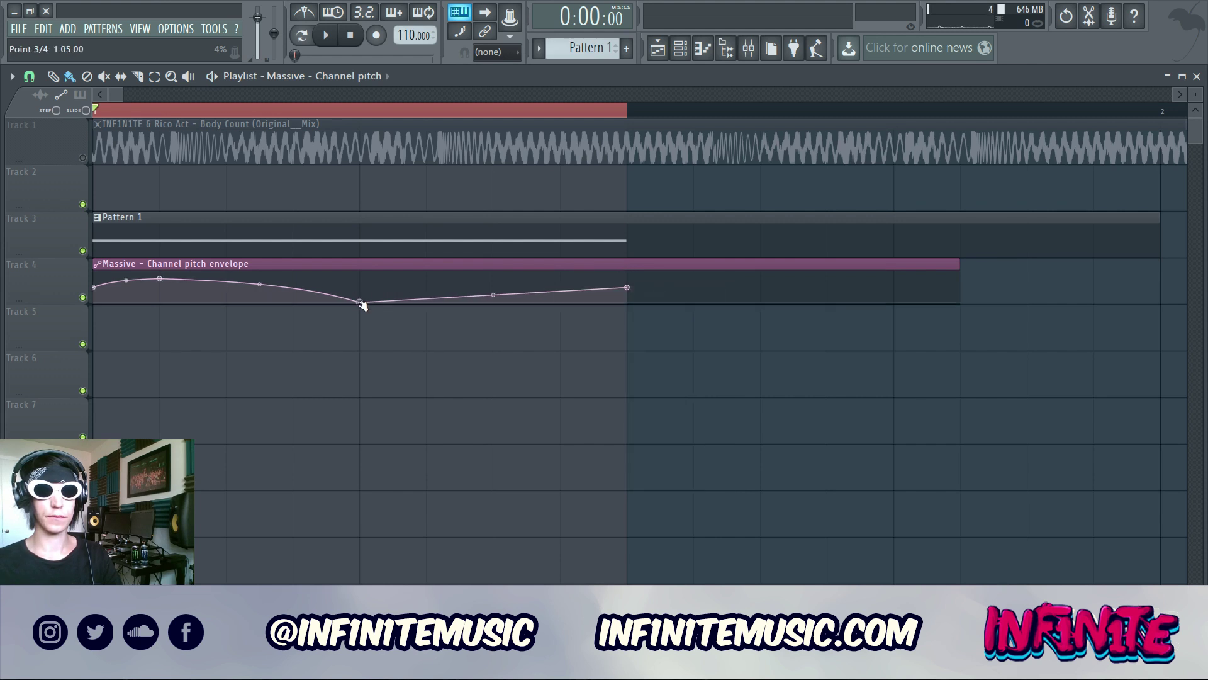
- Try moving the envelope's low point to 1:09:00 at its minimum and audition the loop
left_click_drag(362, 303, 641, 328)
key("space")
key("space")
key("space")
key("space")
key("space")
key("space")
- Try the envelope's peak at 100% on 1:05:00 and its low point at 0% on 1:08:00, auditioning each change
left_click_drag(162, 279, 361, 251)
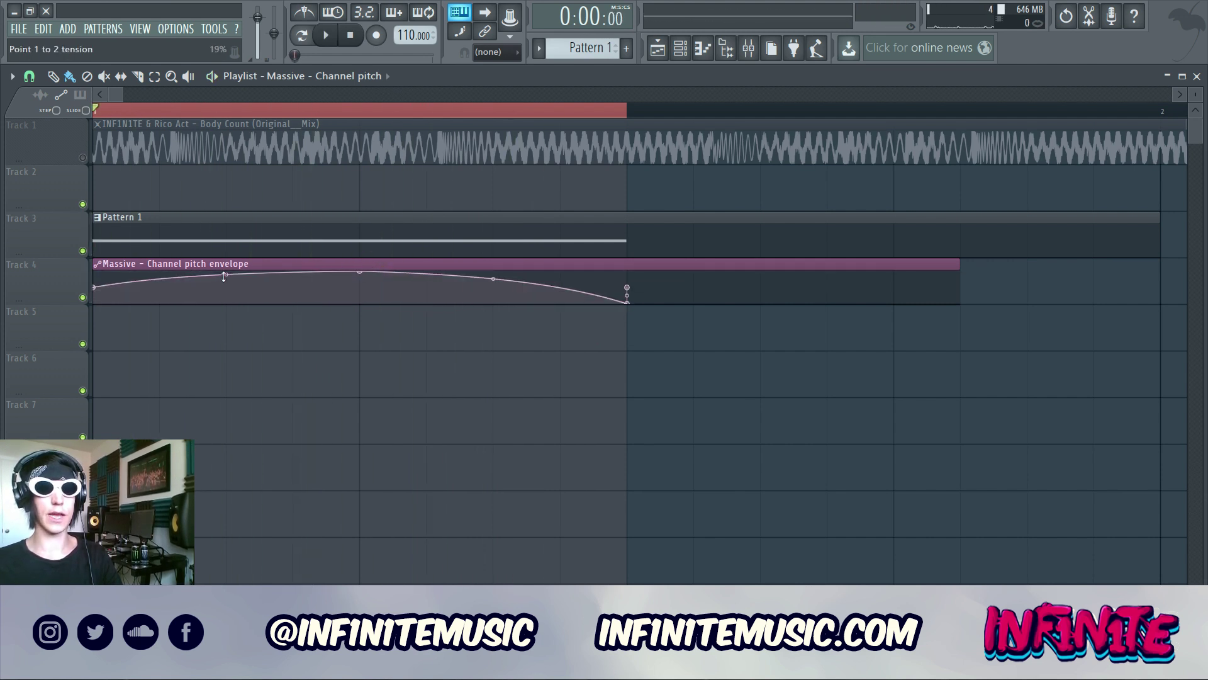
key("space")
key("space")
left_click_drag(627, 303, 560, 304)
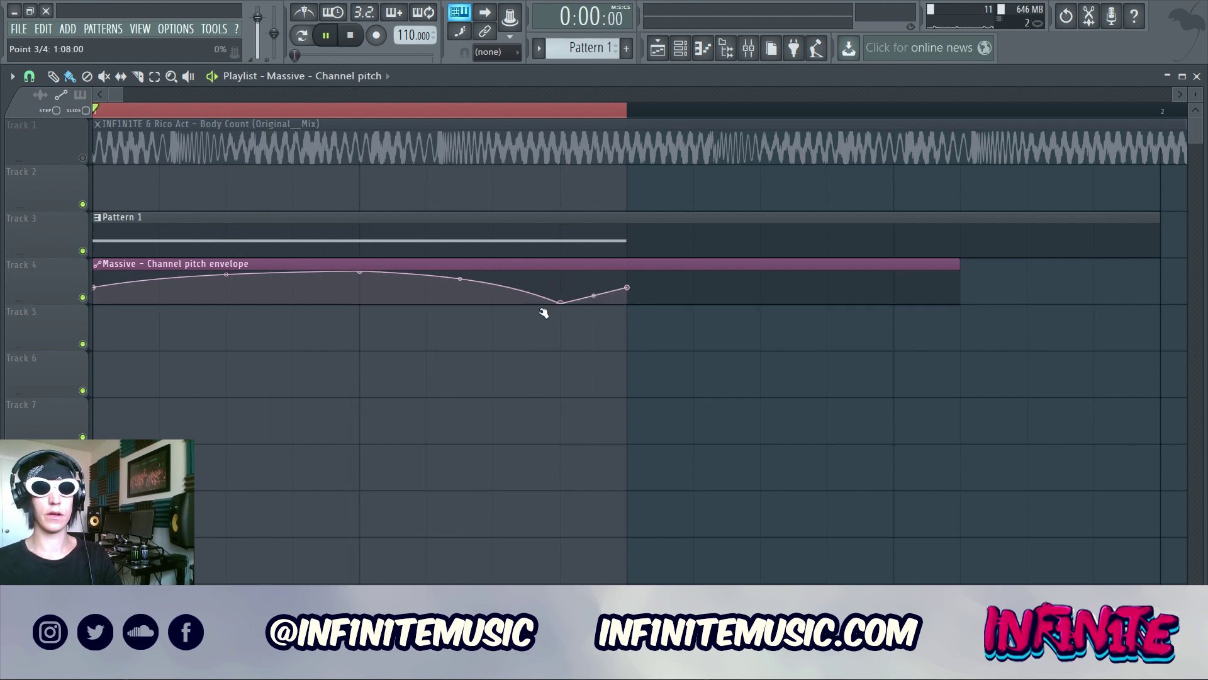
key("space")
key("space")
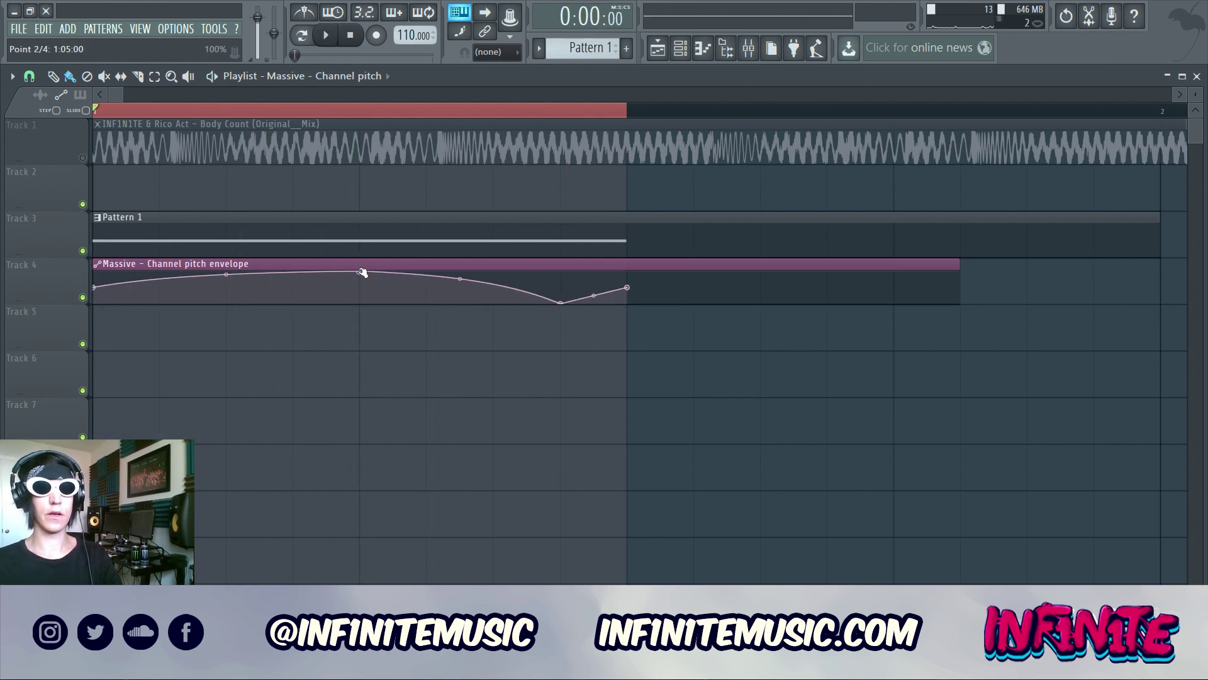
- Move the peak to 1:02:00 and the dip to 1:05:00, and add a smaller second hump at 1:06:00 dipping again at 1:07:00
left_click_drag(361, 272, 148, 239)
left_click_drag(562, 303, 393, 282)
right_click(476, 302)
right_click(522, 291)
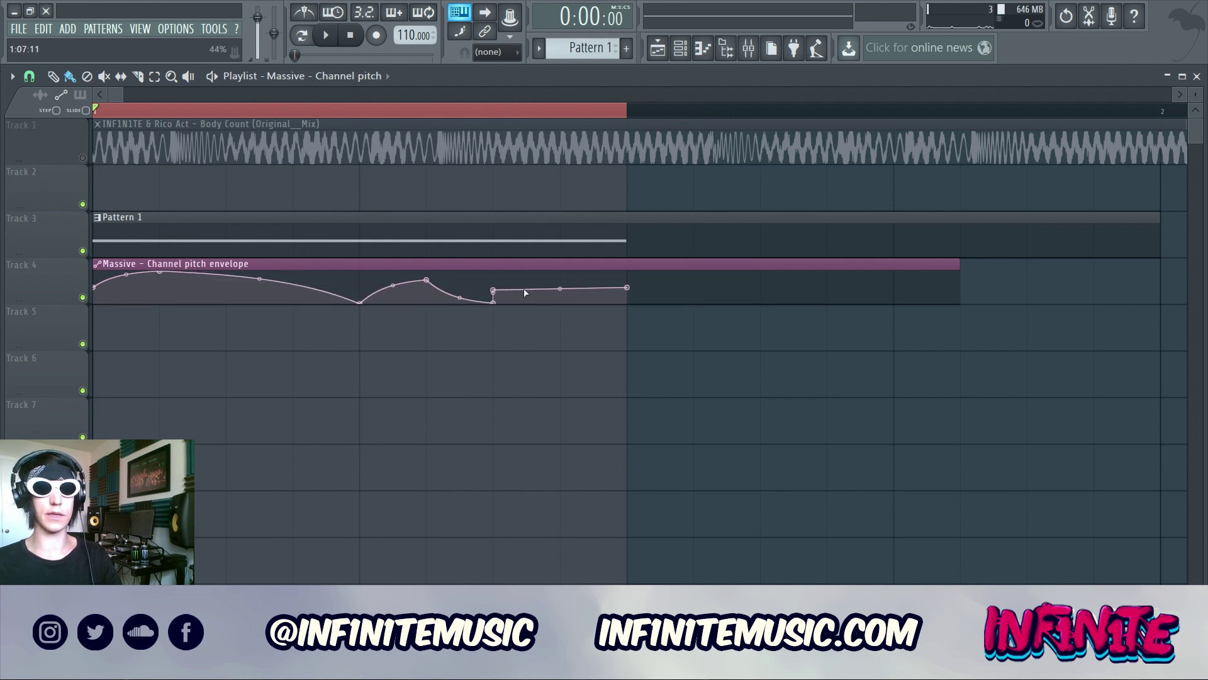
- Make the envelope rise in a curve to its maximum at 1:09:00, round the second hump's falling segment, and audition the loop
left_click_drag(495, 290, 655, 237)
key("space")
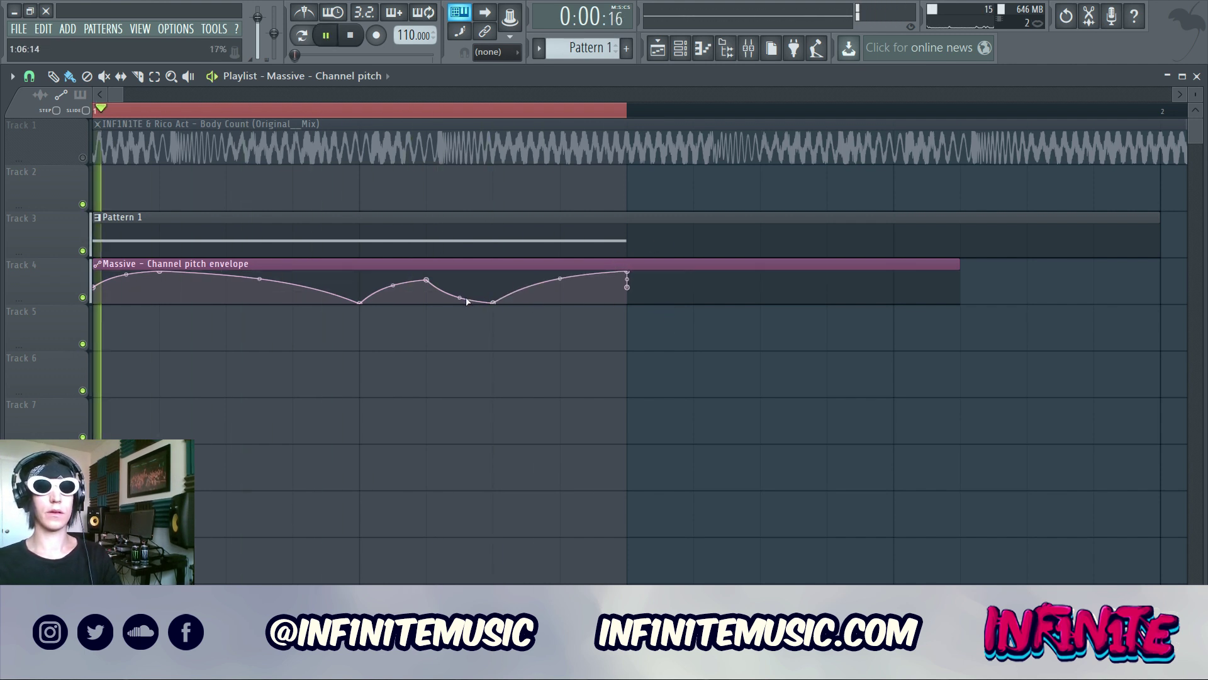
left_click_drag(460, 298, 459, 267)
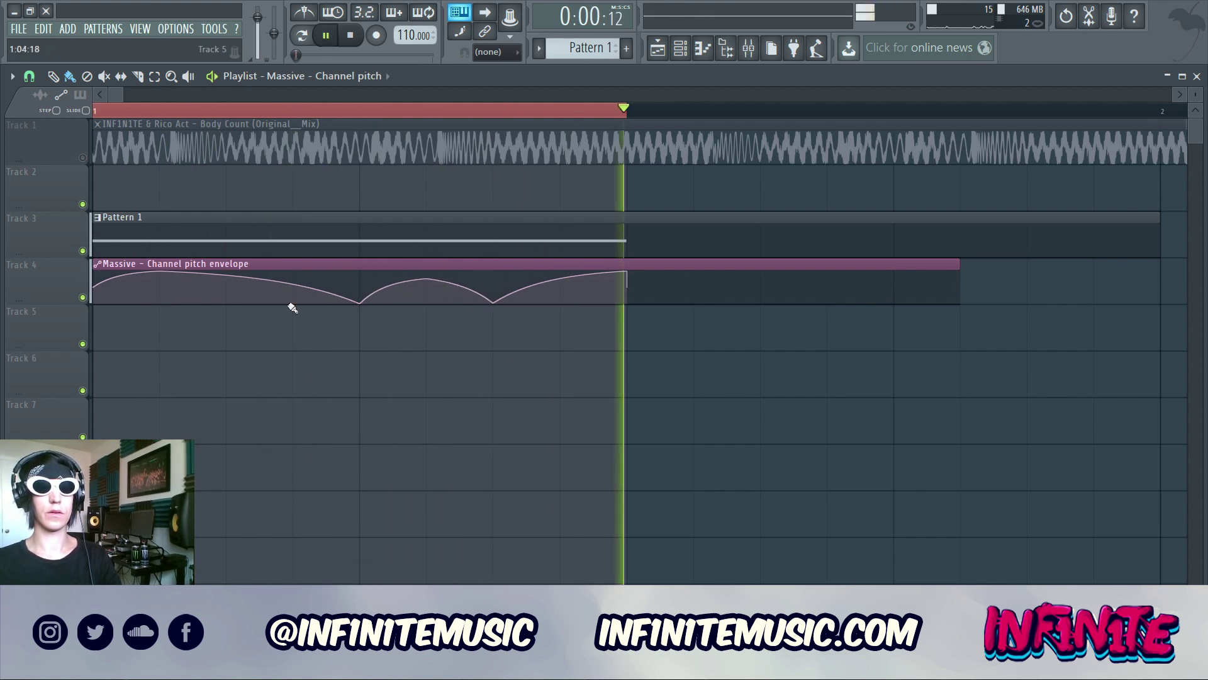
key("space")
key("space")
key("space")
- View Pattern 1's note in the piano roll and return to the playlist with the channel rack shown
double_click(596, 219)
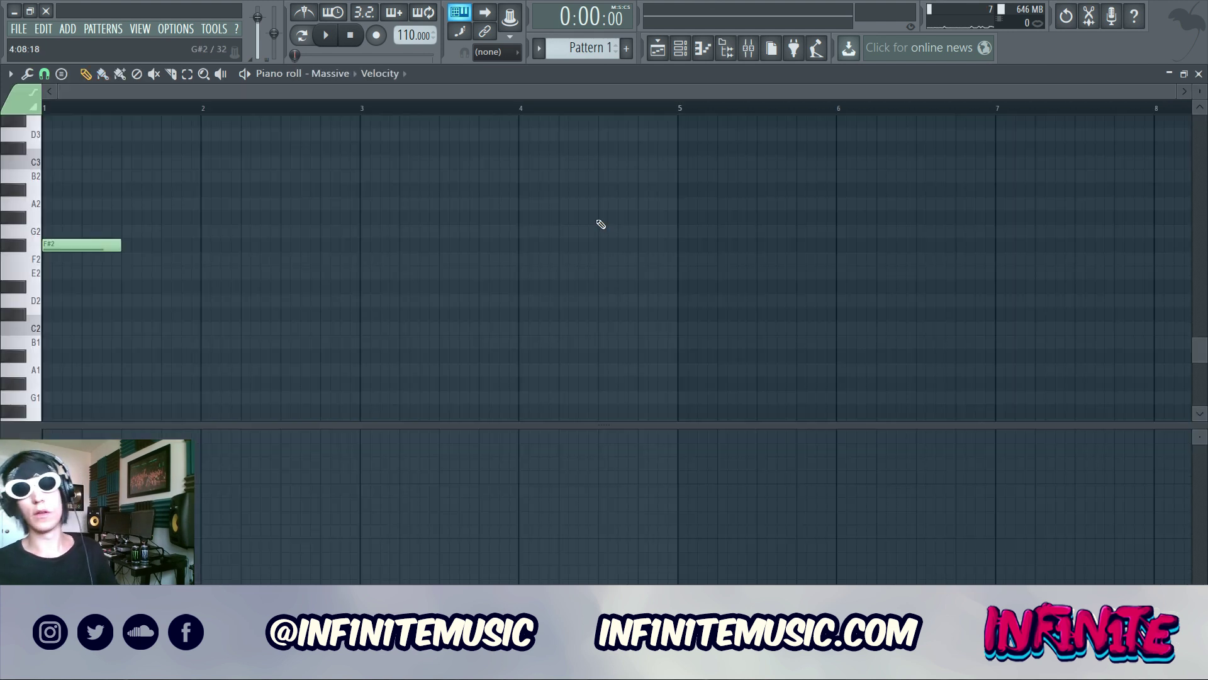
key("F6")
key("F7")
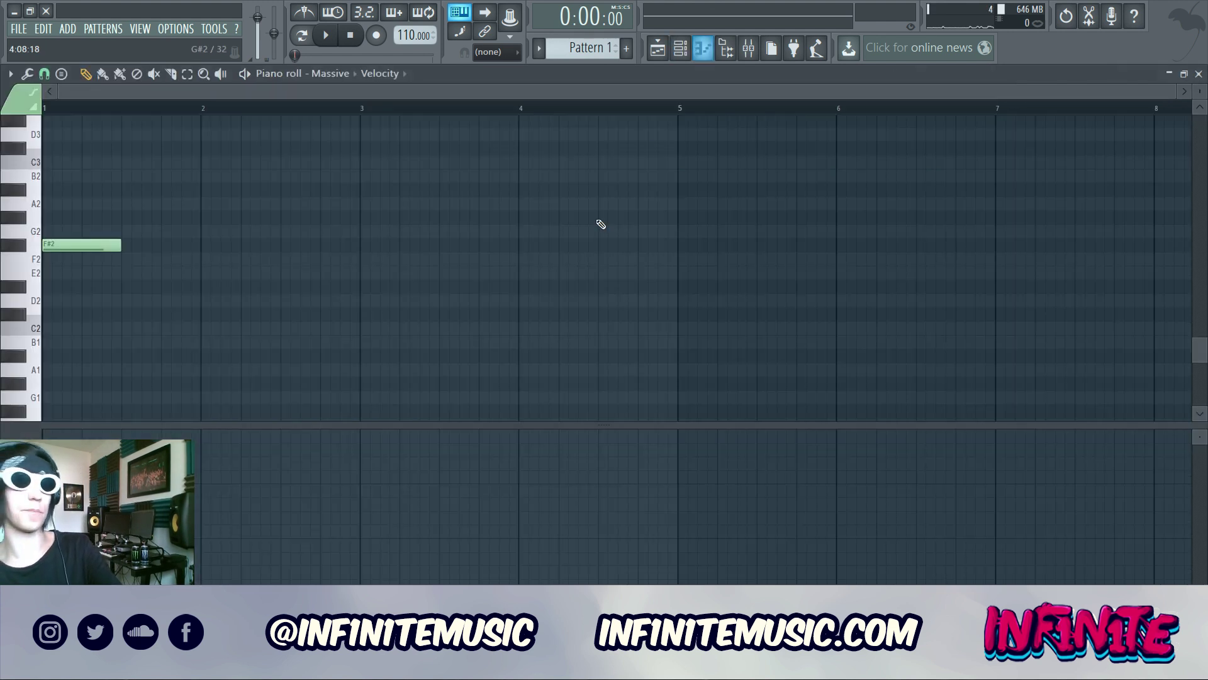
key("F7")
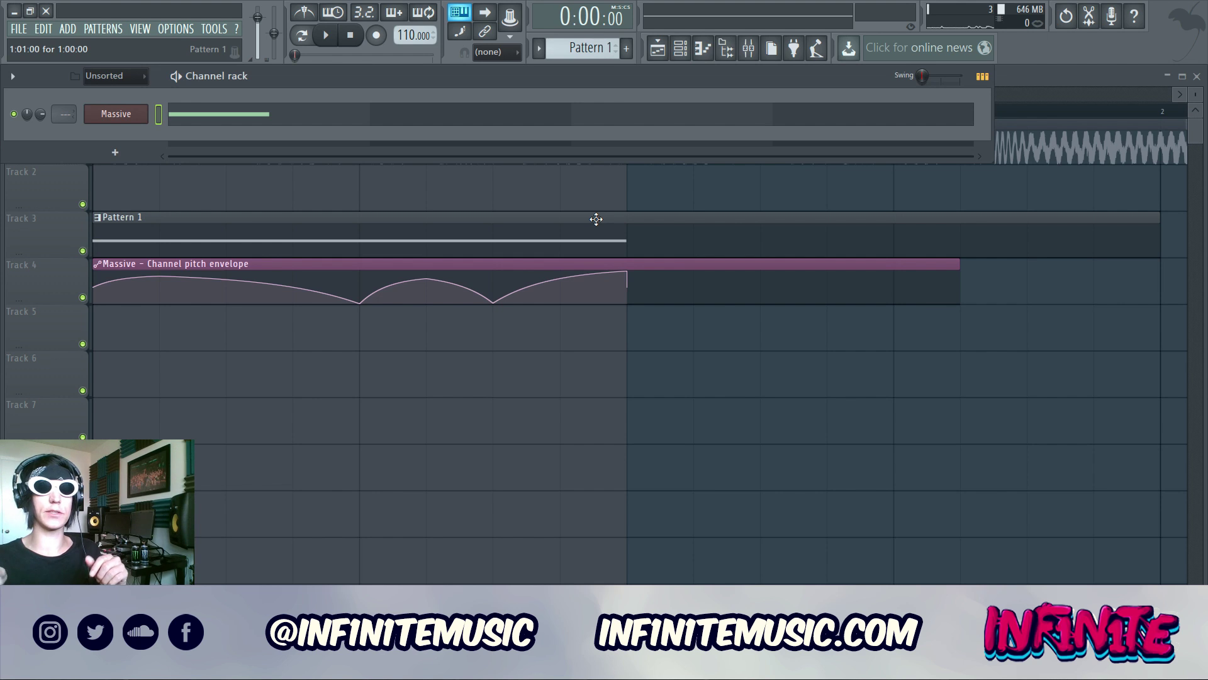